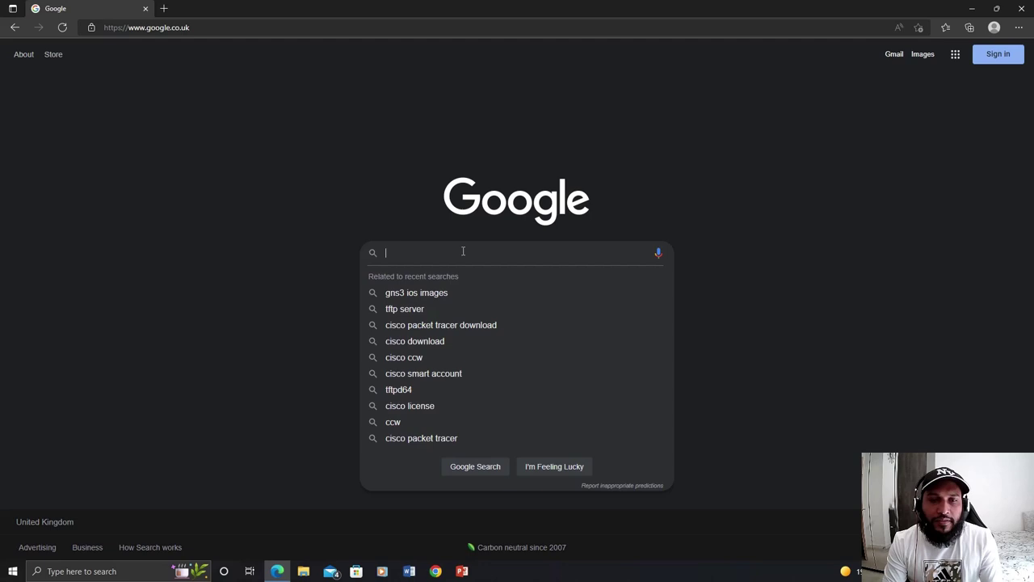
# Search Google for 'cisco software download' and open the 'Software Download - Cisco Systems' result.
pyautogui.write('cisco')
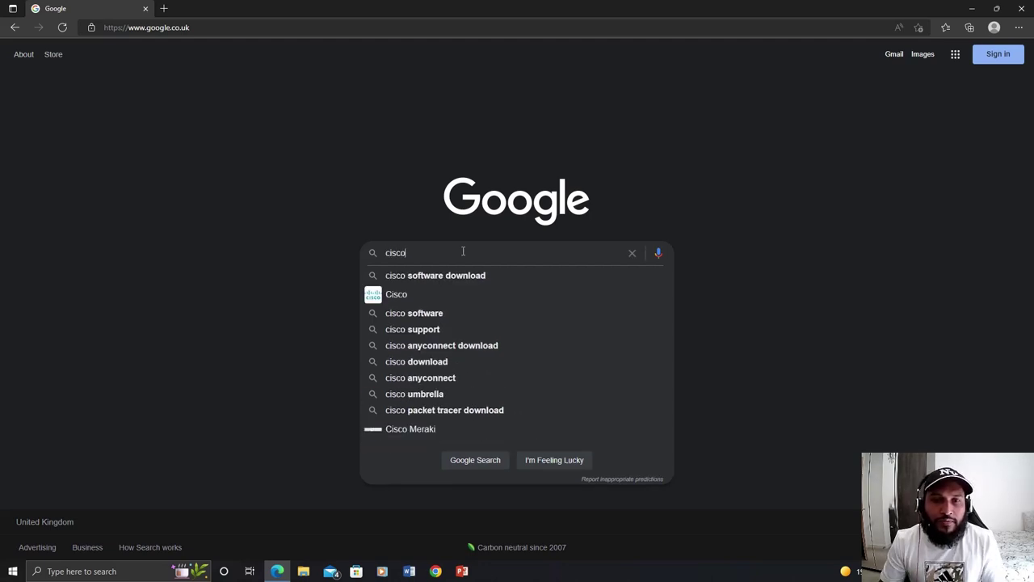
pyautogui.click(458, 275)
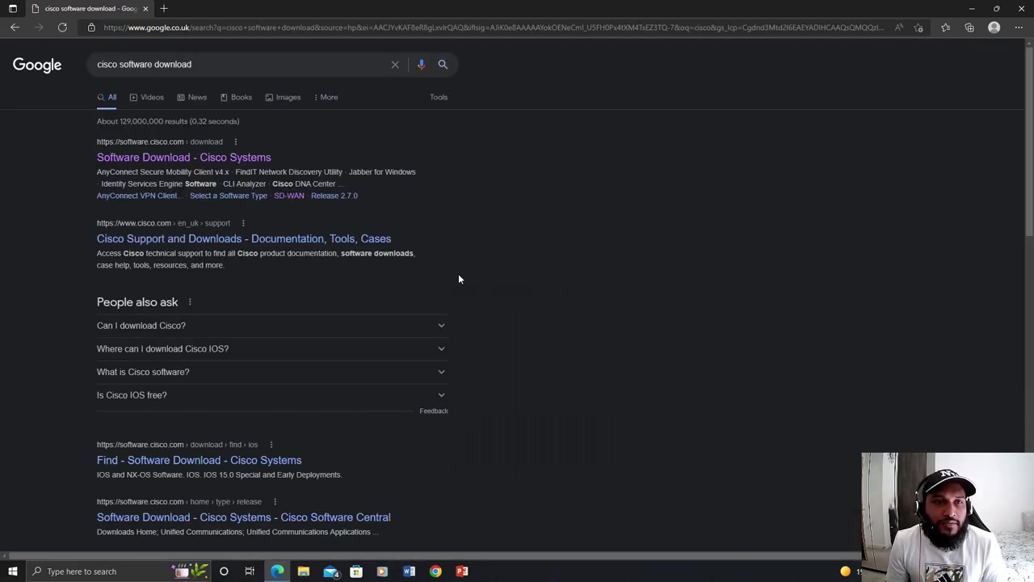
pyautogui.click(147, 159)
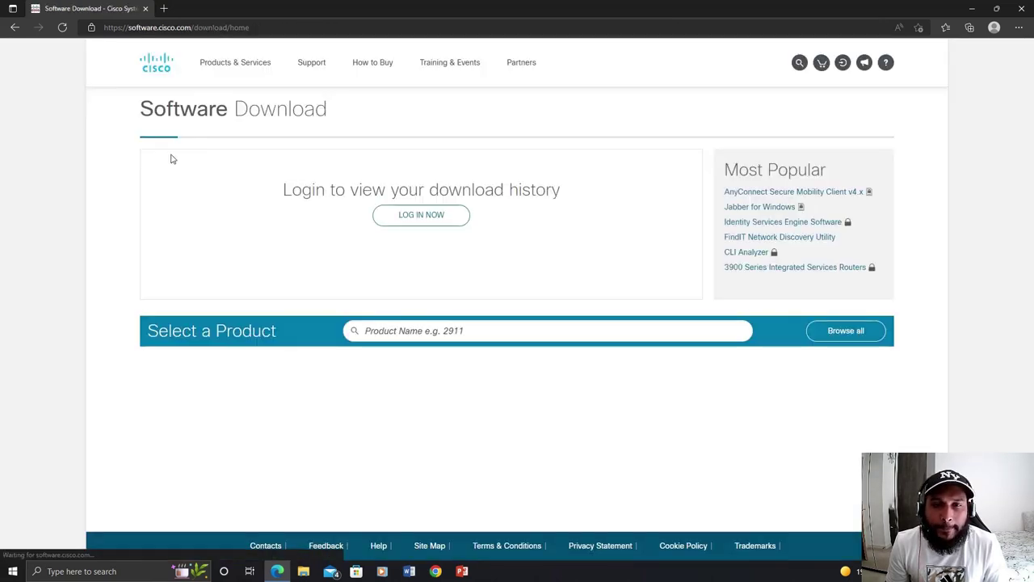
# Go through Products & Services and Software-defined networking to the SD-WAN solution page.
pyautogui.click(239, 68)
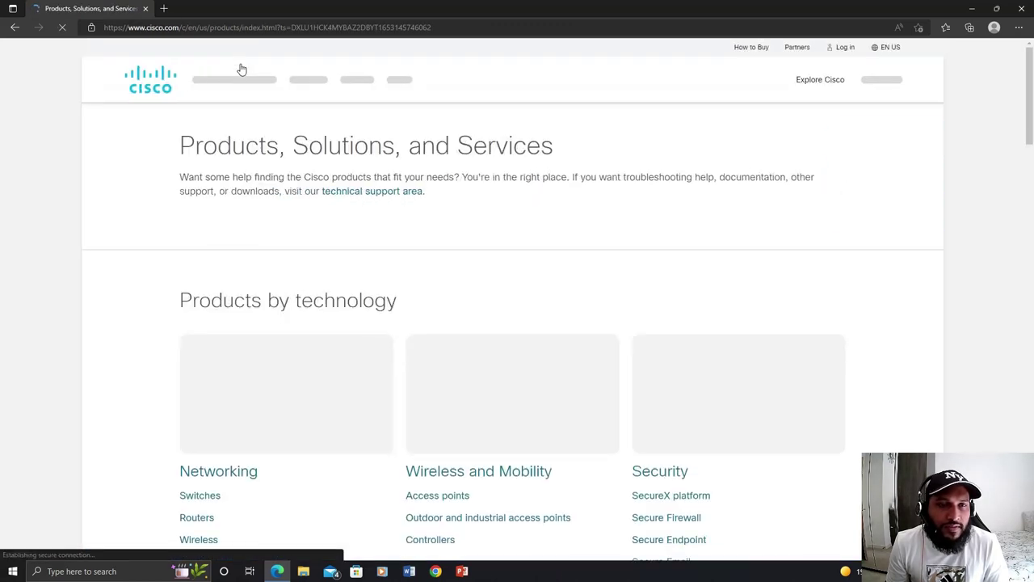
pyautogui.scroll(-4, 602, 238)
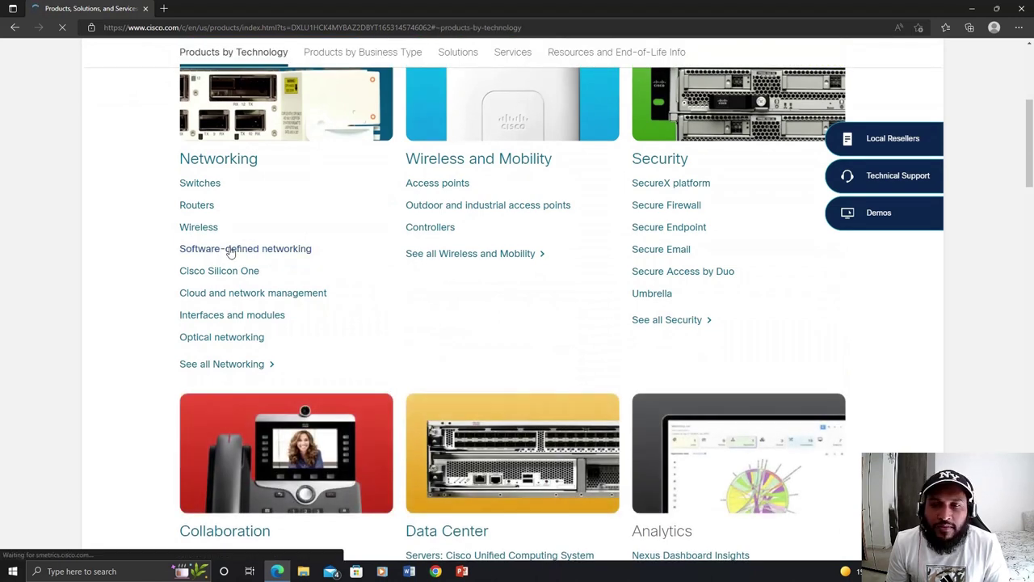
pyautogui.click(231, 250)
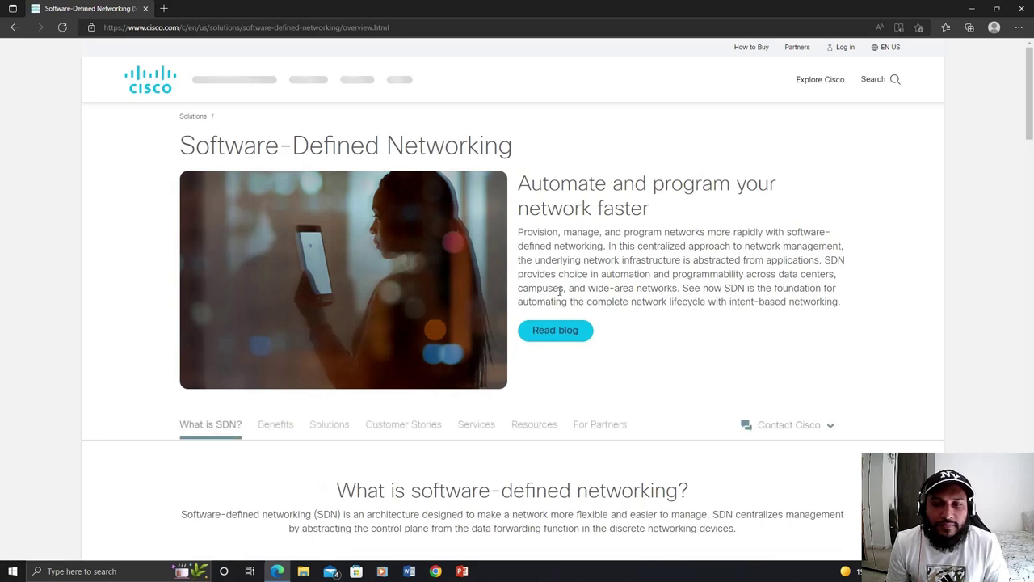
pyautogui.scroll(-4, 559, 290)
pyautogui.scroll(-10, 559, 291)
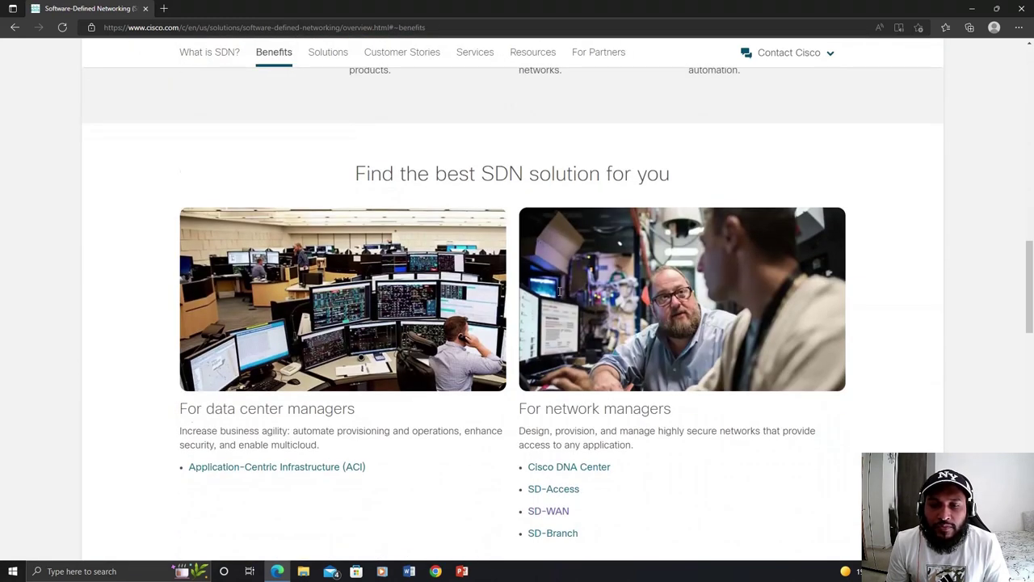
pyautogui.scroll(-2, 559, 291)
pyautogui.click(542, 359)
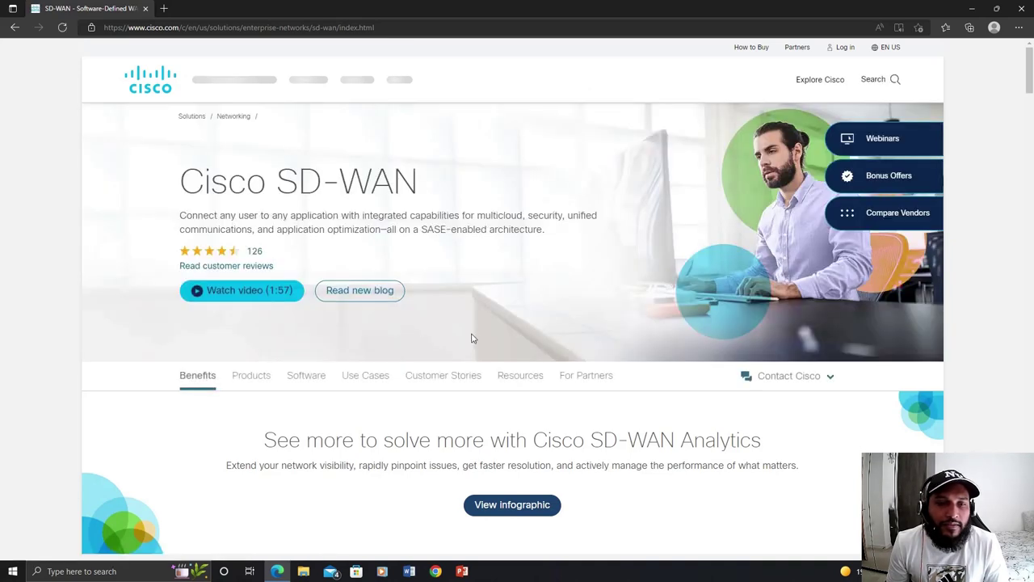
# Follow the Downloads link under the SD-WAN page's Software section and Additional resources.
pyautogui.scroll(-2, 472, 338)
pyautogui.click(307, 221)
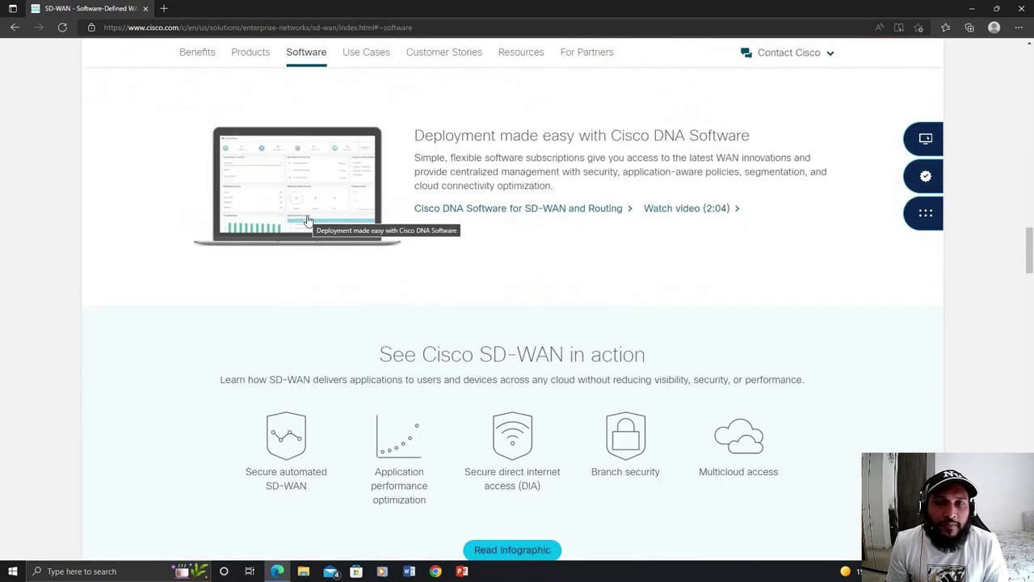
pyautogui.scroll(-15, 641, 282)
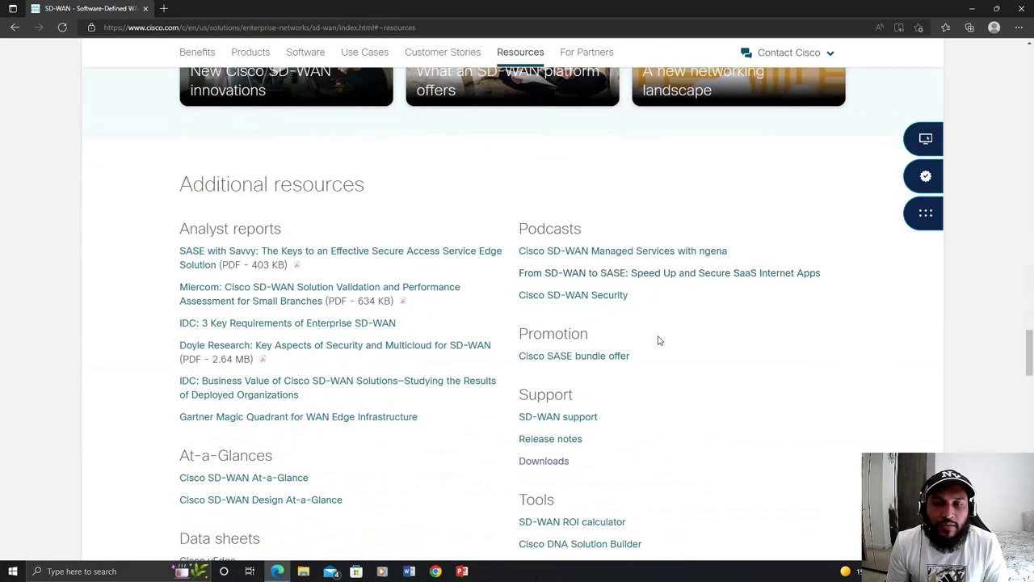
pyautogui.click(540, 462)
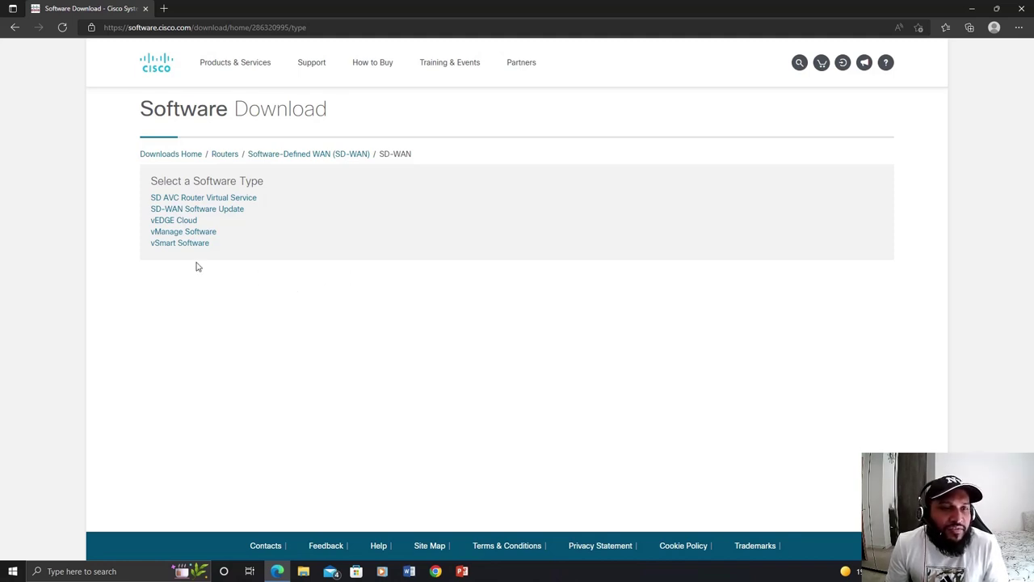
# Open the vEDGE Cloud 20.3.5(MD) release and request its KVM Image download.
pyautogui.click(172, 220)
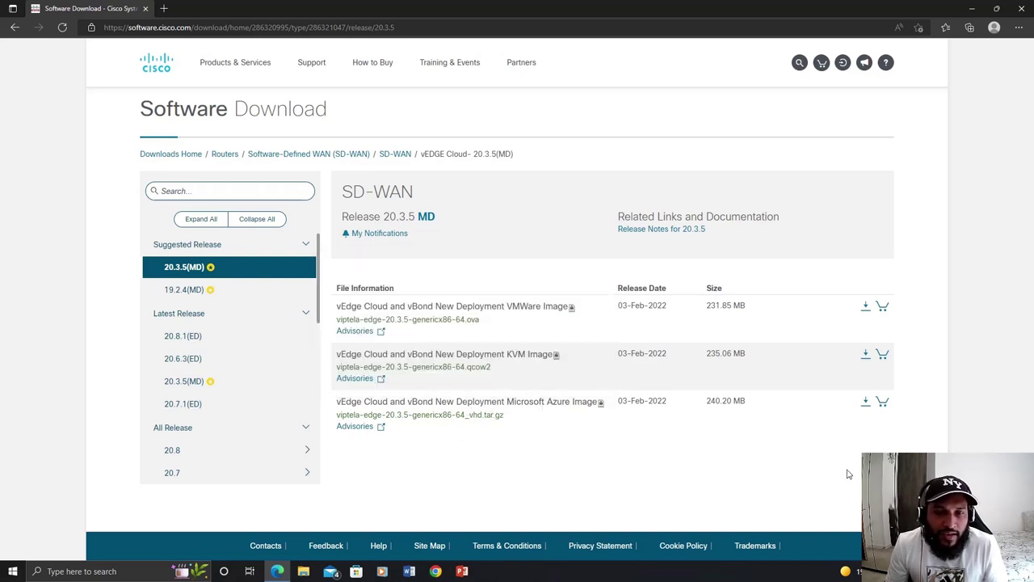
pyautogui.moveTo(483, 371)
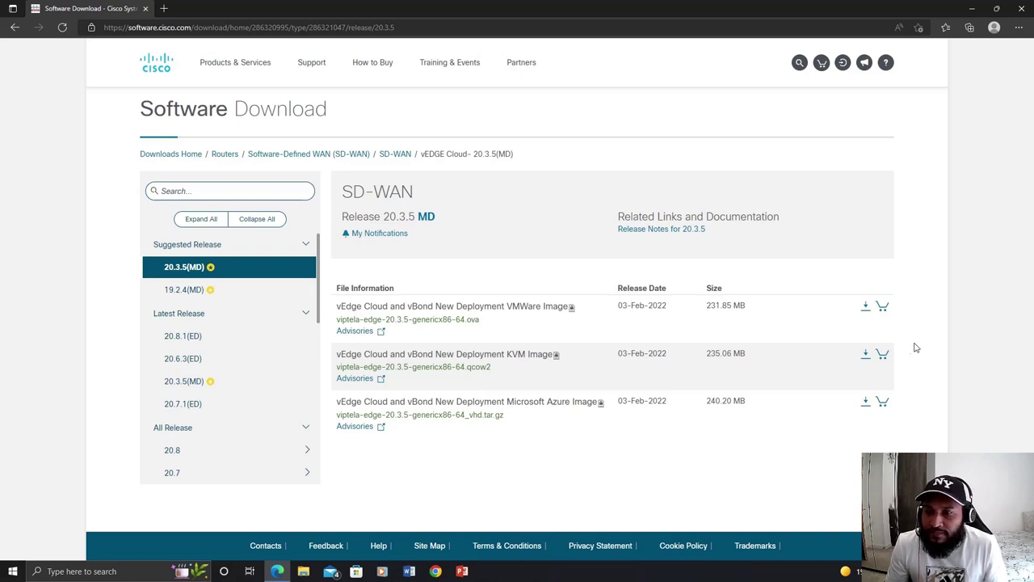
pyautogui.click(866, 356)
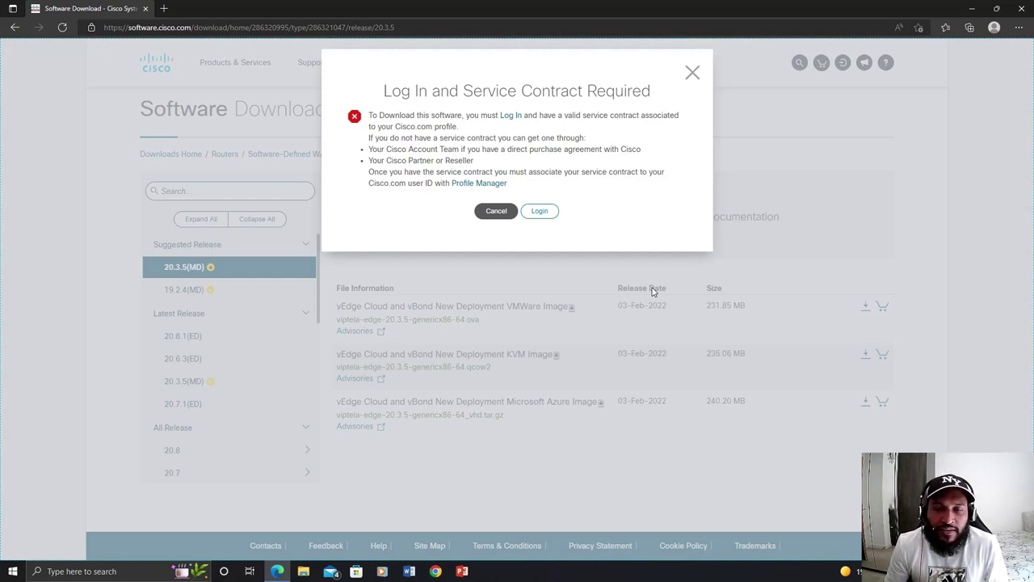
# Log in to Cisco with the account e-mail and password.
pyautogui.click(549, 215)
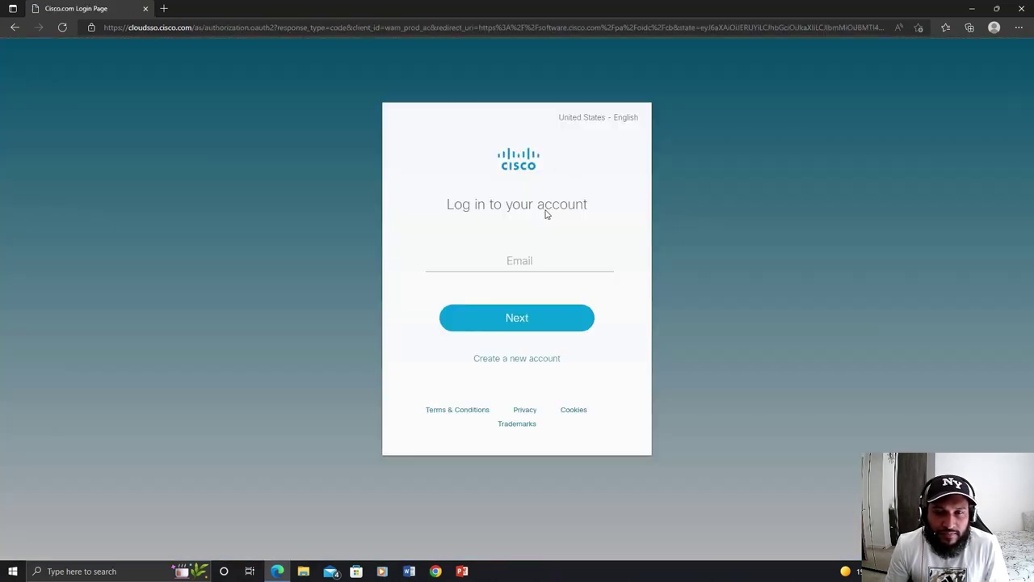
pyautogui.click(579, 260)
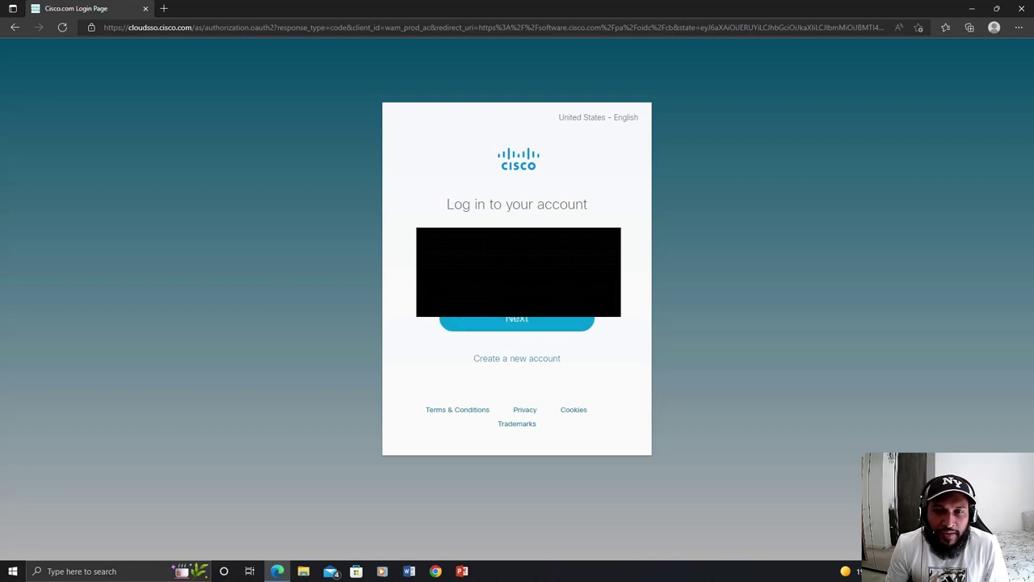
pyautogui.click(517, 321)
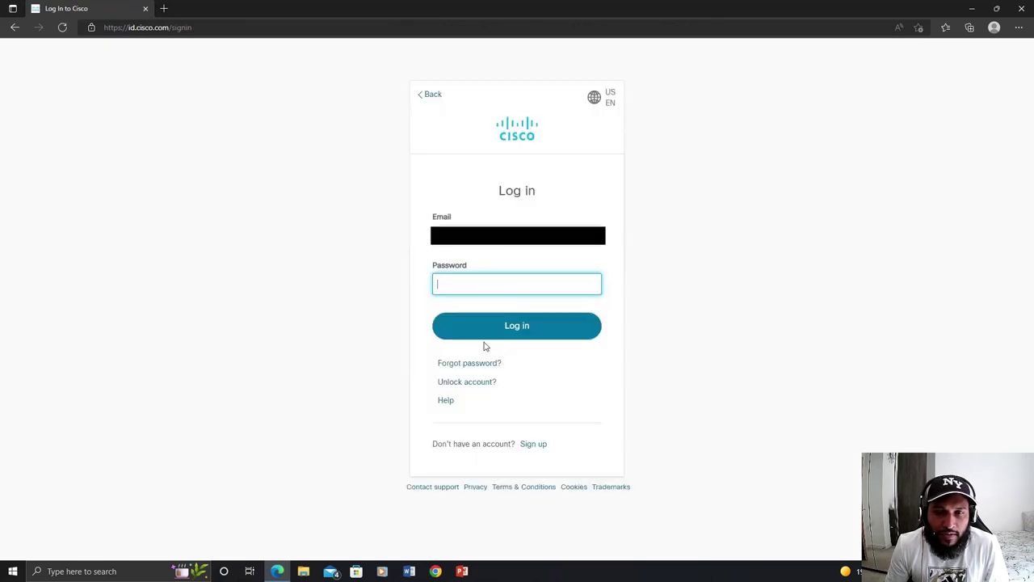
pyautogui.write('••')
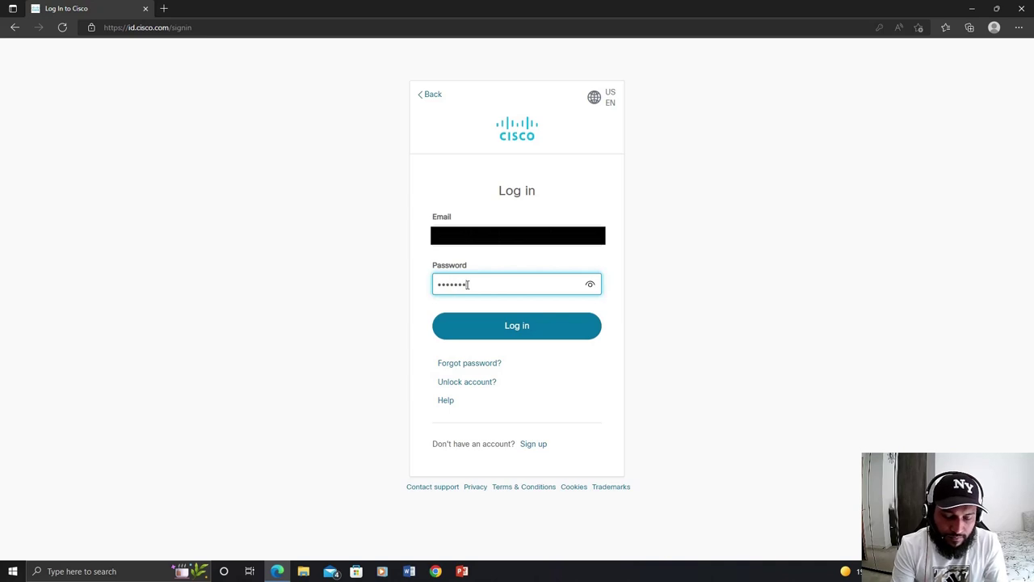
pyautogui.press('Return')
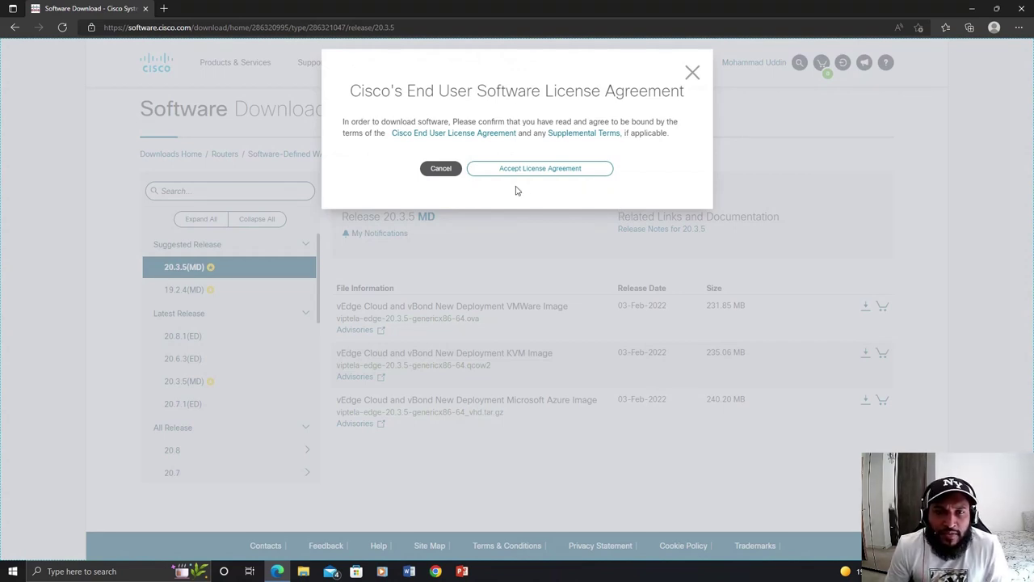
# Accept the End User Software License Agreement to start the vEdge KVM image download.
pyautogui.click(540, 170)
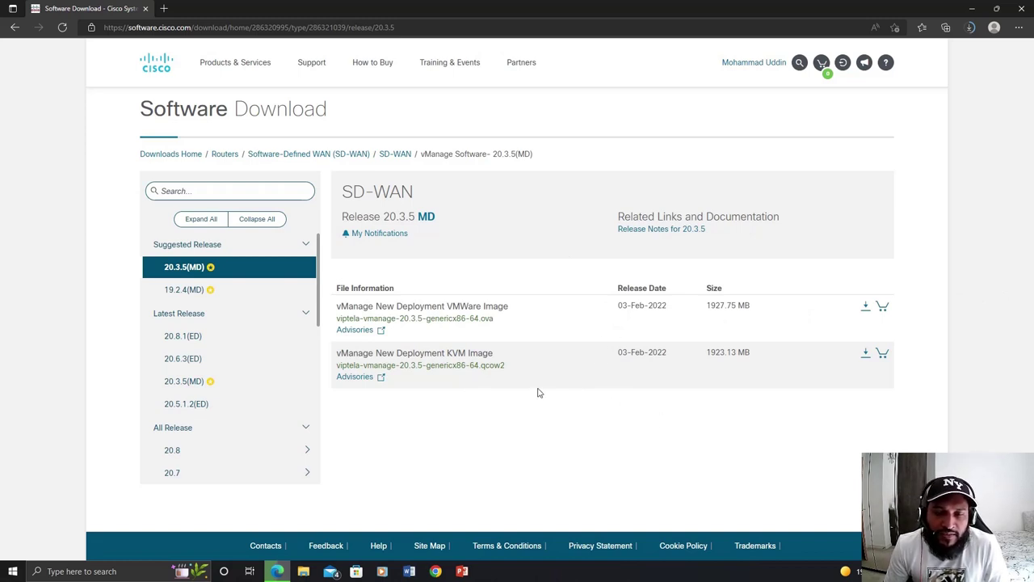
# Download the vManage KVM qcow2 image after accepting the license, then return to the SD-WAN software list.
pyautogui.click(866, 353)
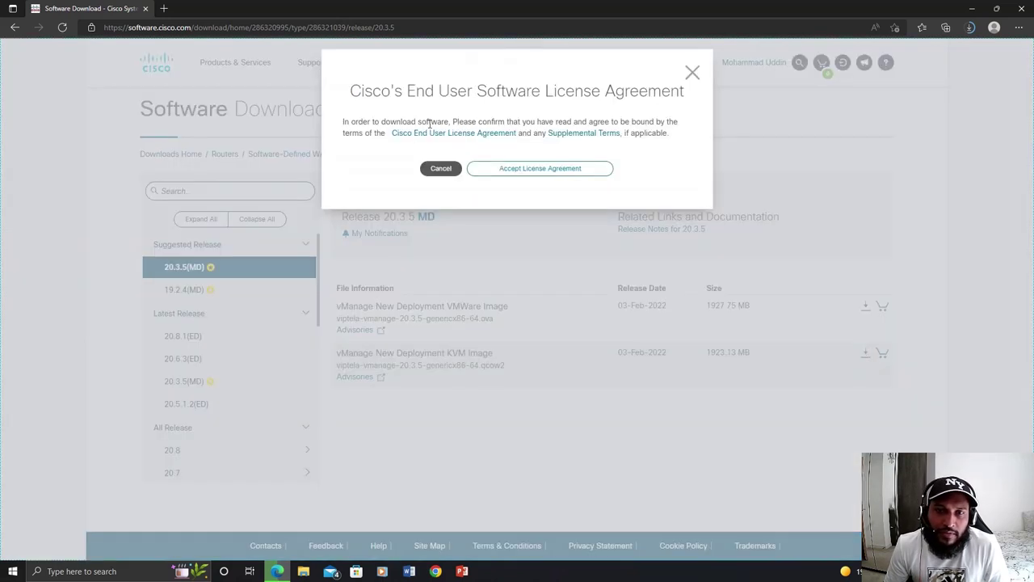
pyautogui.click(525, 169)
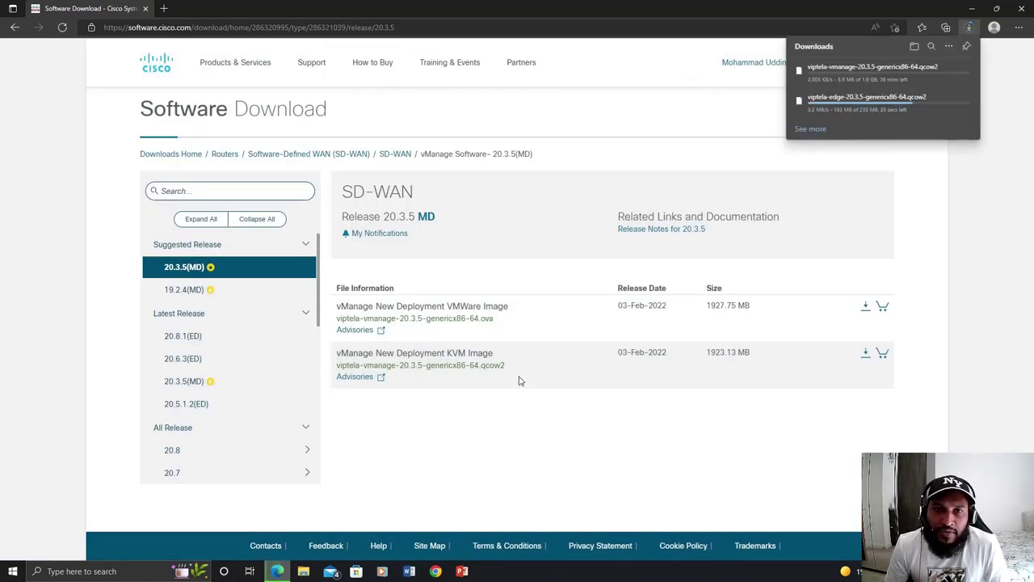
pyautogui.click(393, 154)
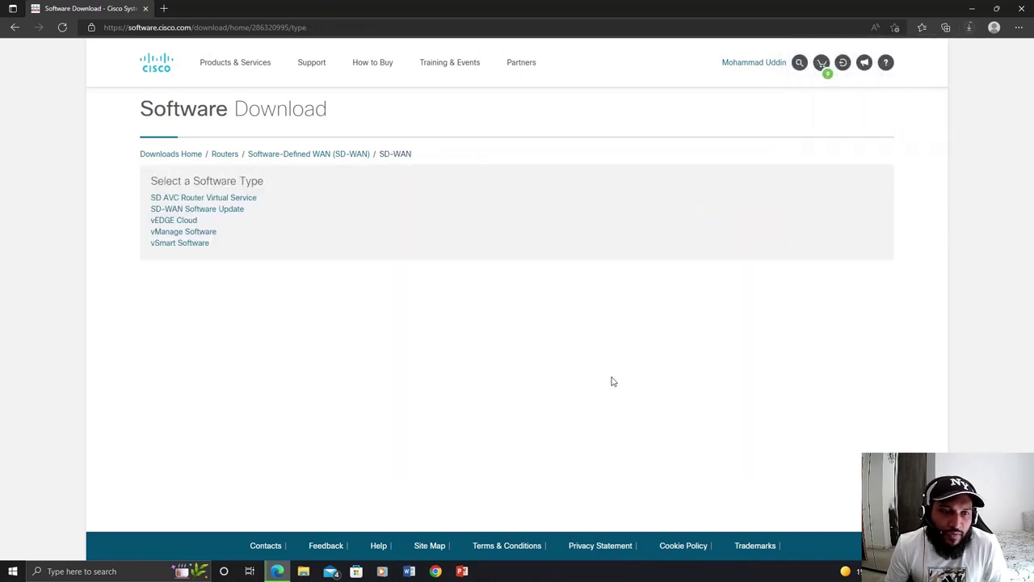
# Open vSmart Software and download its KVM qcow2 image after accepting the license.
pyautogui.click(185, 245)
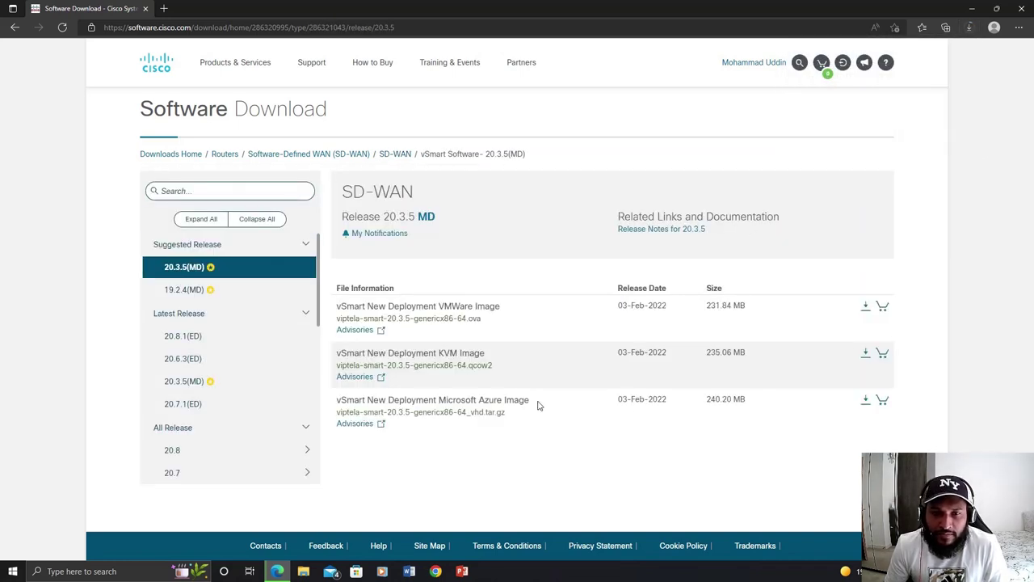
pyautogui.click(865, 355)
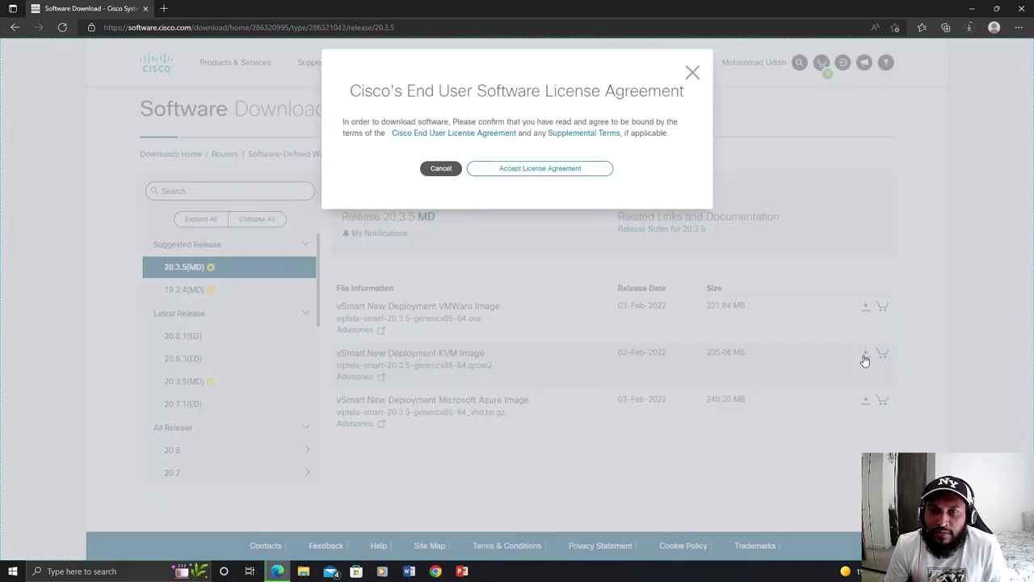
pyautogui.click(539, 170)
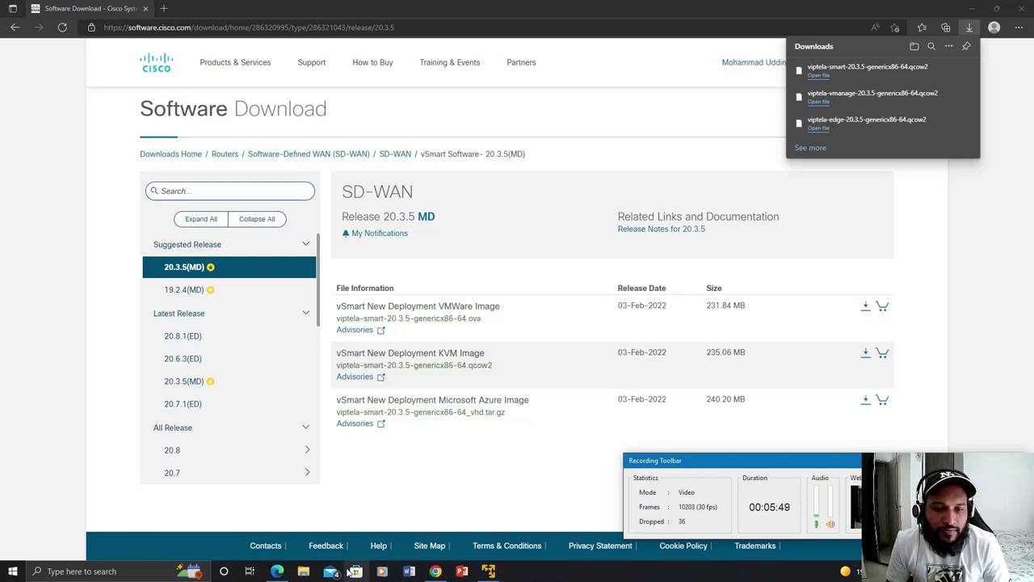
# Check the File Explorer Downloads folder for the three 20.3.5 qcow2 images, then start a Windows search.
pyautogui.click(303, 571)
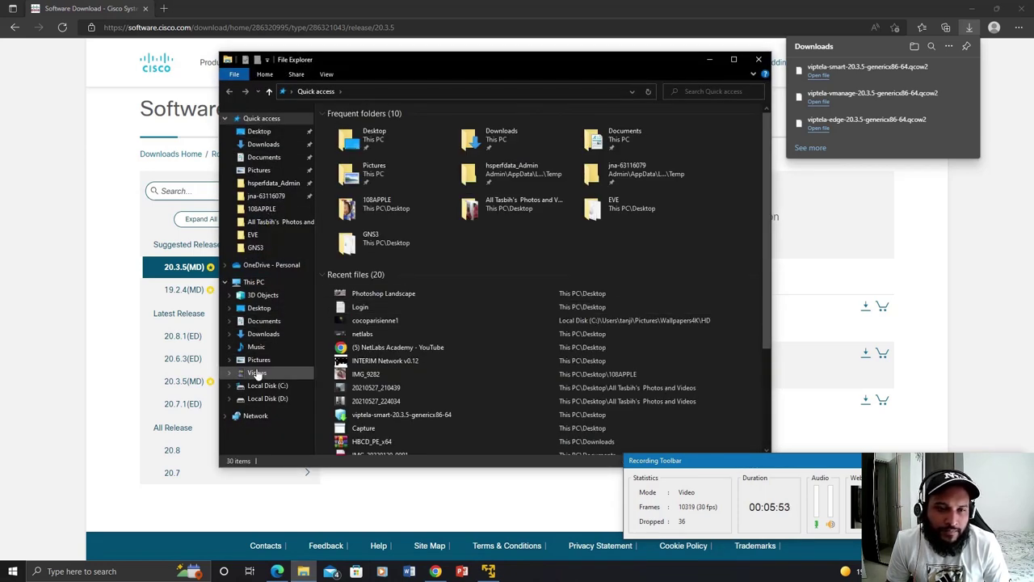
pyautogui.click(265, 333)
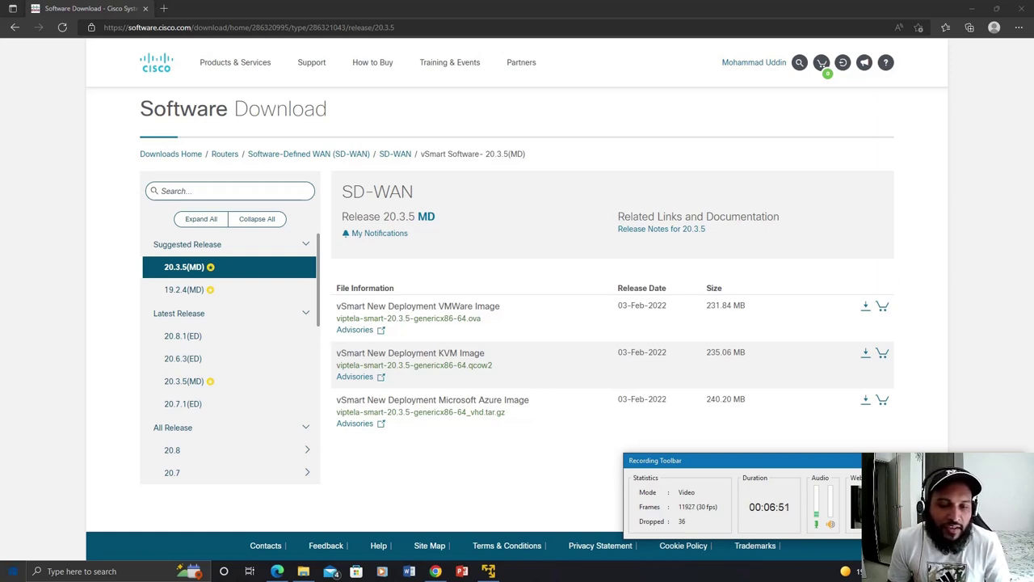
pyautogui.click(127, 571)
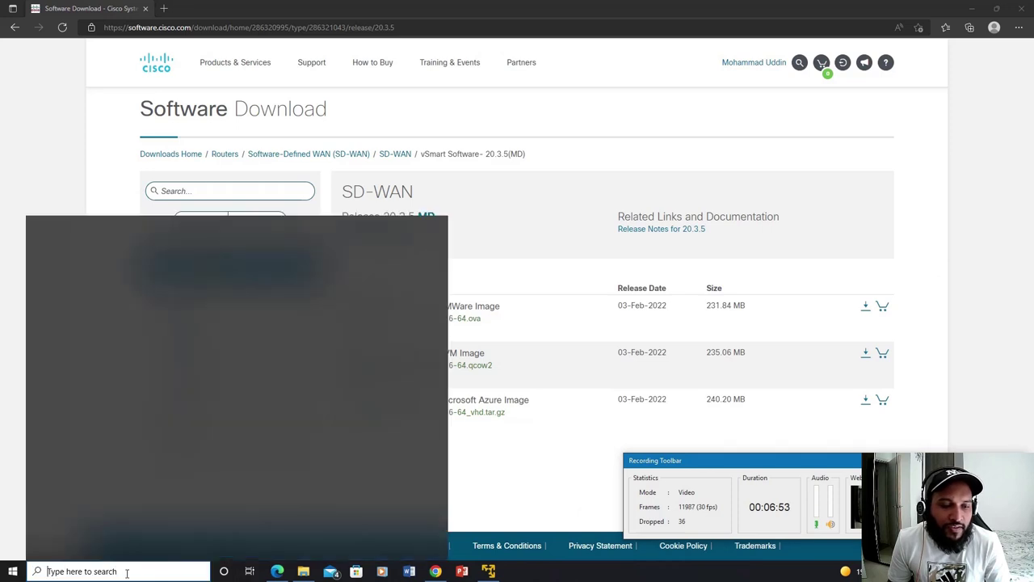
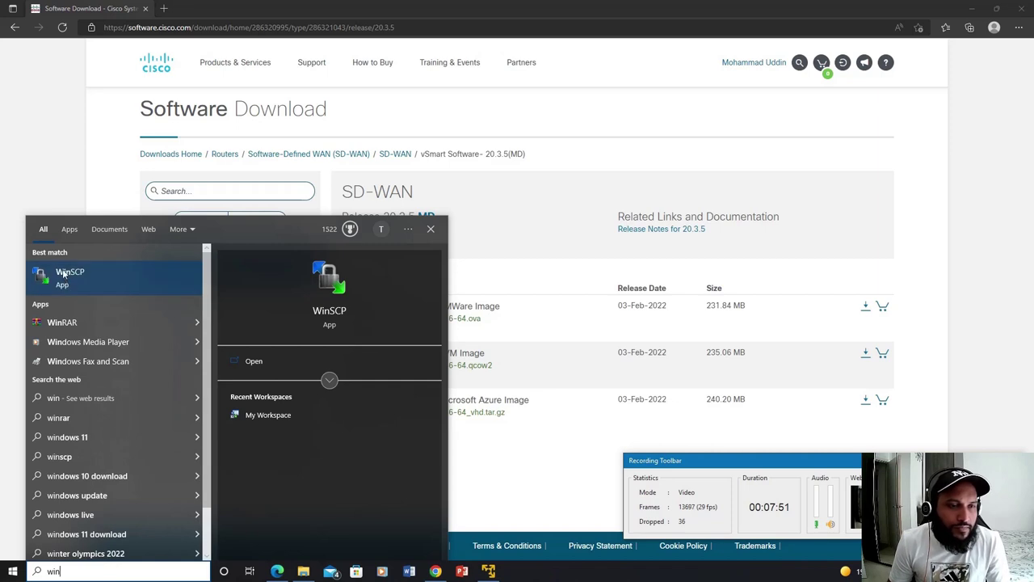
# Launch WinSCP from the Windows Start search results.
pyautogui.click(70, 280)
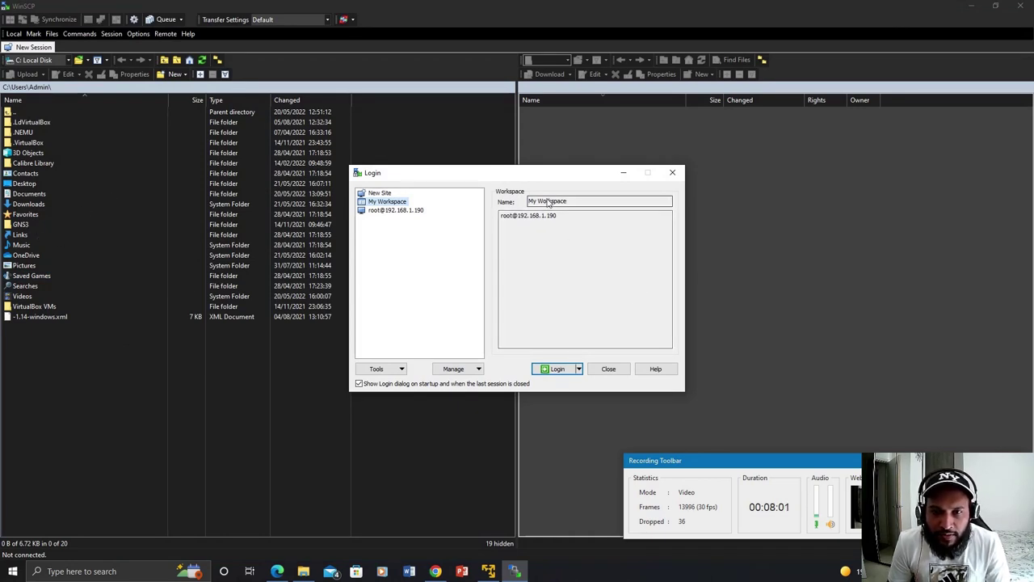
# Log in to the saved EVE-NG session at 192.168.1.190 and show the local Admin folder.
pyautogui.click(557, 370)
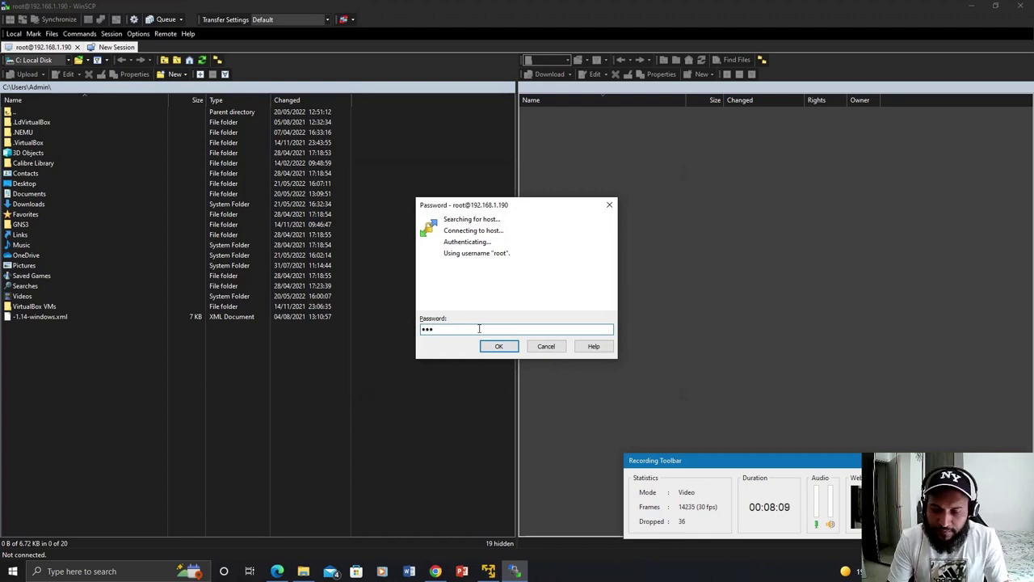
pyautogui.press('Return')
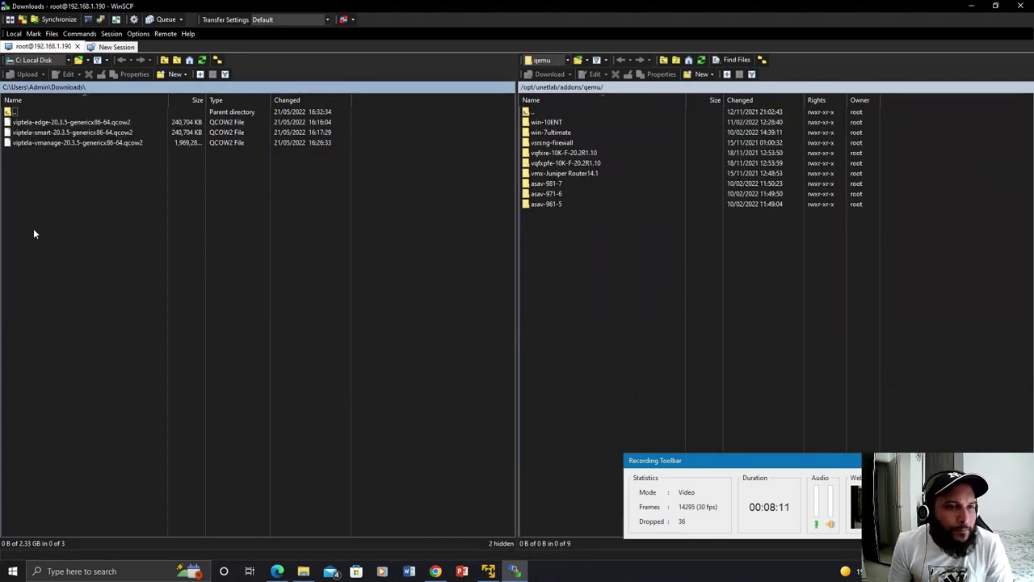
pyautogui.doubleClick(9, 113)
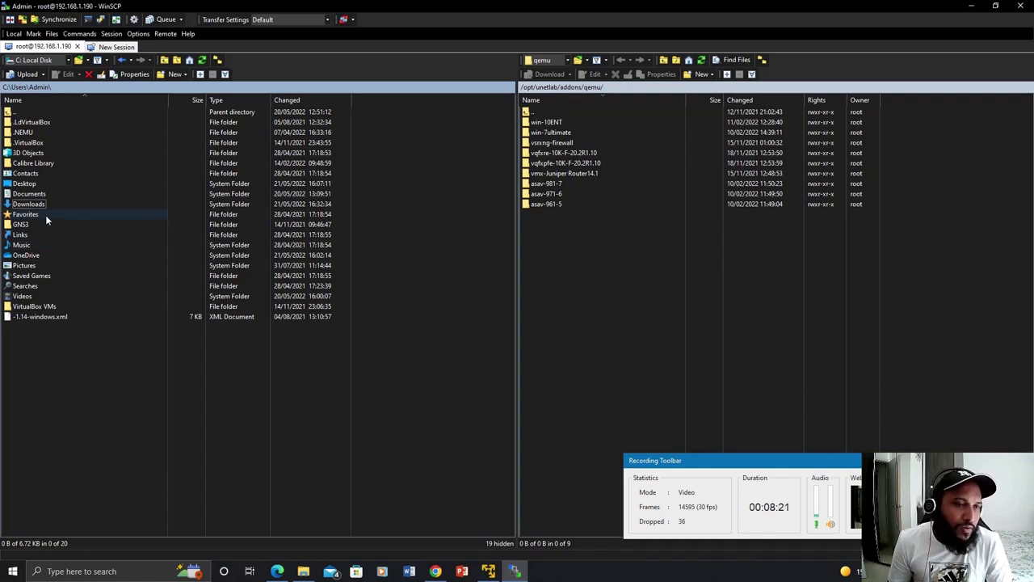
pyautogui.doubleClick(38, 205)
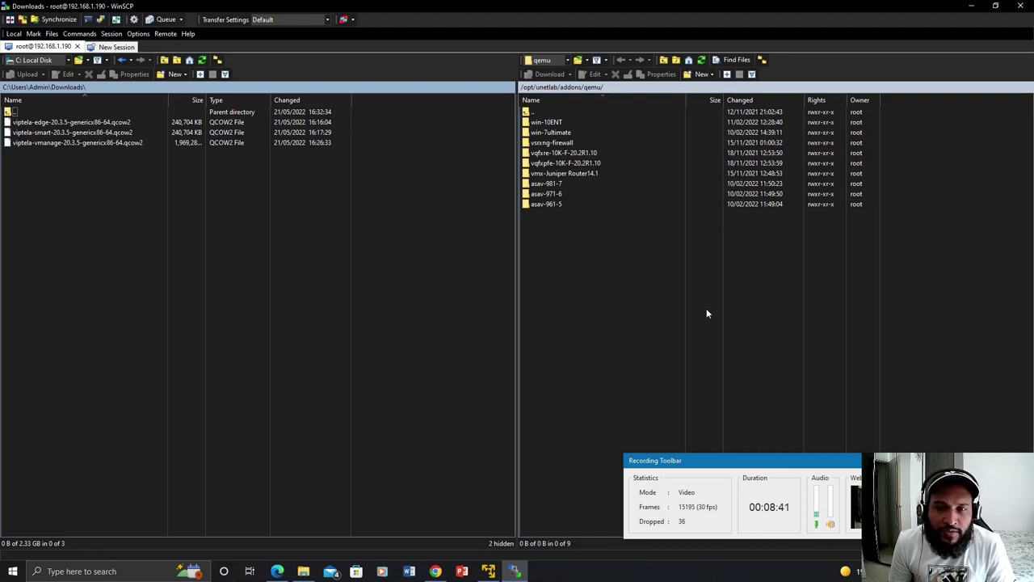
pyautogui.click(437, 572)
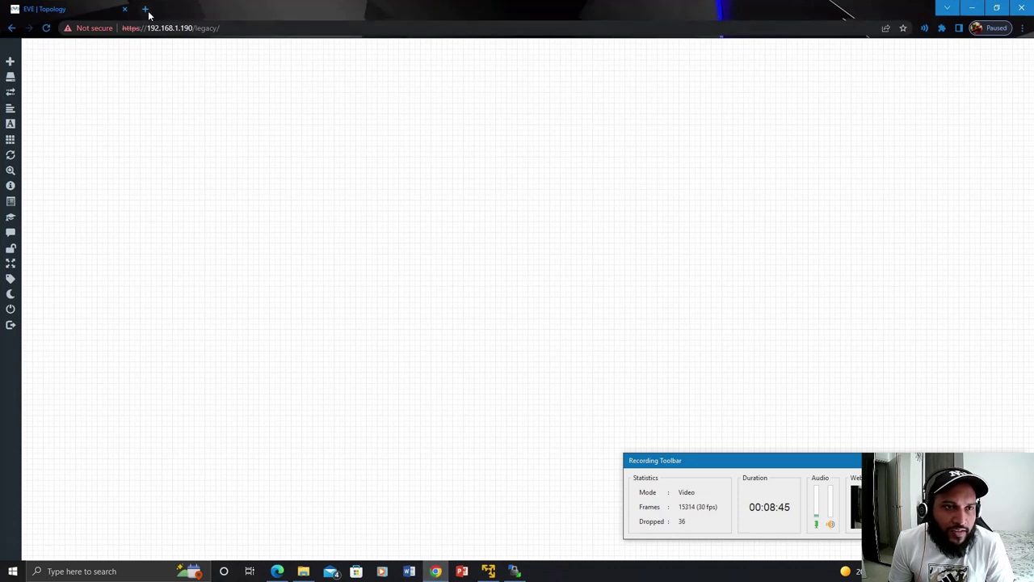
# Search the web for eve-ng in a new tab and open eve-ng.net.
pyautogui.click(146, 9)
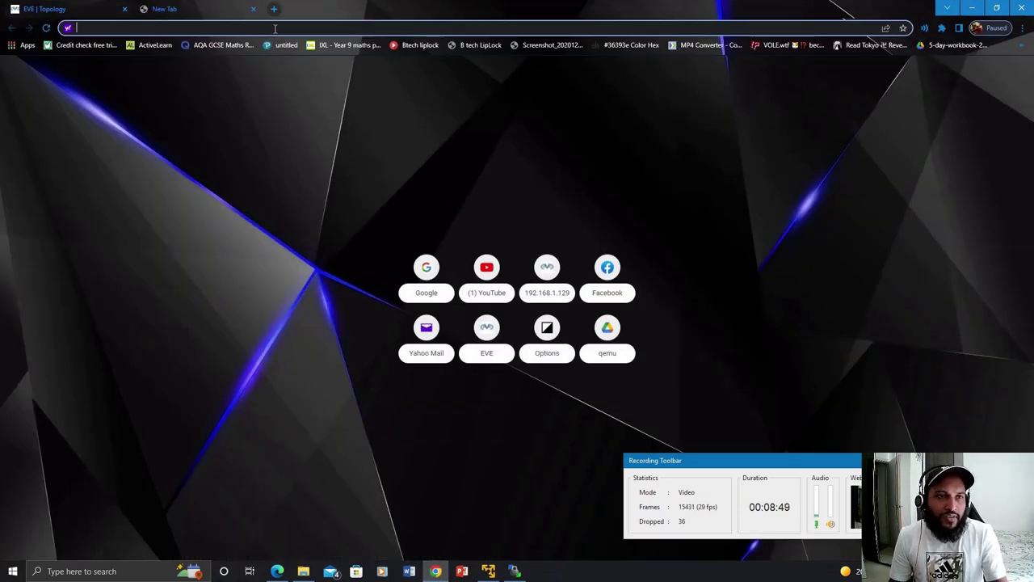
pyautogui.write('eve')
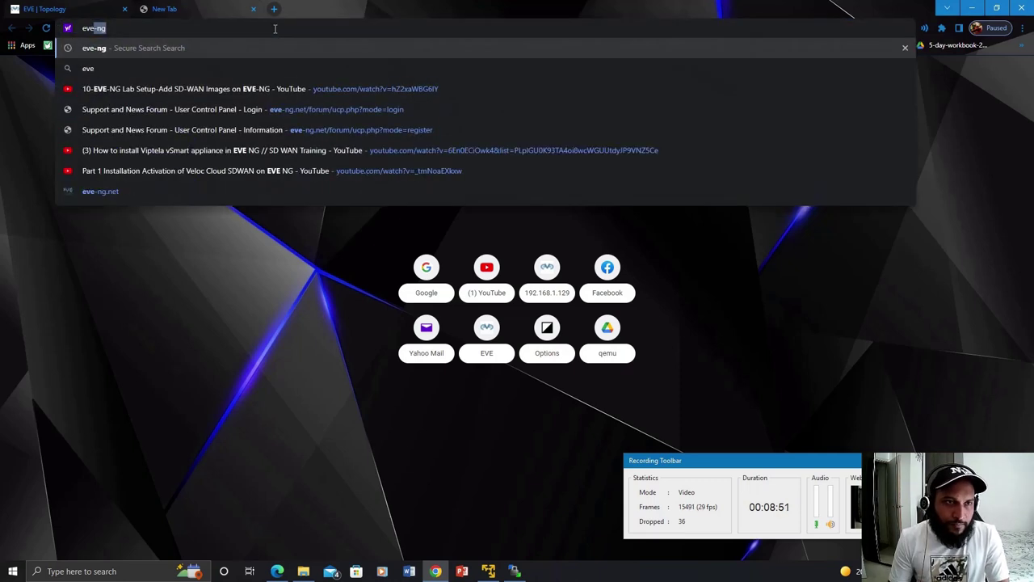
pyautogui.press('Return')
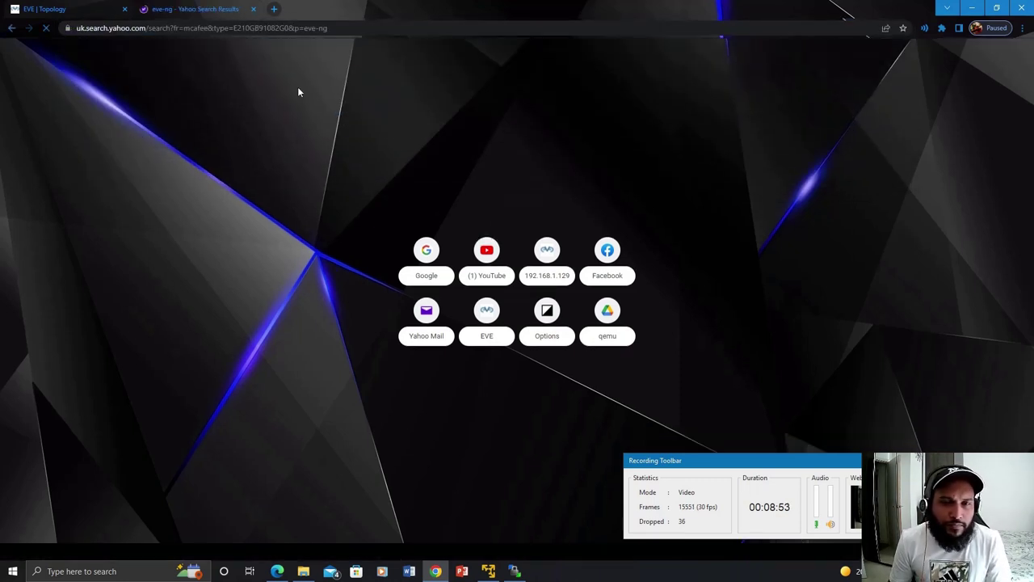
pyautogui.click(100, 152)
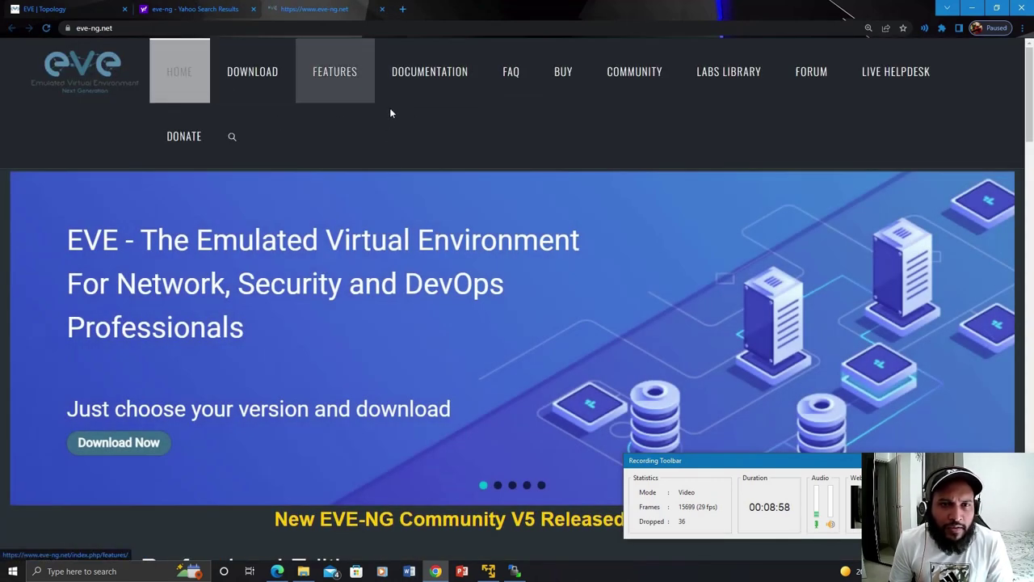
# Open the Cisco SDWAN Viptela images set guide from the documentation's How to section.
pyautogui.click(445, 72)
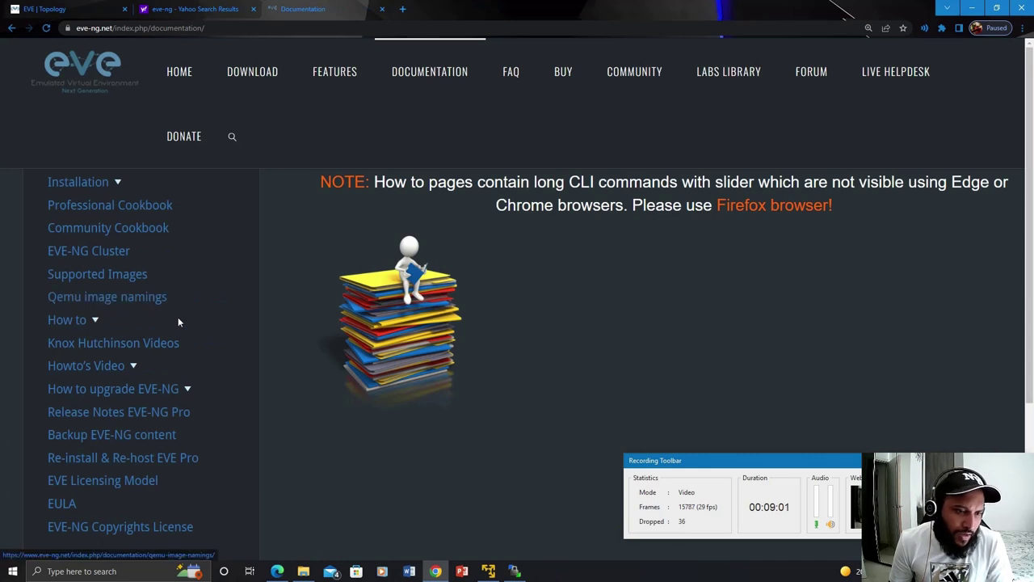
pyautogui.click(79, 321)
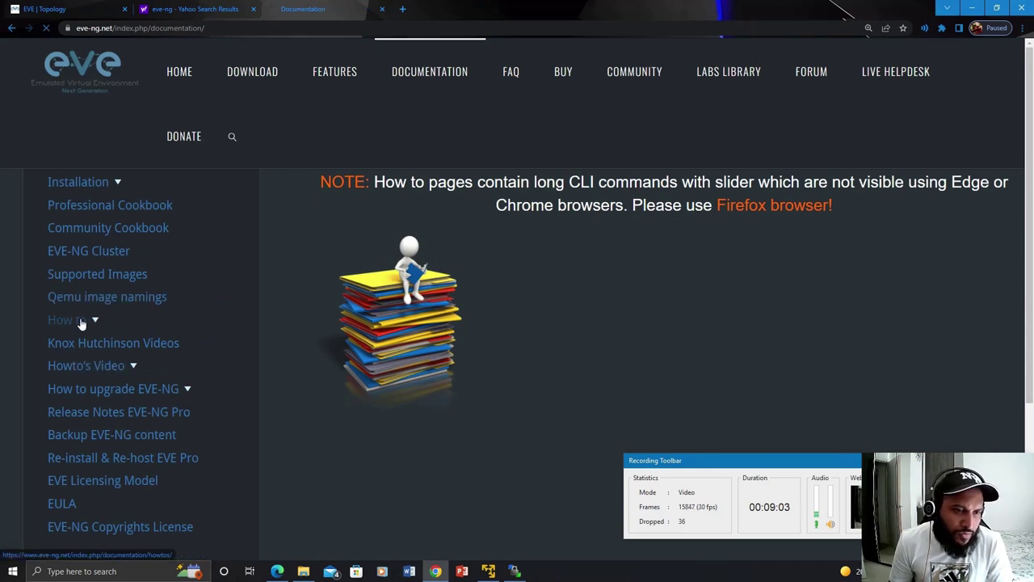
pyautogui.scroll(-8, 174, 333)
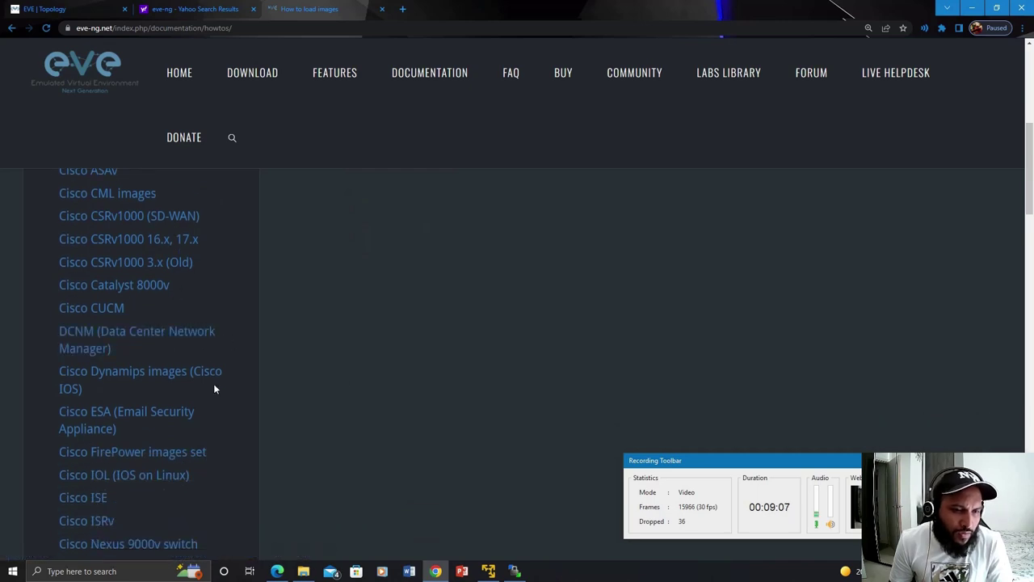
pyautogui.scroll(-3, 210, 388)
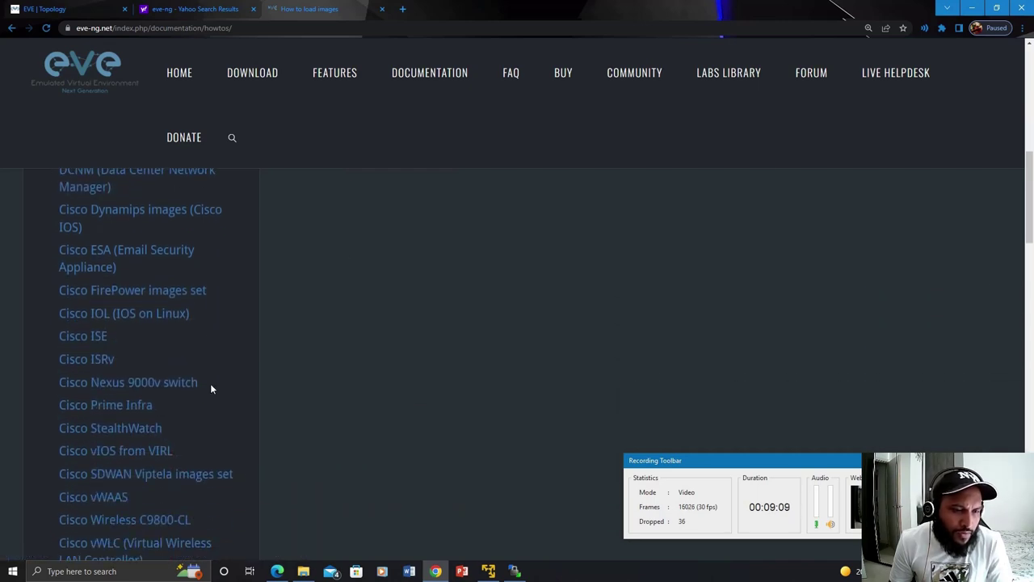
pyautogui.click(153, 426)
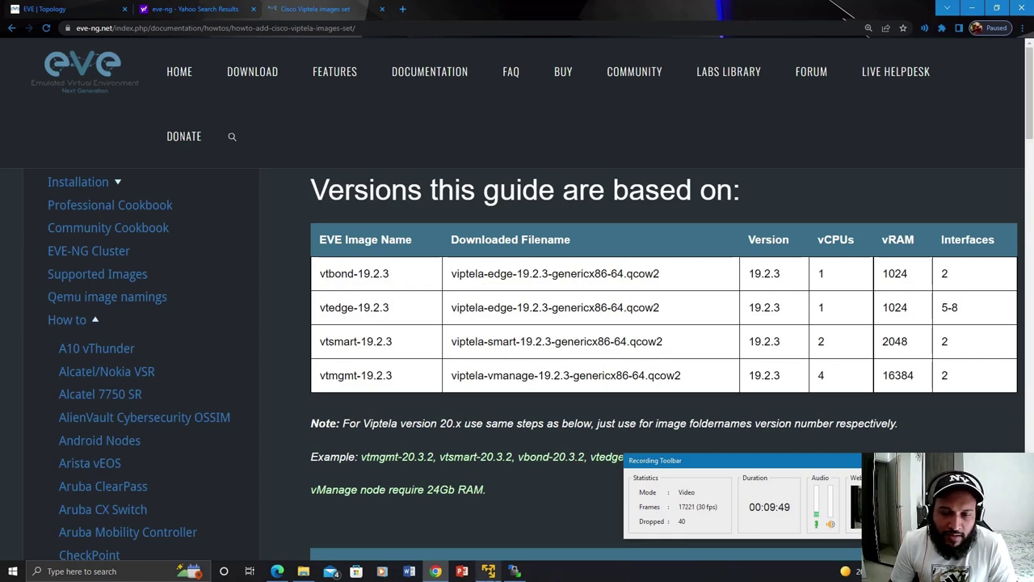
# Copy vtbond-19.2.3 from the guide's EVE Image Name column and return to WinSCP.
pyautogui.click(516, 572)
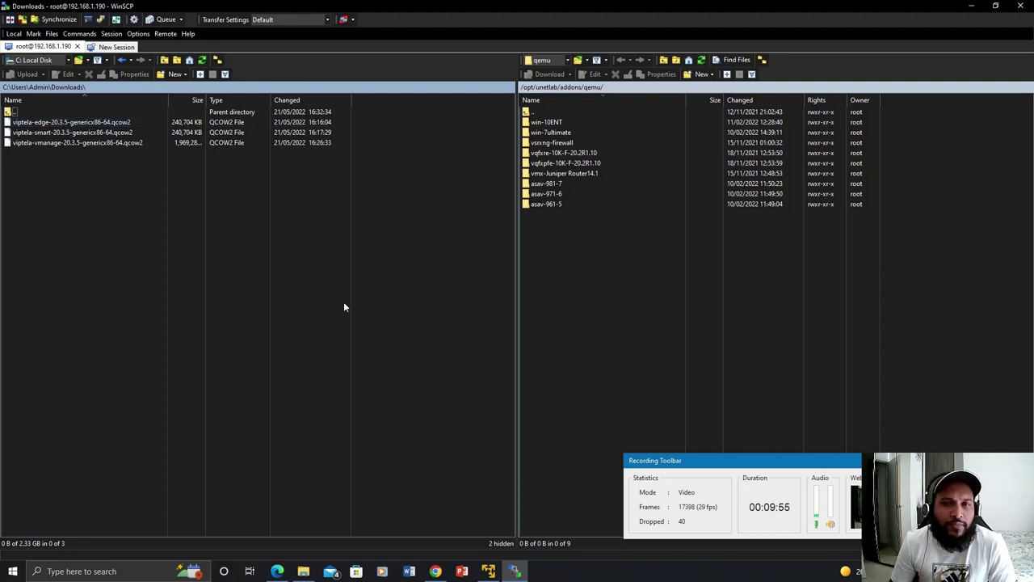
pyautogui.moveTo(430, 574)
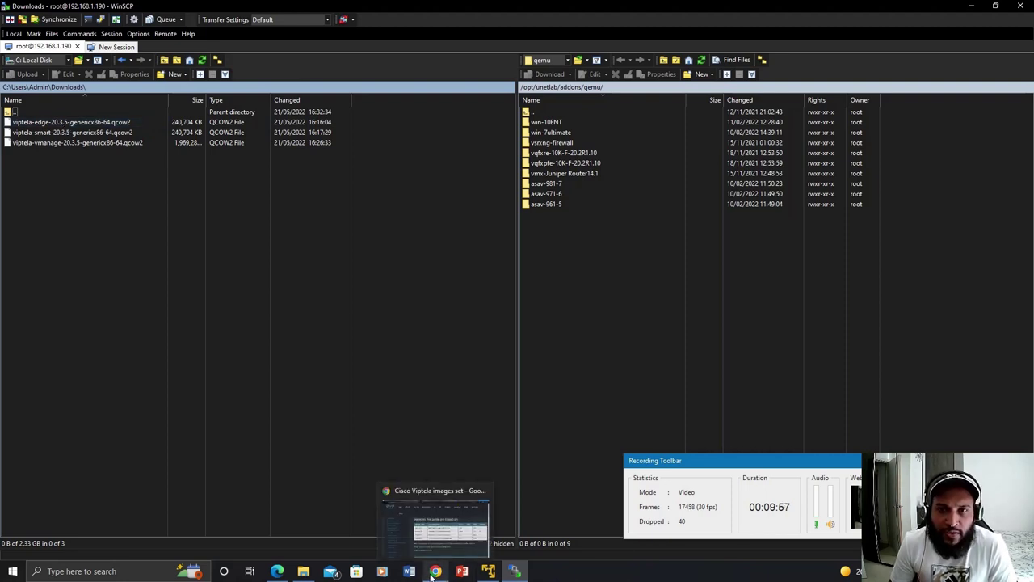
pyautogui.click(434, 572)
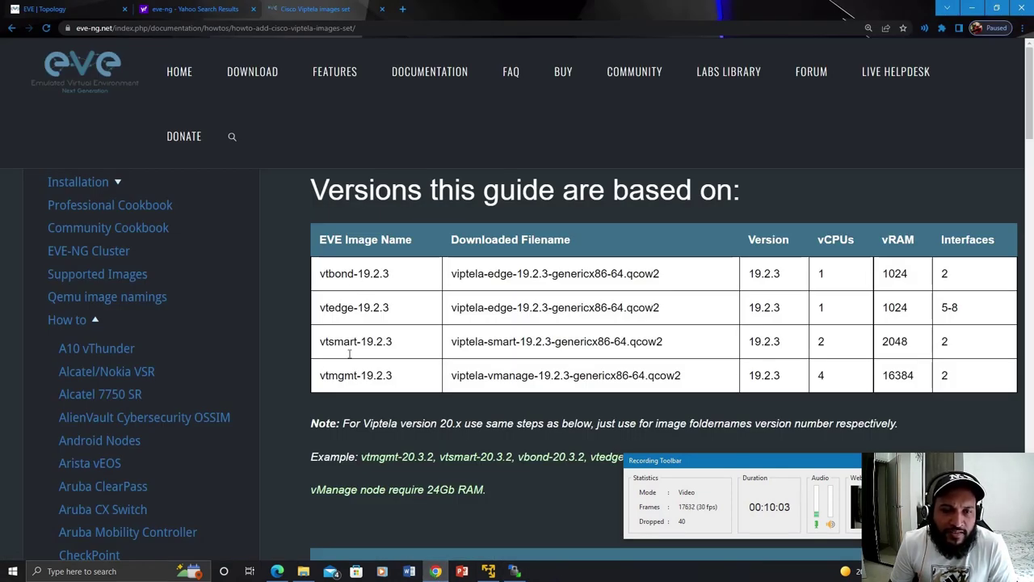
pyautogui.moveTo(393, 274); pyautogui.dragTo(314, 278)
pyautogui.hotkey('ctrl', 'c')
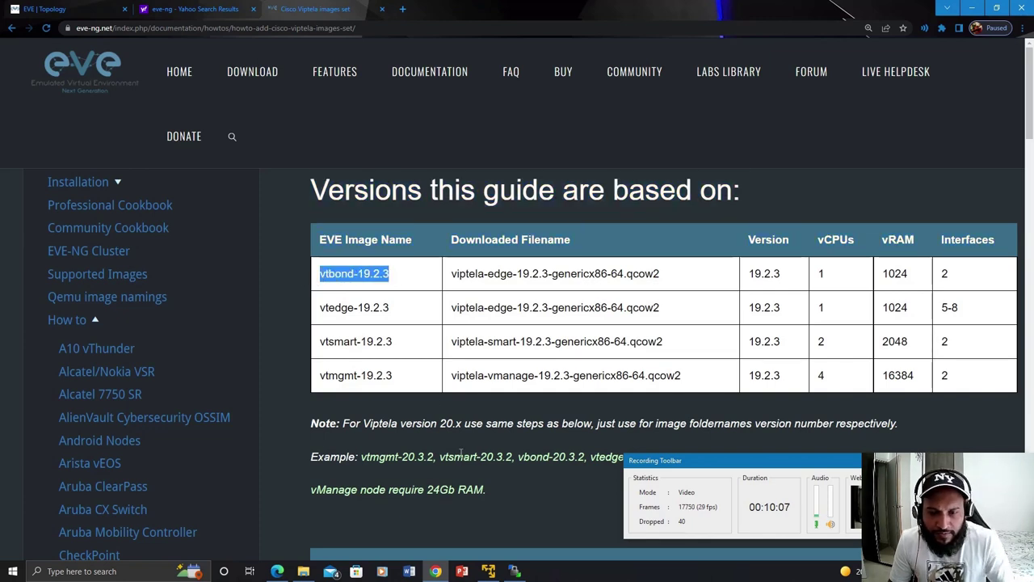
pyautogui.click(515, 572)
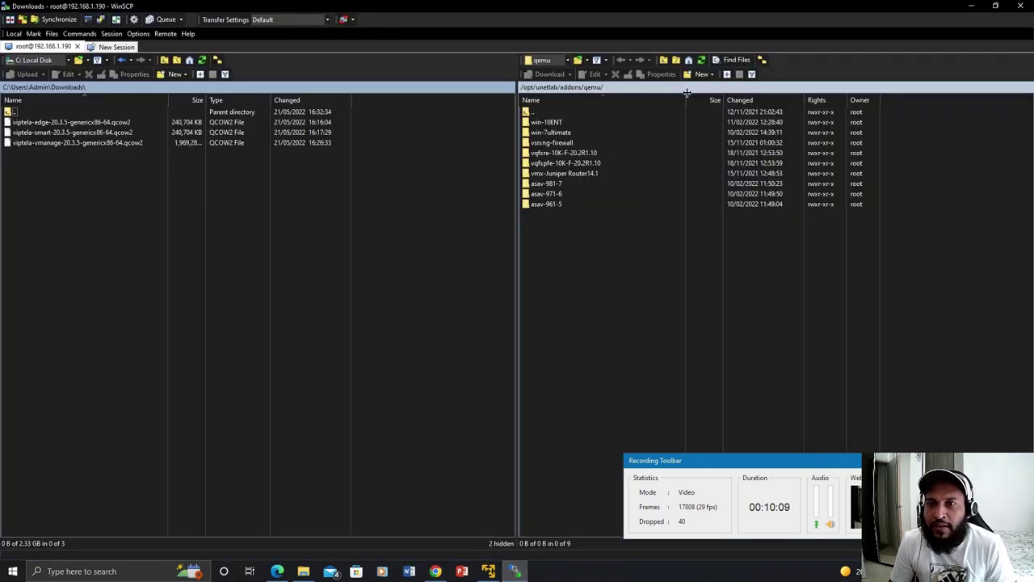
# Create the remote folder vtbond-20.3.5 in /opt/unetlab/addons/qemu/ from the pasted image name.
pyautogui.click(703, 74)
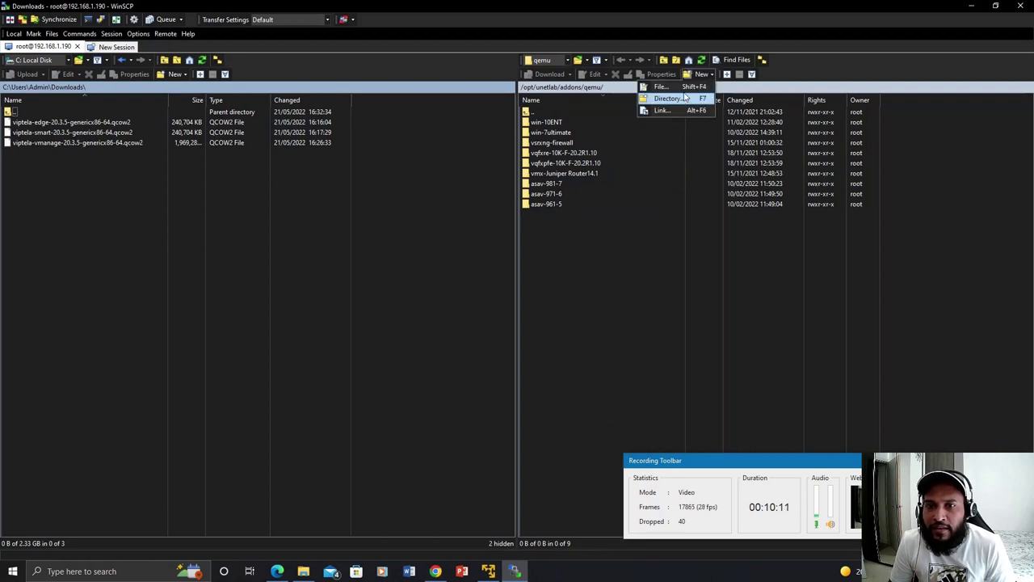
pyautogui.click(684, 98)
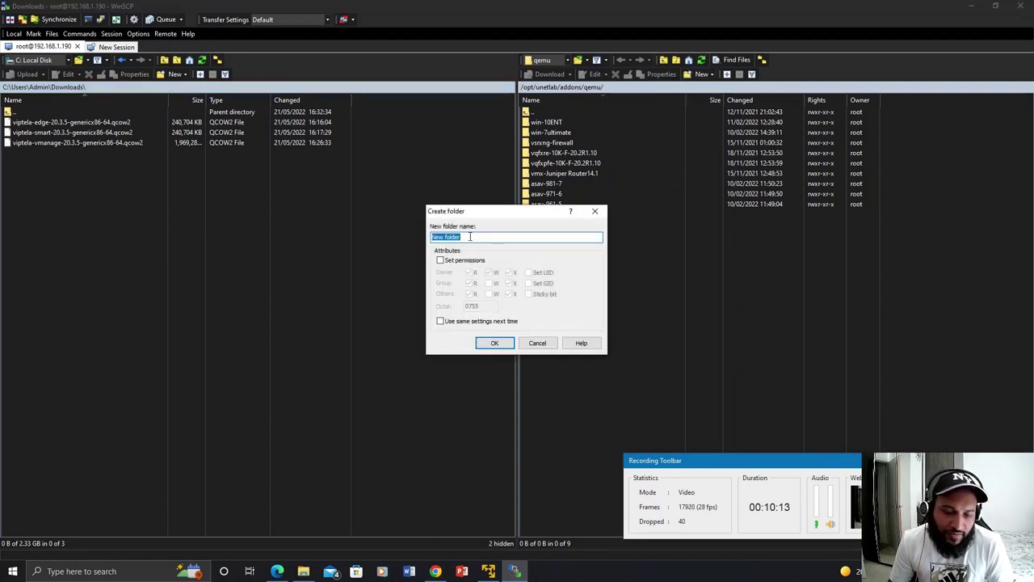
pyautogui.hotkey('ctrl', 'v')
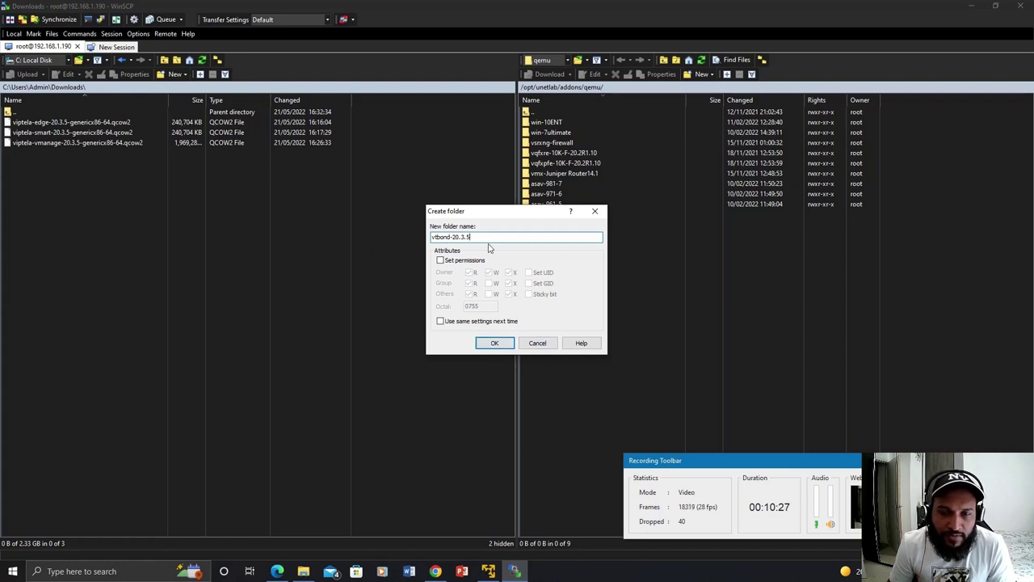
pyautogui.moveTo(482, 236); pyautogui.dragTo(397, 234)
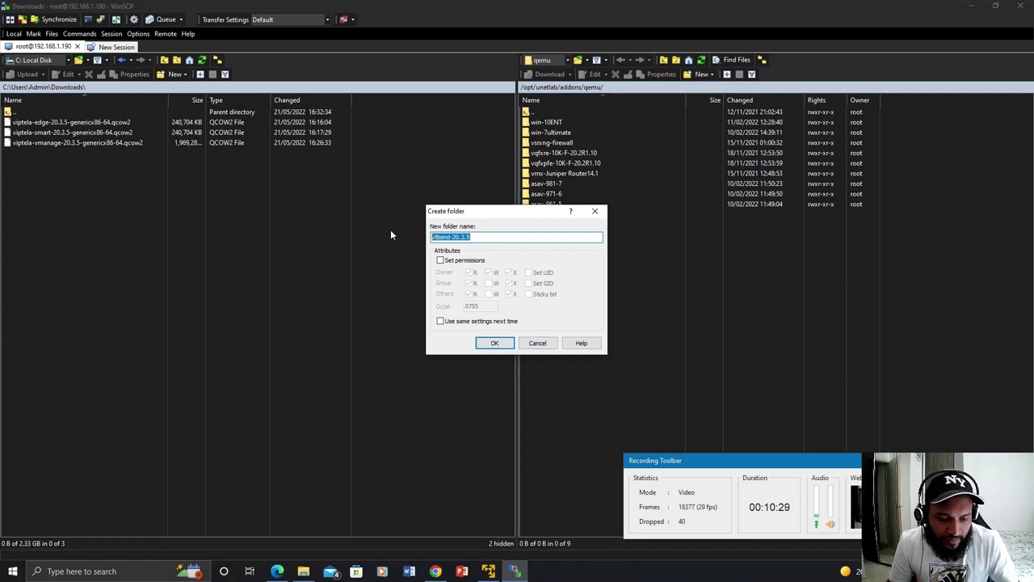
pyautogui.click(494, 343)
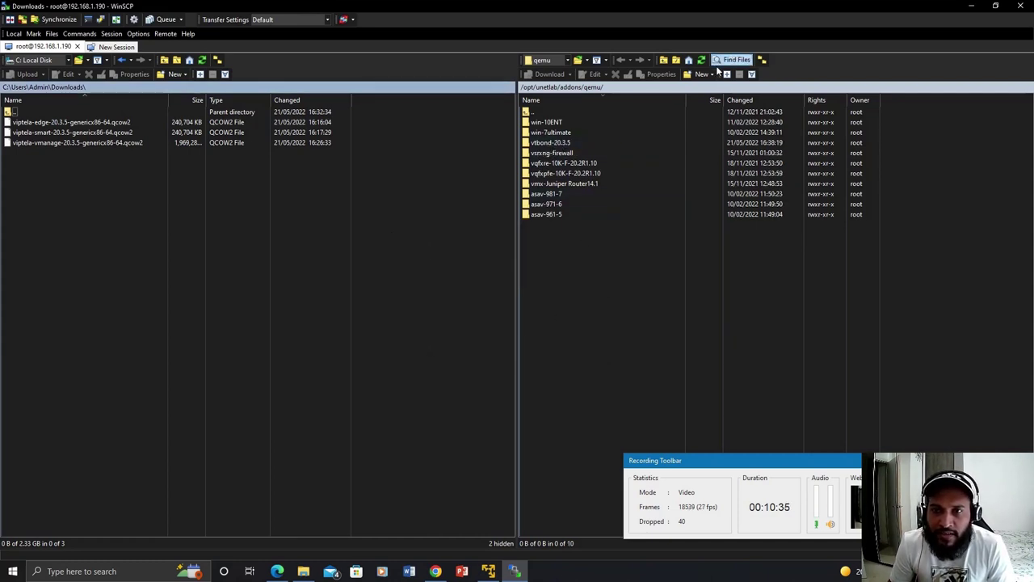
pyautogui.click(703, 74)
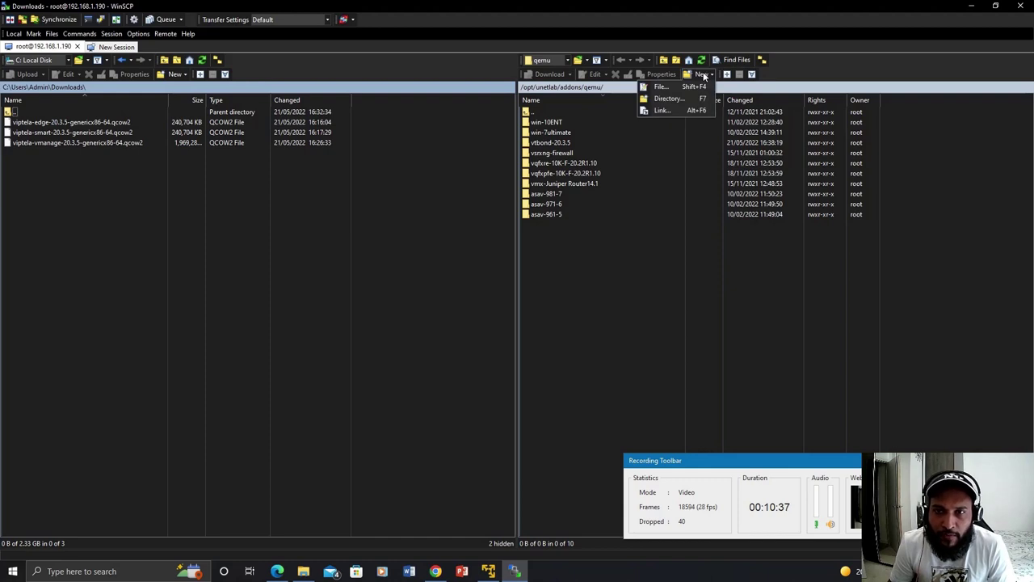
# Copy the vtedge-19.2.3 image name from the Viptela guide for the new folder.
pyautogui.click(668, 98)
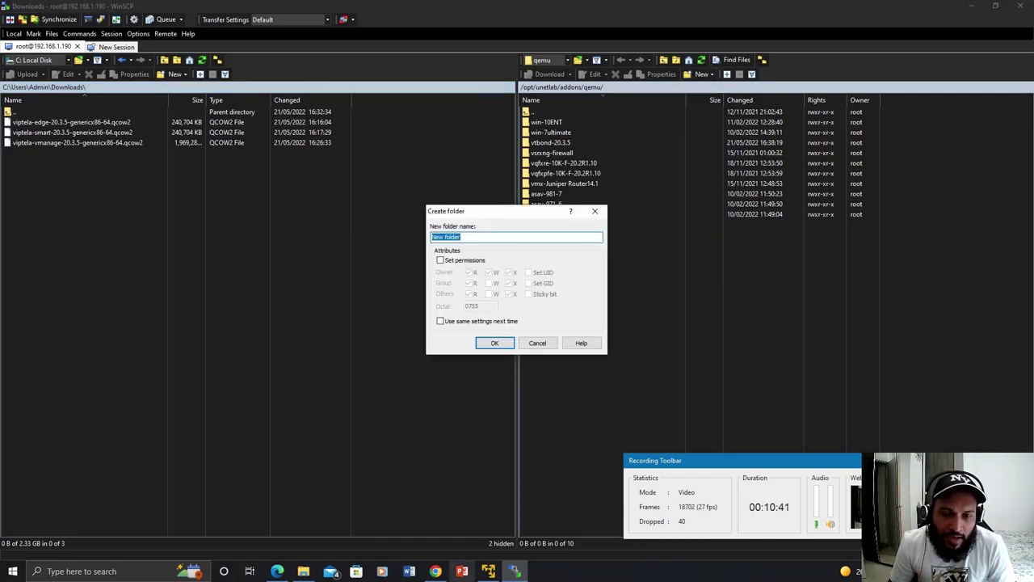
pyautogui.click(435, 571)
pyautogui.click(380, 325)
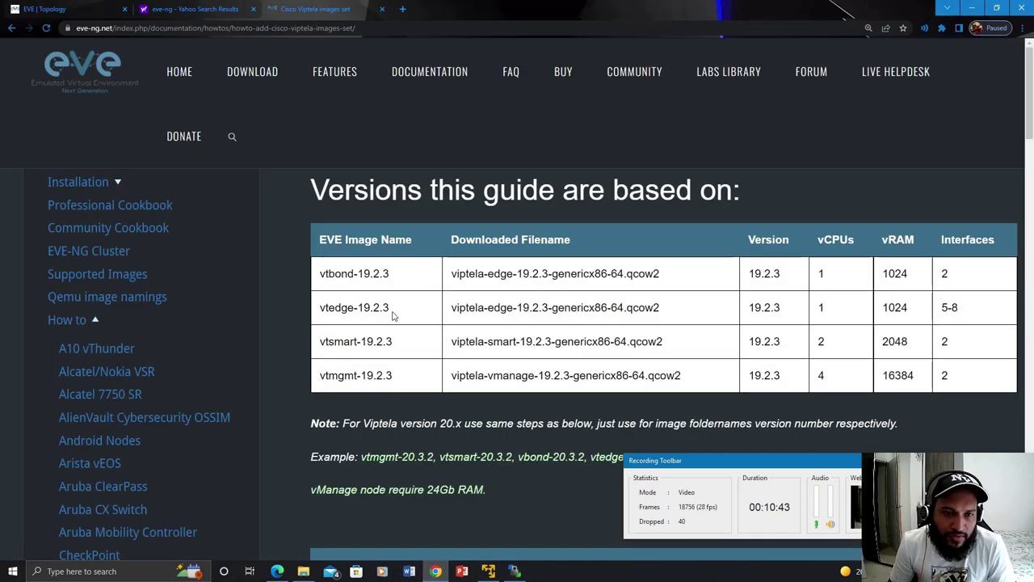
pyautogui.moveTo(396, 312); pyautogui.dragTo(307, 315)
pyautogui.click(370, 307)
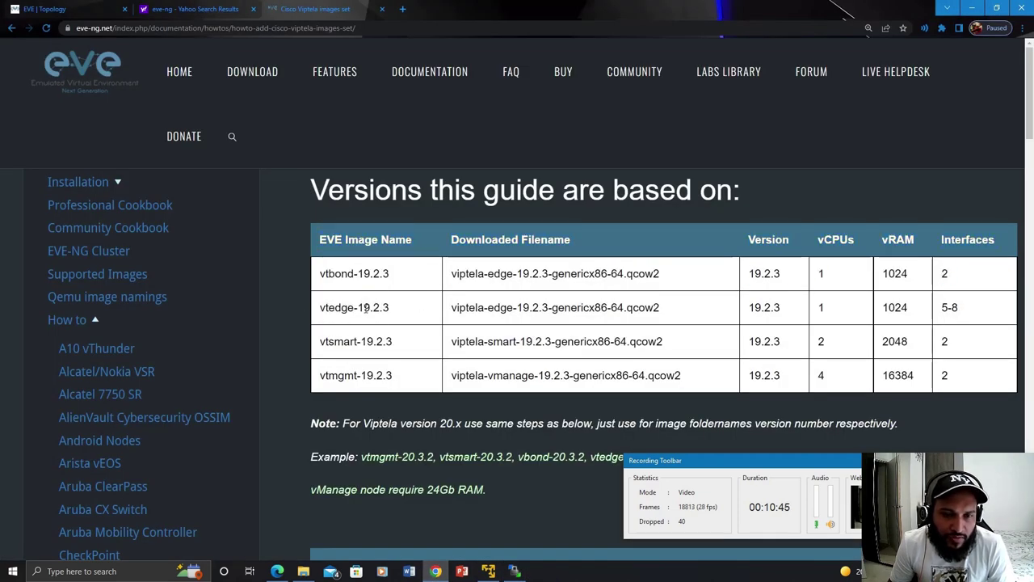
pyautogui.moveTo(333, 309)
pyautogui.mouseDown()
pyautogui.moveTo(357, 309)
pyautogui.moveTo(320, 313)
pyautogui.mouseUp()
pyautogui.hotkey('ctrl', 'c')
pyautogui.click(376, 309)
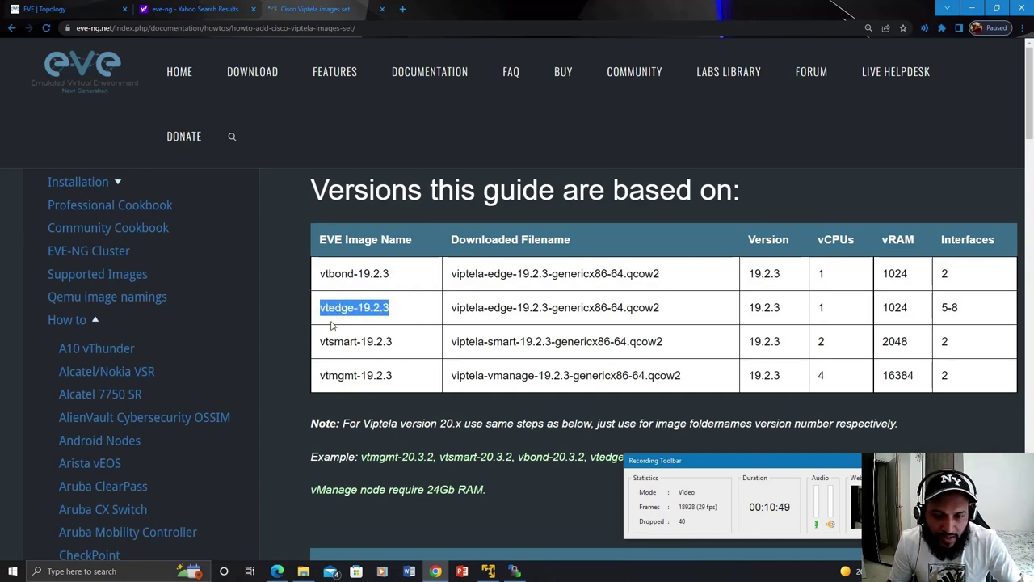
pyautogui.click(513, 571)
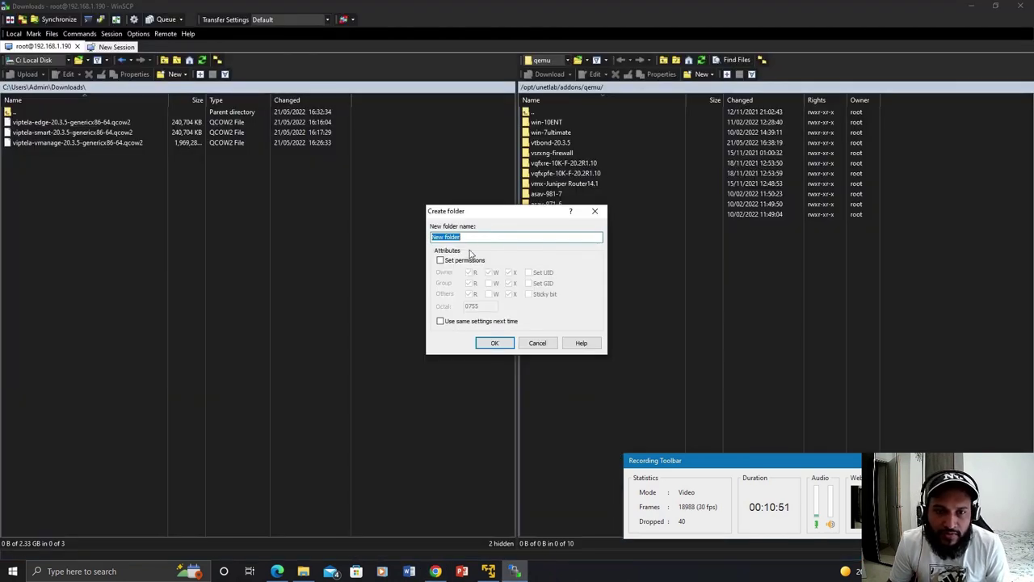
# Paste the name and create the vtedge-20.3.5 folder on the server.
pyautogui.hotkey('ctrl', 'v')
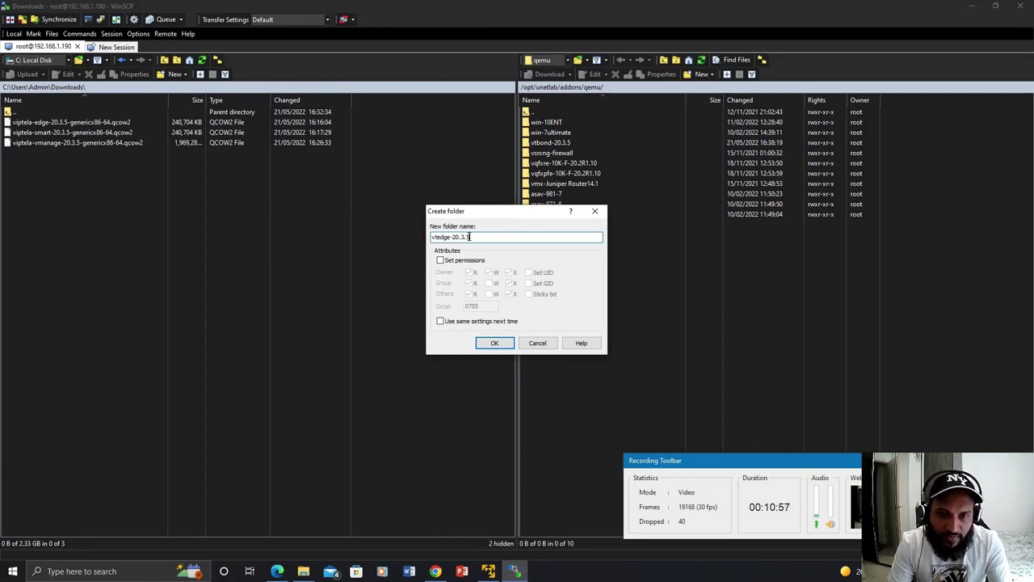
pyautogui.click(496, 343)
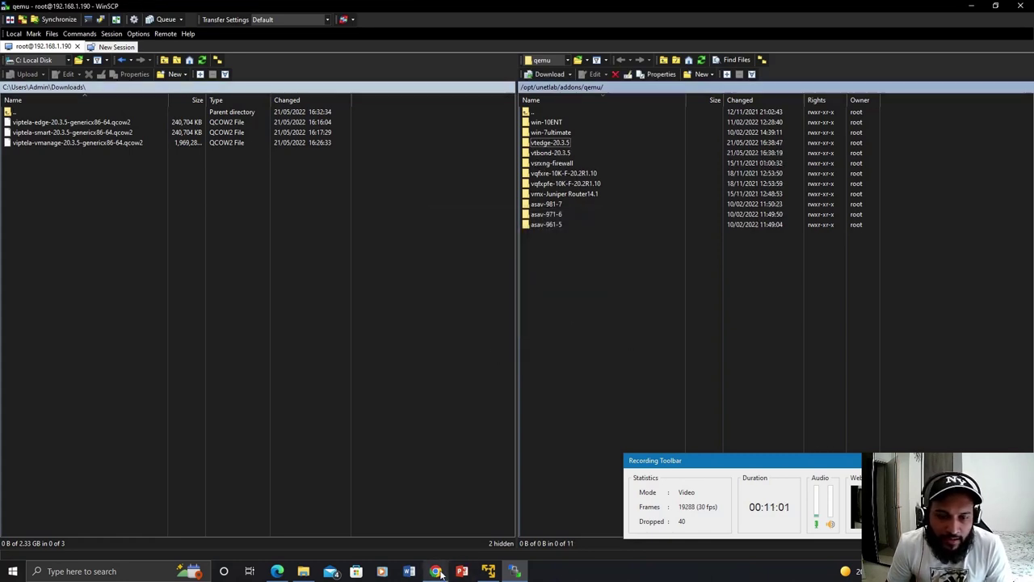
pyautogui.click(436, 571)
pyautogui.click(386, 341)
# Copy vtsmart-19.2.3 from the guide and create the remote vtsmart-20.3.5 folder.
pyautogui.moveTo(404, 346); pyautogui.dragTo(319, 346)
pyautogui.hotkey('ctrl', 'c')
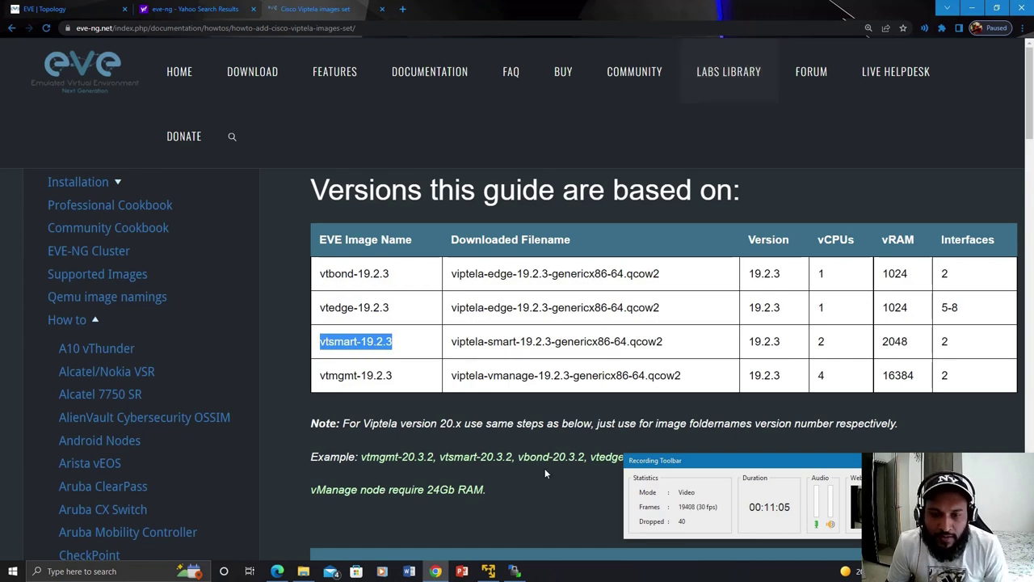
pyautogui.click(489, 572)
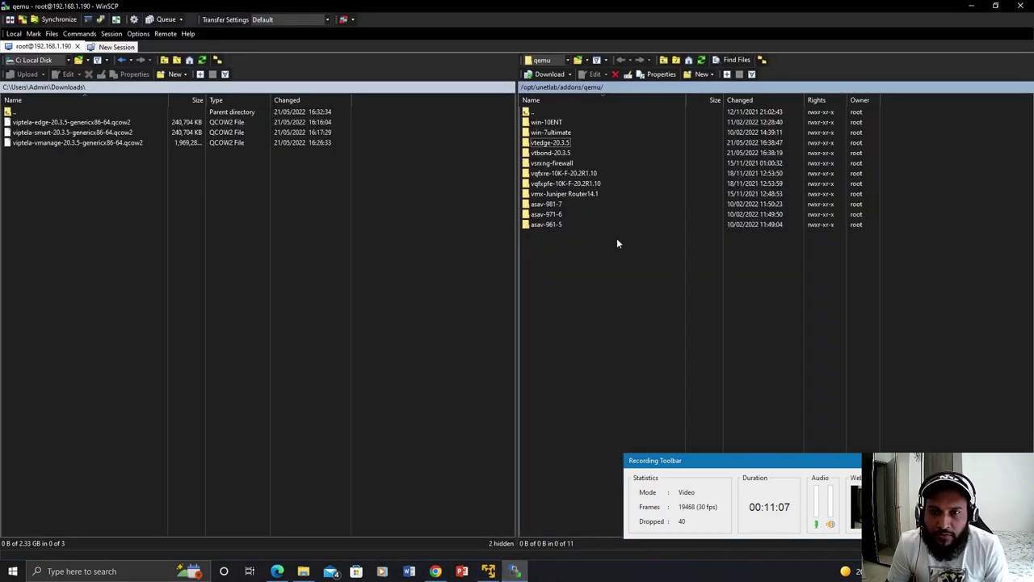
pyautogui.click(701, 74)
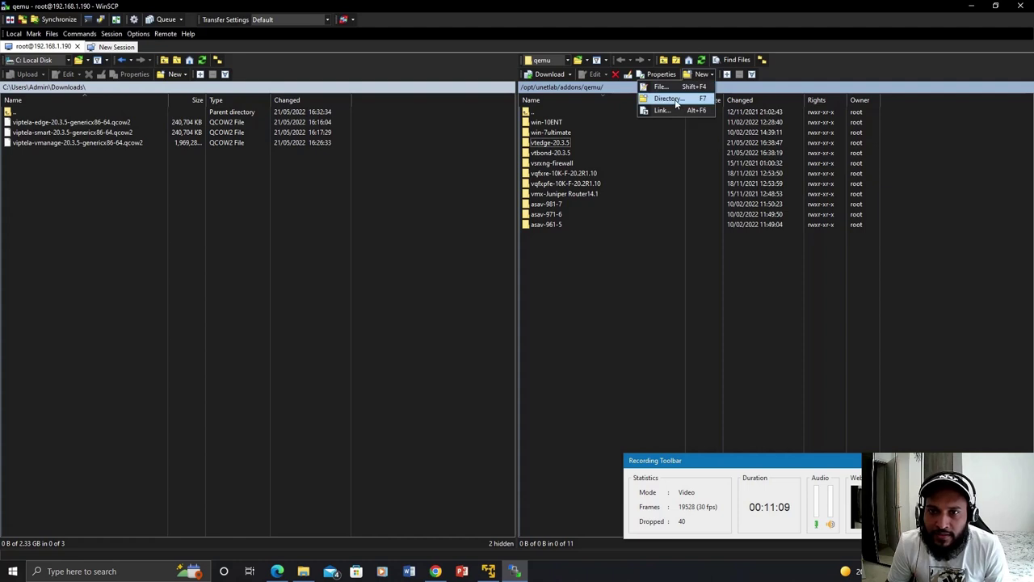
pyautogui.click(659, 101)
pyautogui.hotkey('ctrl', 'v')
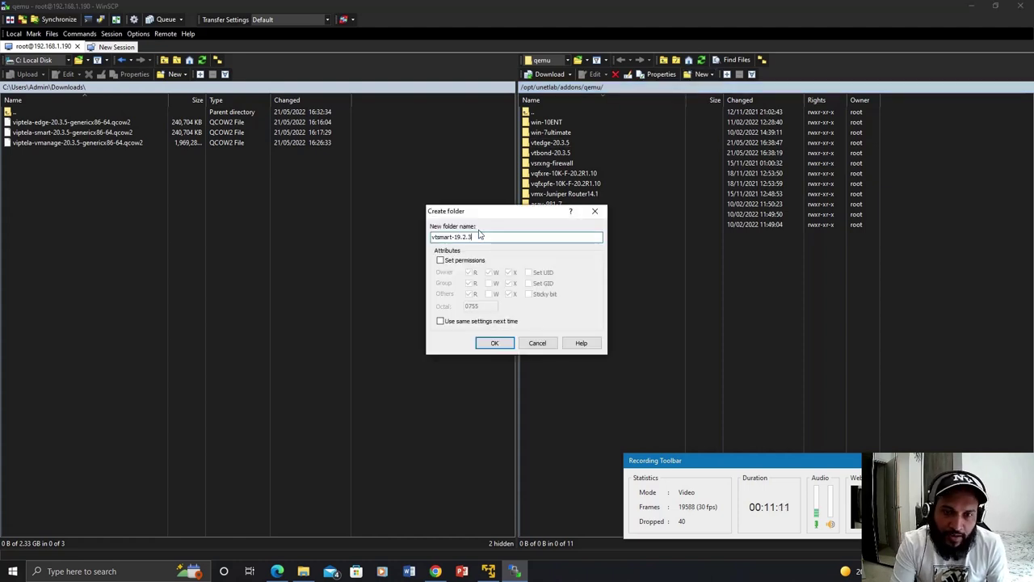
pyautogui.write('20')
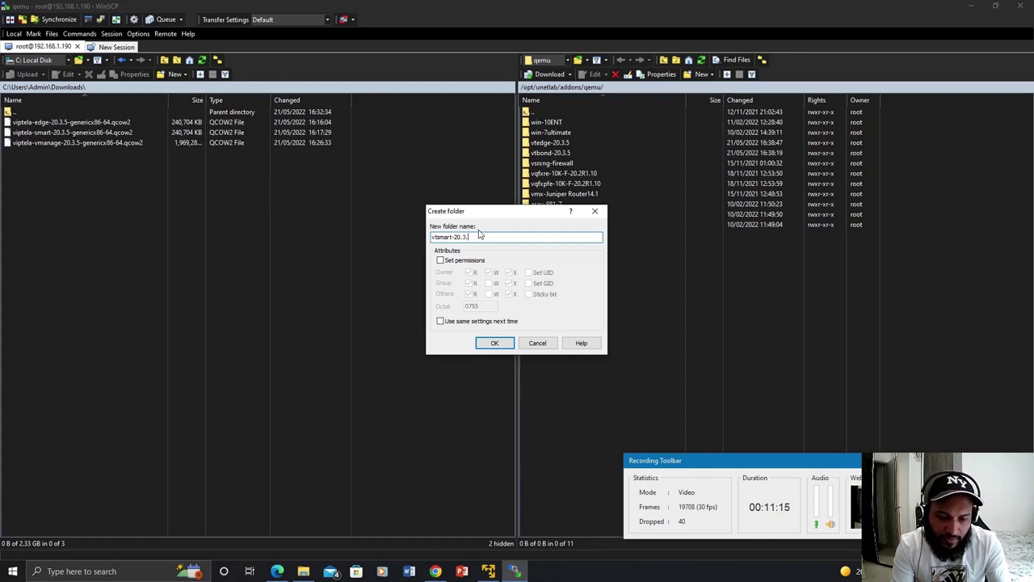
pyautogui.write('.3.5')
pyautogui.click(500, 345)
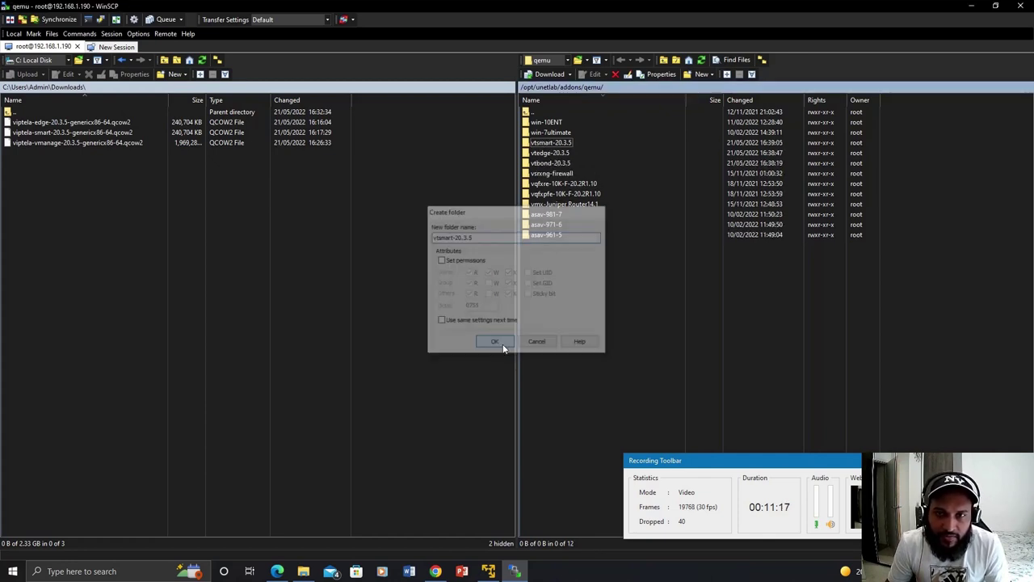
# Copy the vtmgmt-19.2.3 image name and start a new remote folder.
pyautogui.click(435, 571)
pyautogui.moveTo(412, 381); pyautogui.dragTo(301, 379)
pyautogui.moveTo(404, 381); pyautogui.dragTo(320, 376)
pyautogui.hotkey('ctrl', 'c')
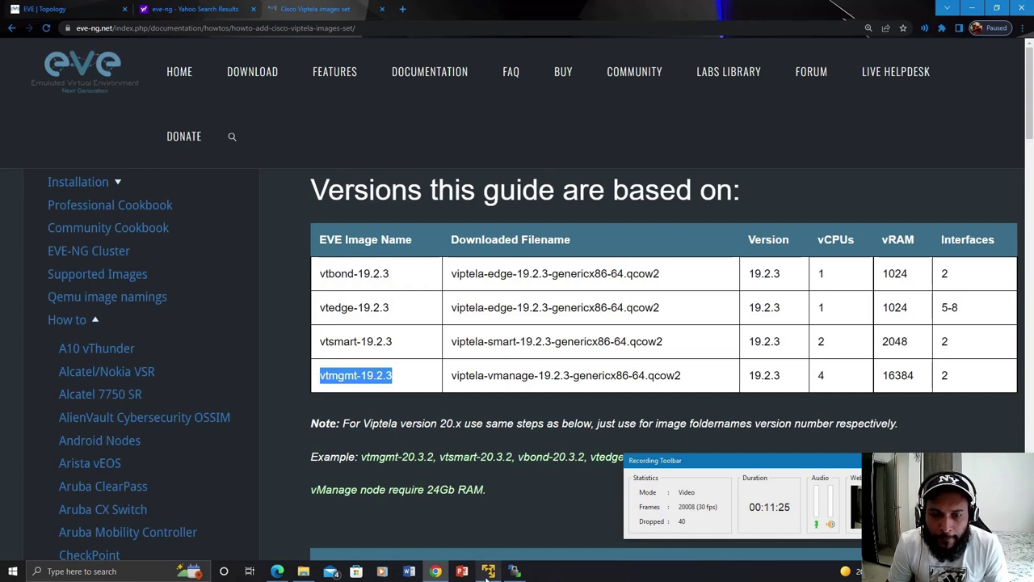
pyautogui.hotkey('alt', 'Tab')
pyautogui.click(700, 73)
pyautogui.click(683, 102)
# Paste the name and confirm the vtmgmt-20.3.5 folder, bringing qemu to 13 items.
pyautogui.hotkey('ctrl', 'v')
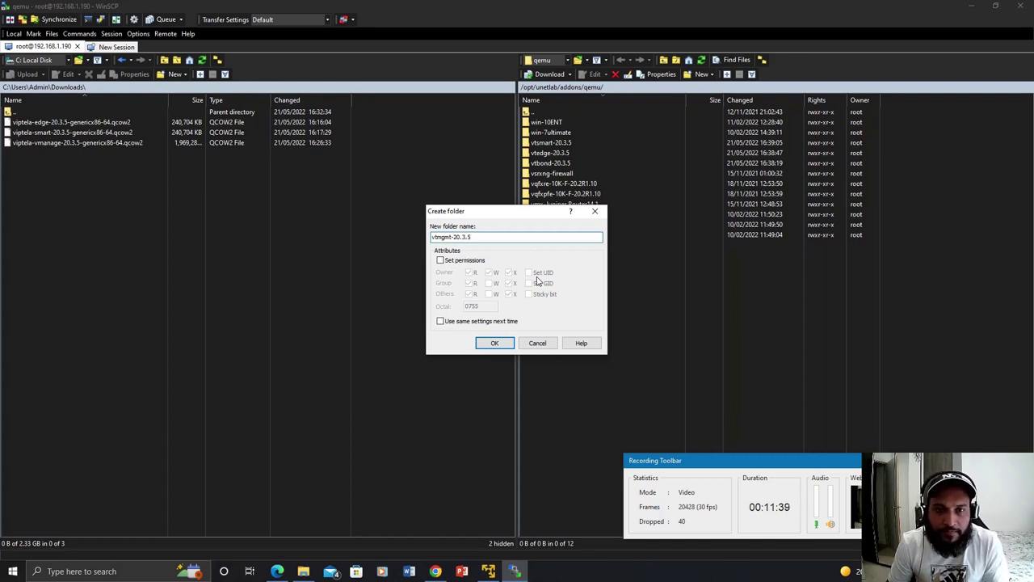
pyautogui.click(496, 344)
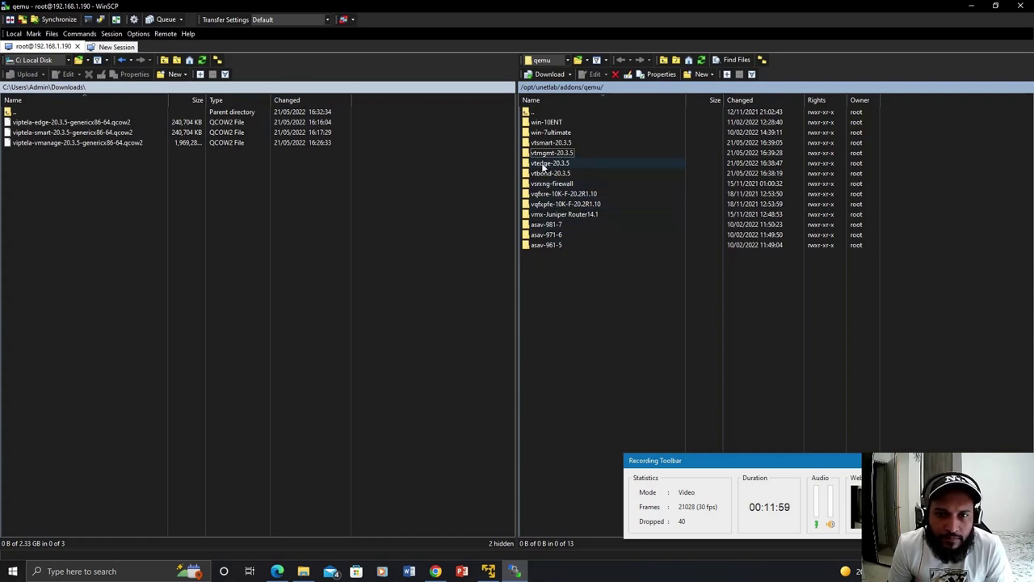
# Upload the viptela-edge qcow2 into vtedge-20.3.5 and rename it hda.qcow2.
pyautogui.moveTo(52, 122); pyautogui.dragTo(546, 164)
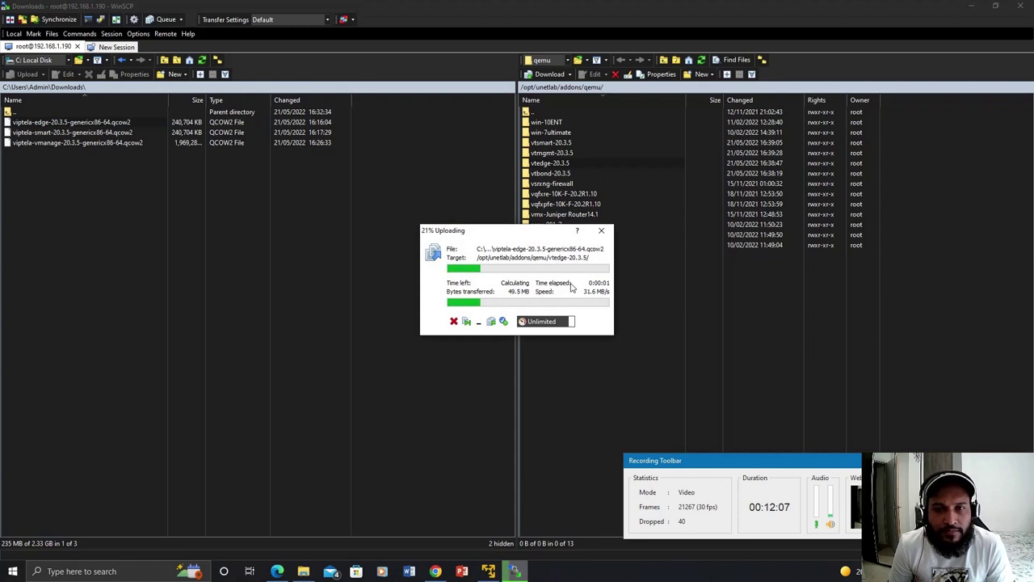
pyautogui.doubleClick(551, 163)
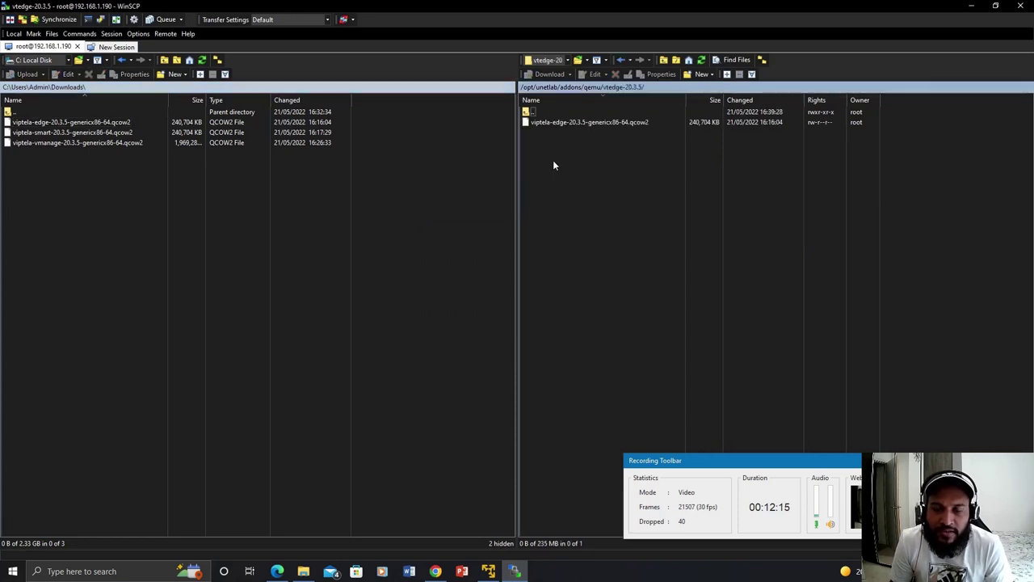
pyautogui.rightClick(596, 121)
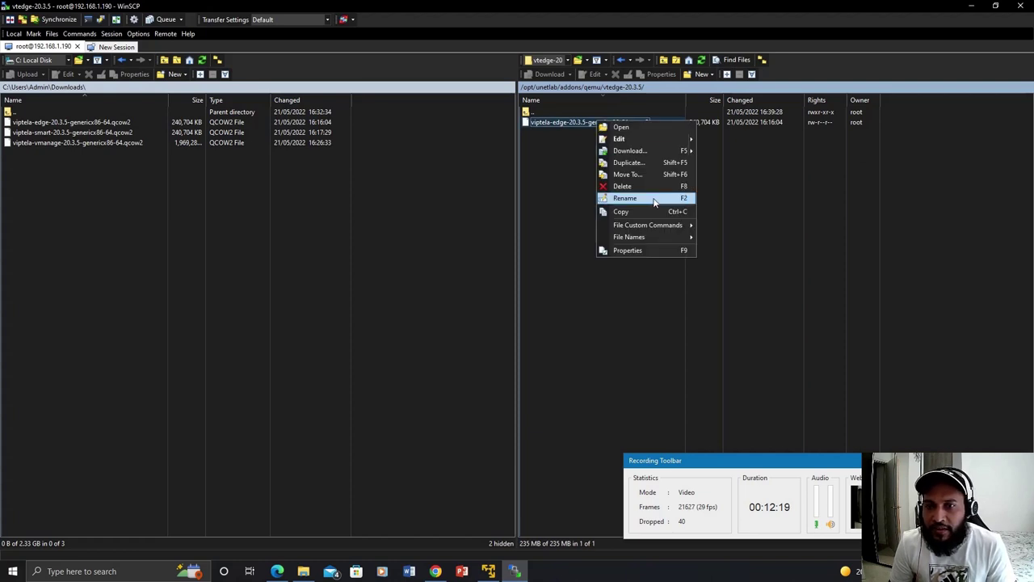
pyautogui.click(625, 198)
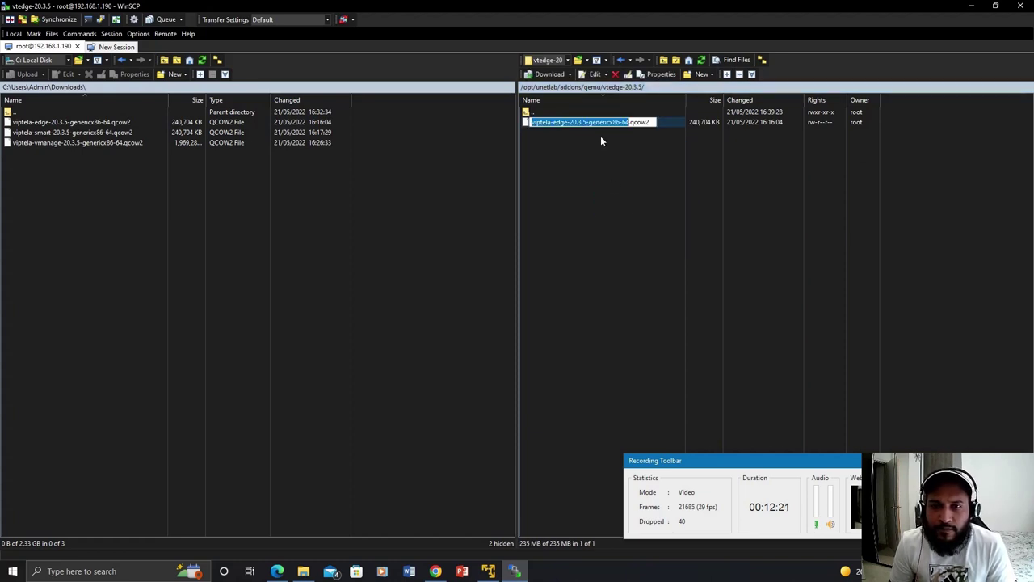
pyautogui.write('hda')
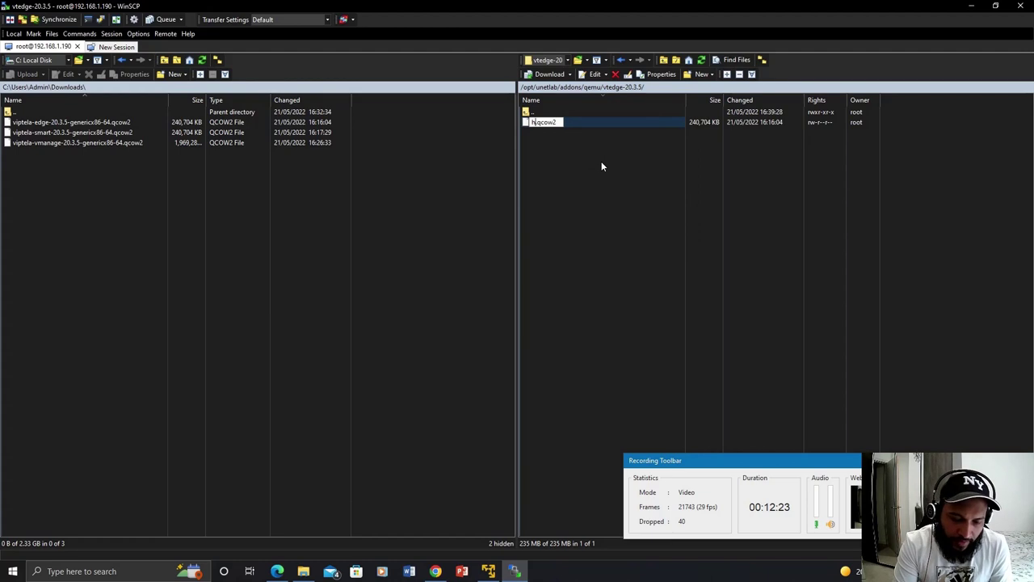
pyautogui.click(628, 217)
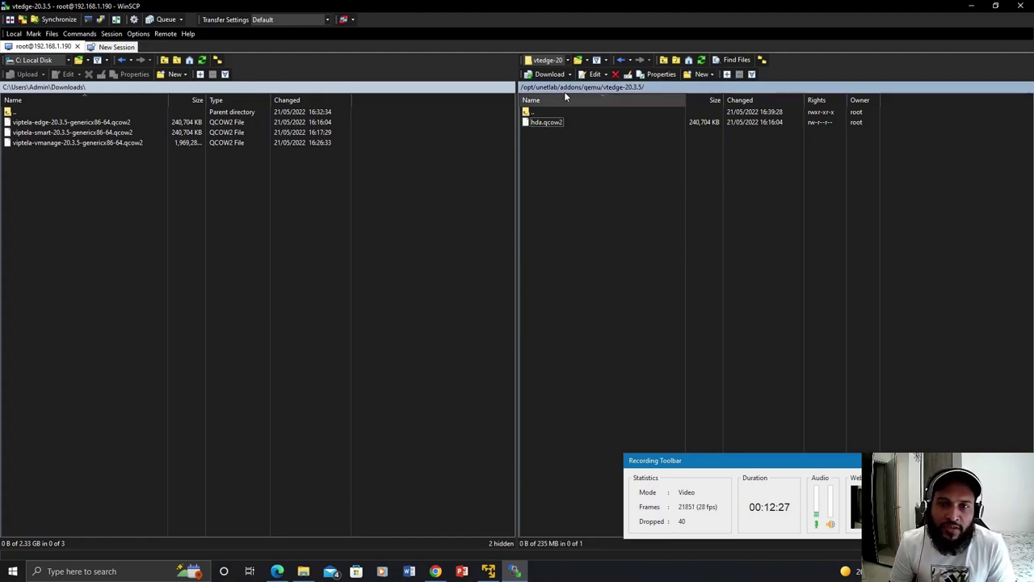
# Go back up to the qemu directory and open the vtbond-20.3.5 folder.
pyautogui.click(527, 112)
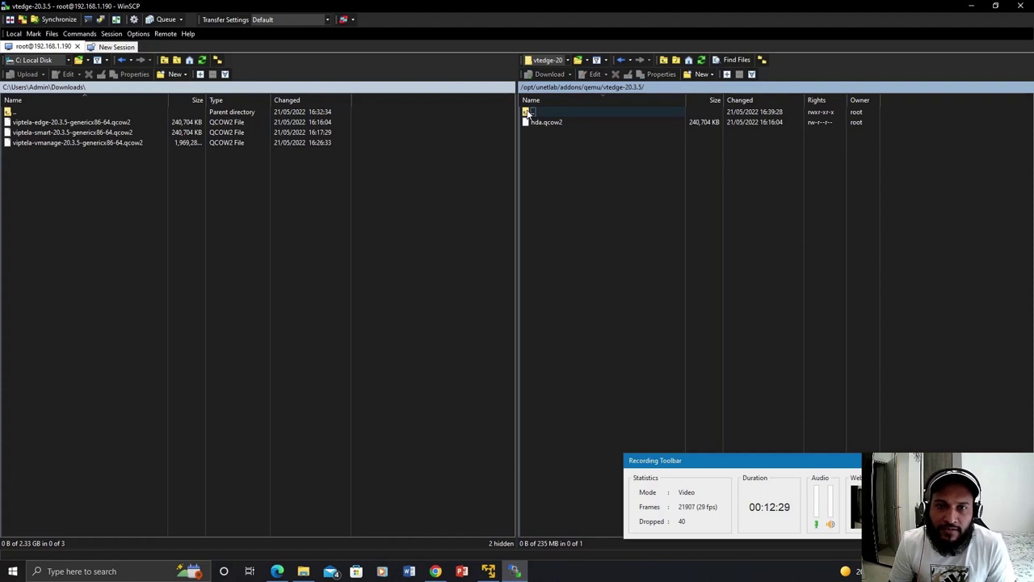
pyautogui.doubleClick(527, 112)
pyautogui.doubleClick(549, 174)
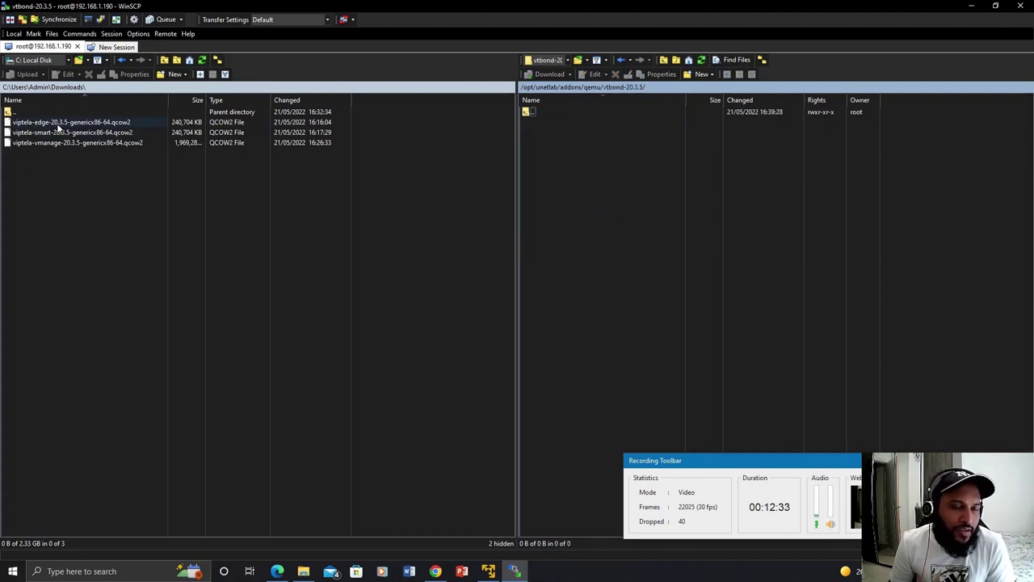
# Upload viptela-edge qcow2 into vtbond-20.3.5 as hda.qcow2, then return to qemu directory.
pyautogui.moveTo(47, 123); pyautogui.dragTo(587, 196)
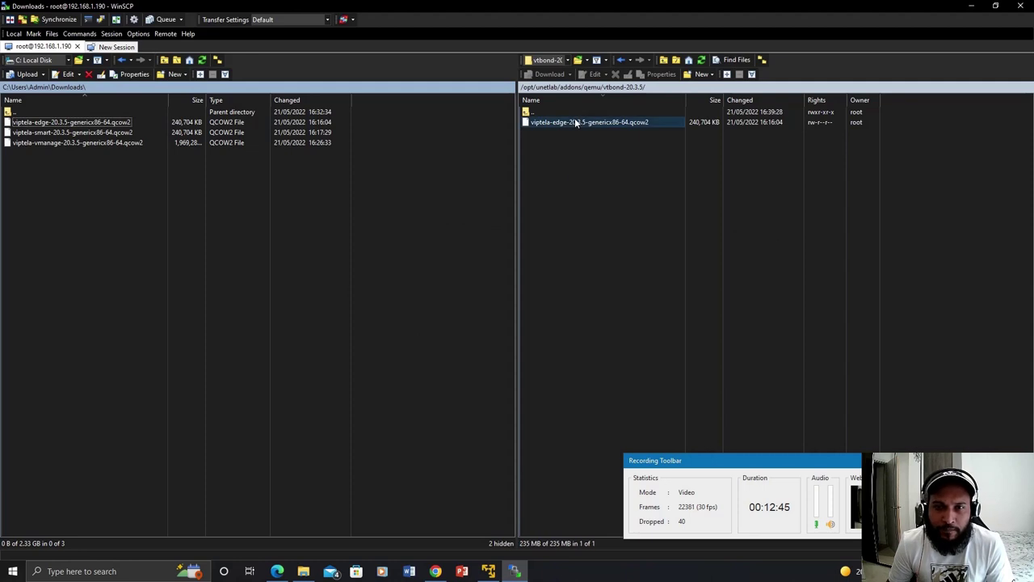
pyautogui.rightClick(574, 121)
pyautogui.click(611, 197)
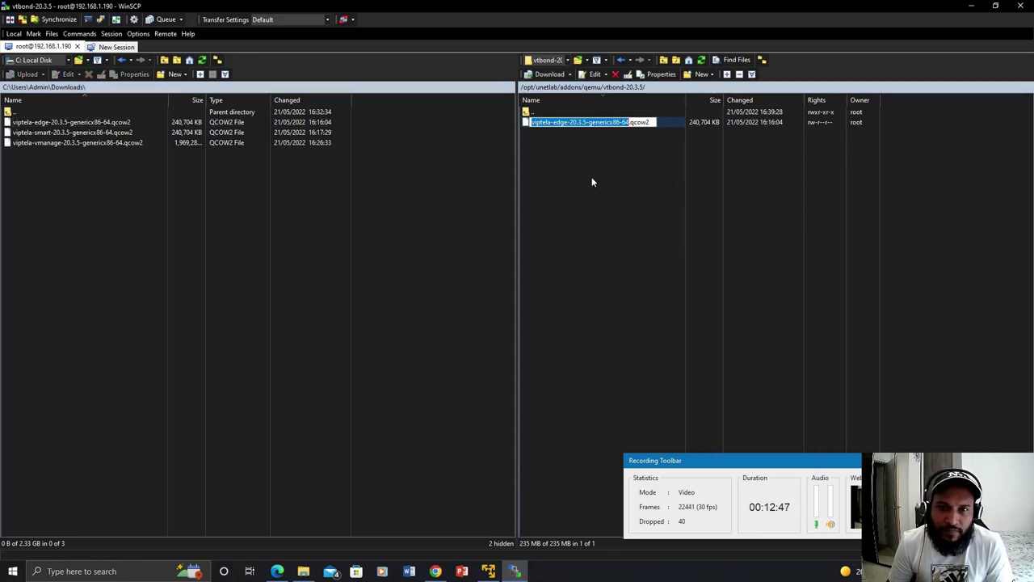
pyautogui.write('hda')
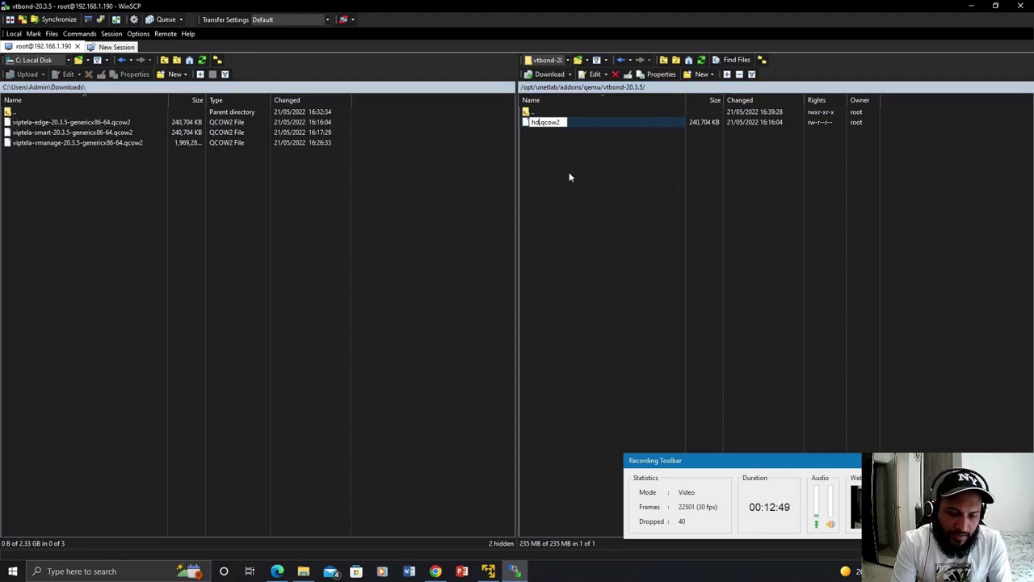
pyautogui.click(612, 256)
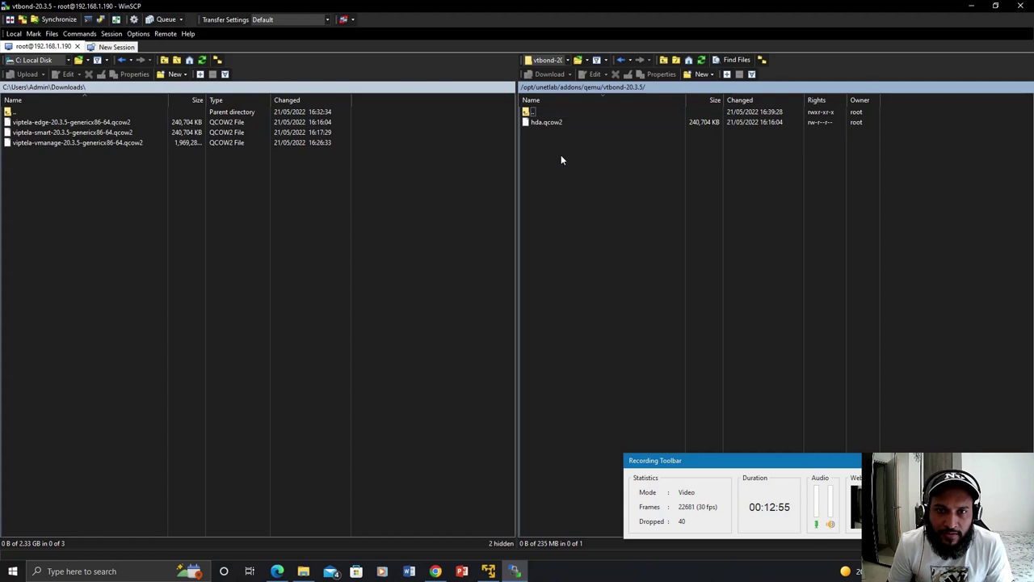
pyautogui.doubleClick(526, 113)
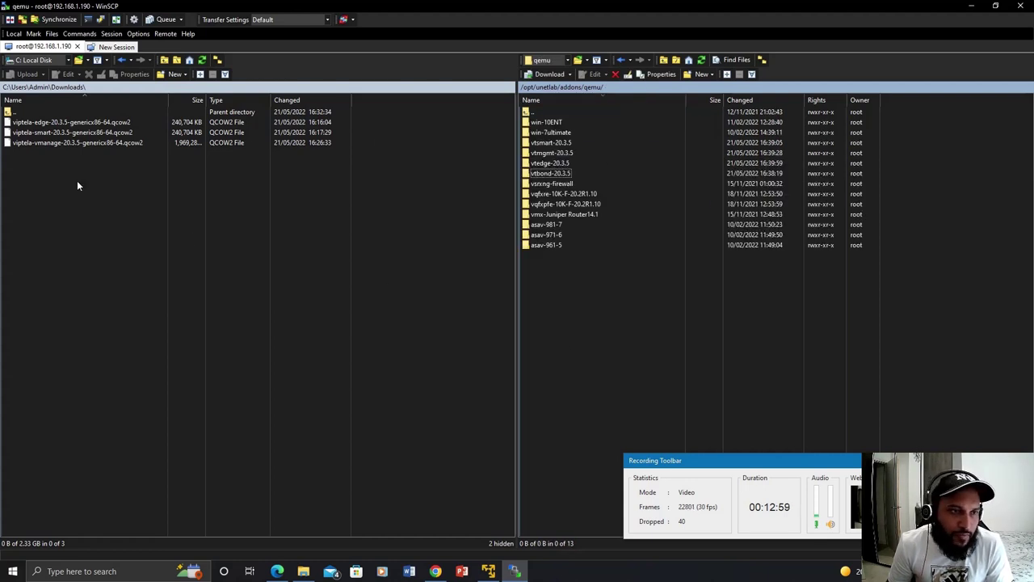
# Upload the local viptela-smart image into the server's vtsmart-20.3.5 folder.
pyautogui.doubleClick(51, 134)
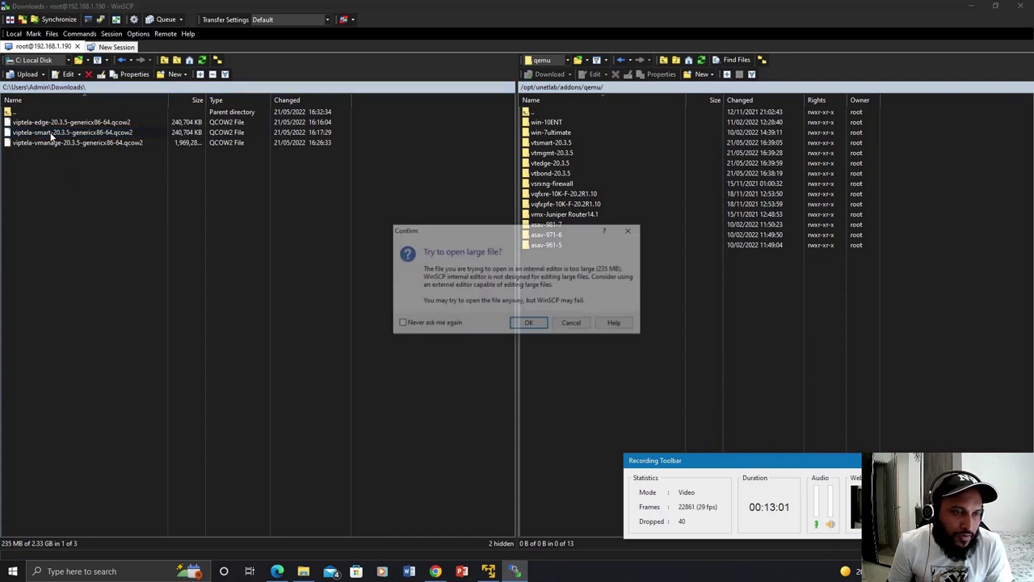
pyautogui.click(631, 229)
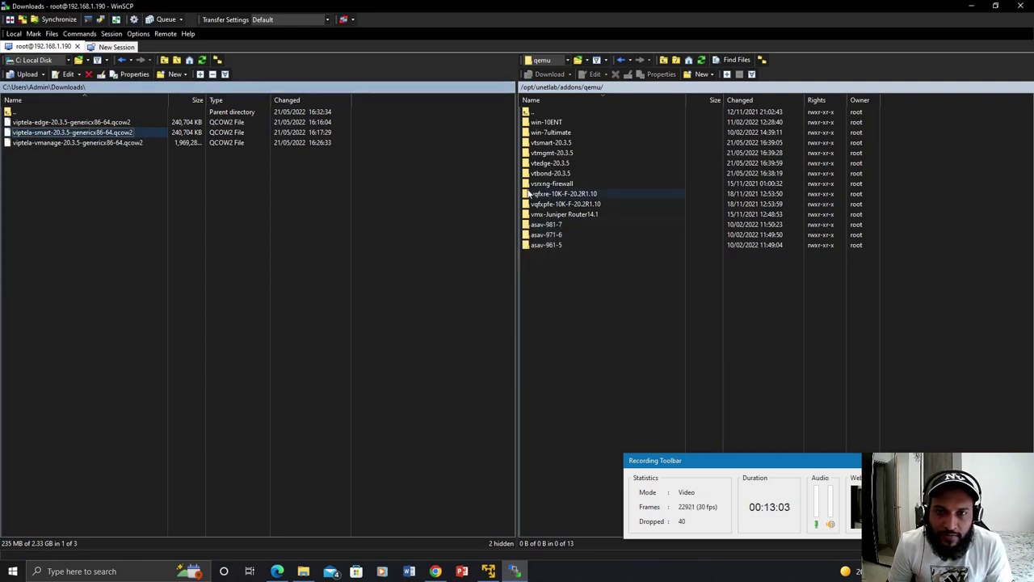
pyautogui.doubleClick(557, 142)
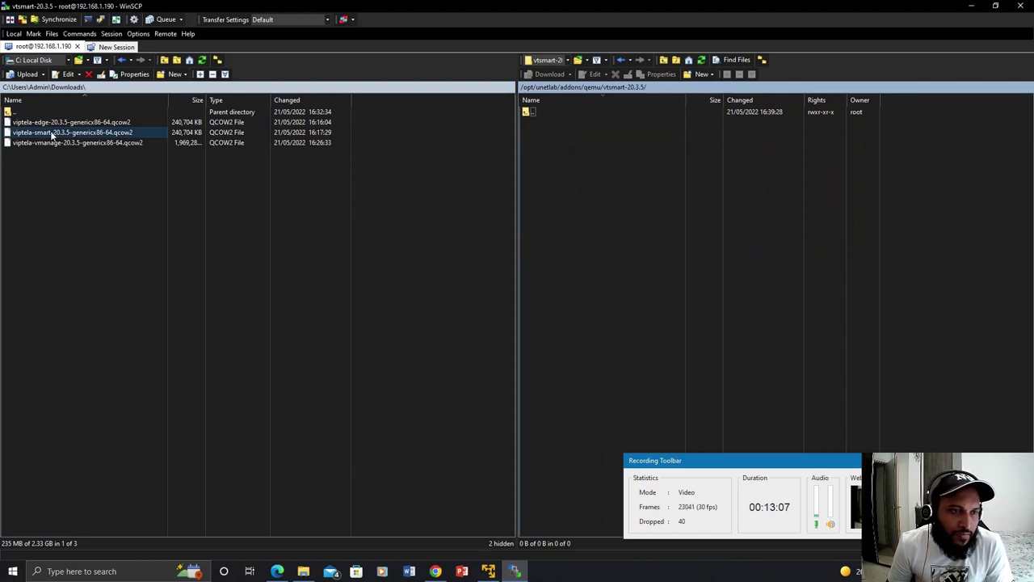
pyautogui.moveTo(52, 136); pyautogui.dragTo(628, 201)
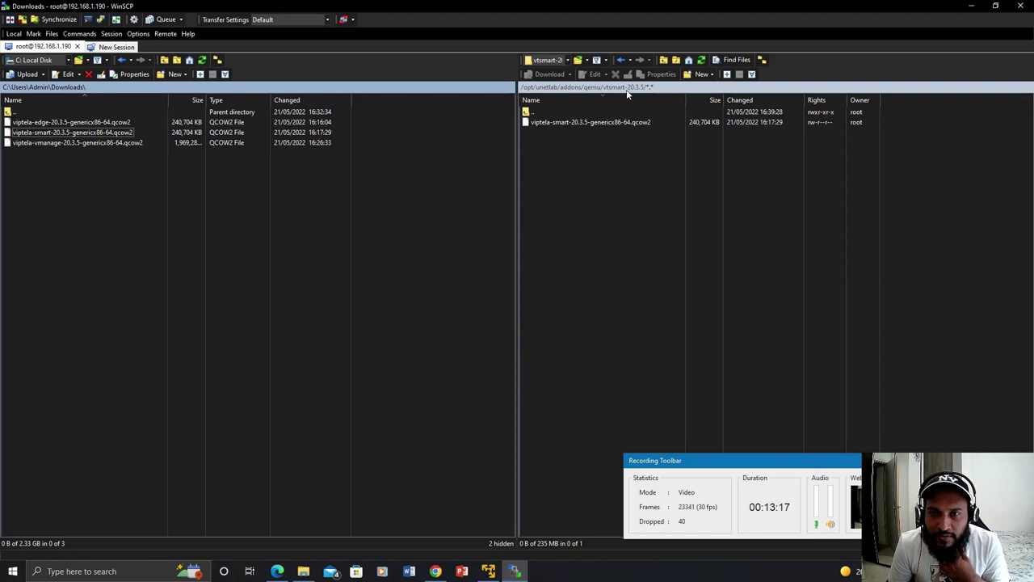
# Rename the uploaded viptela-smart image to hda.qcow2 and go back up to the qemu folder.
pyautogui.click(575, 122)
pyautogui.rightClick(575, 122)
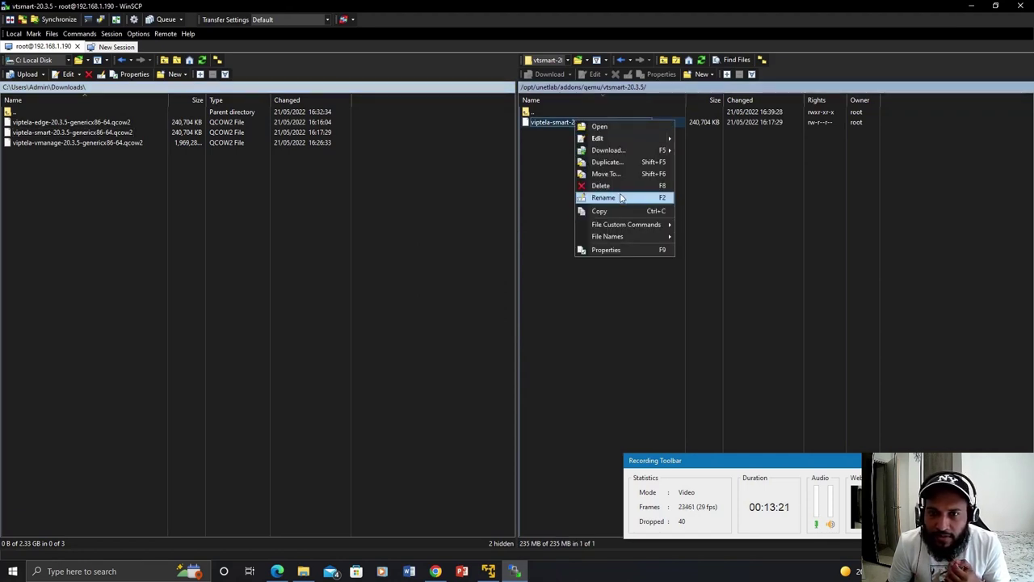
pyautogui.click(608, 194)
pyautogui.write('hda.qcow2')
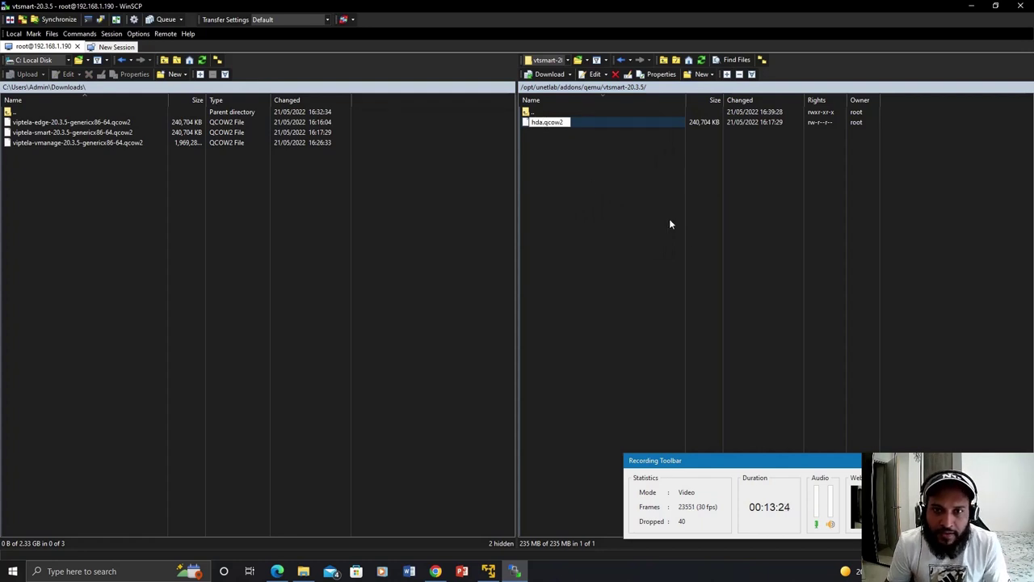
pyautogui.click(602, 242)
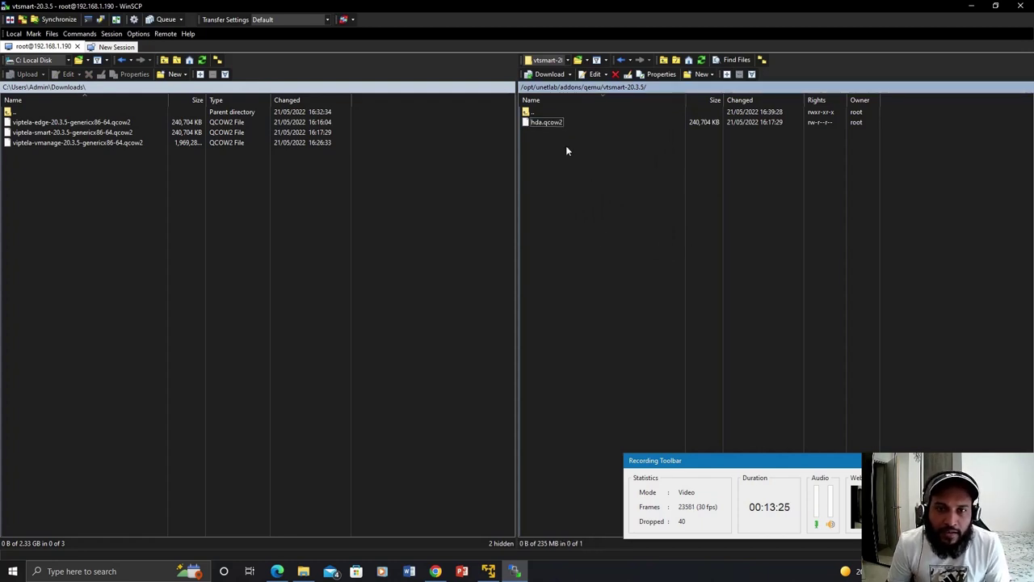
pyautogui.doubleClick(527, 112)
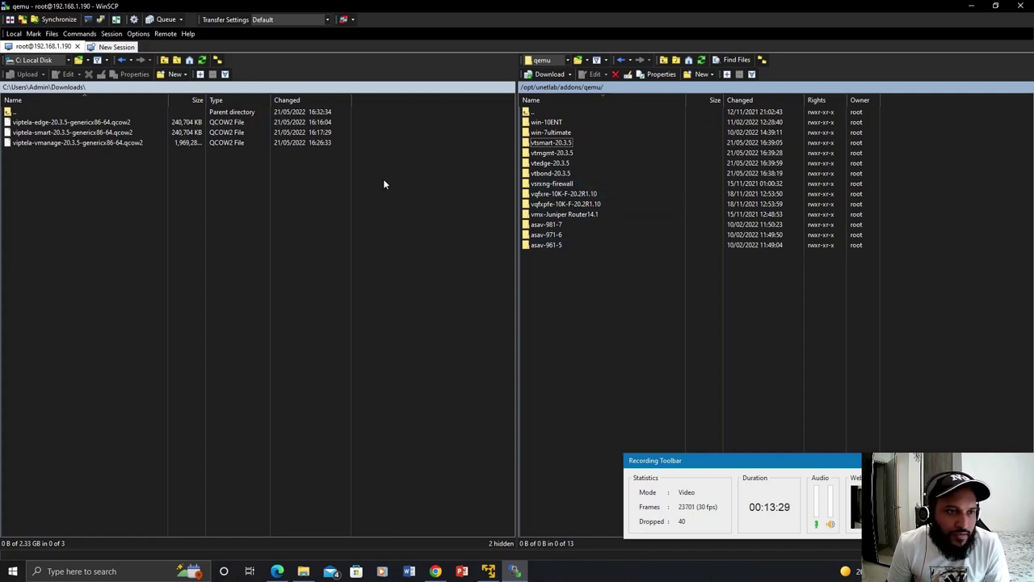
# Upload the local vManage qcow2 image into the vtmgmt-20.3.5 folder with F5.
pyautogui.doubleClick(556, 153)
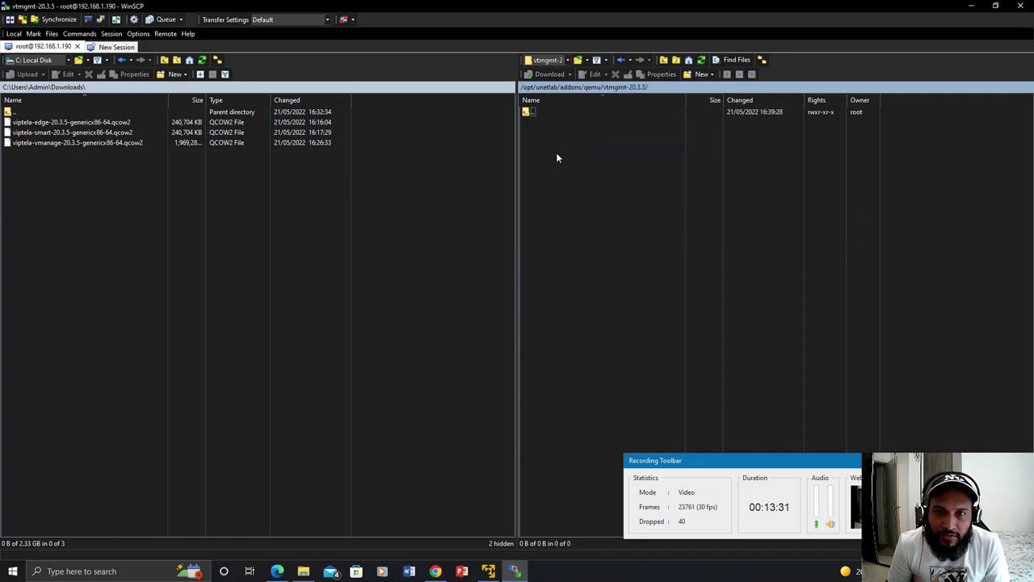
pyautogui.click(45, 143)
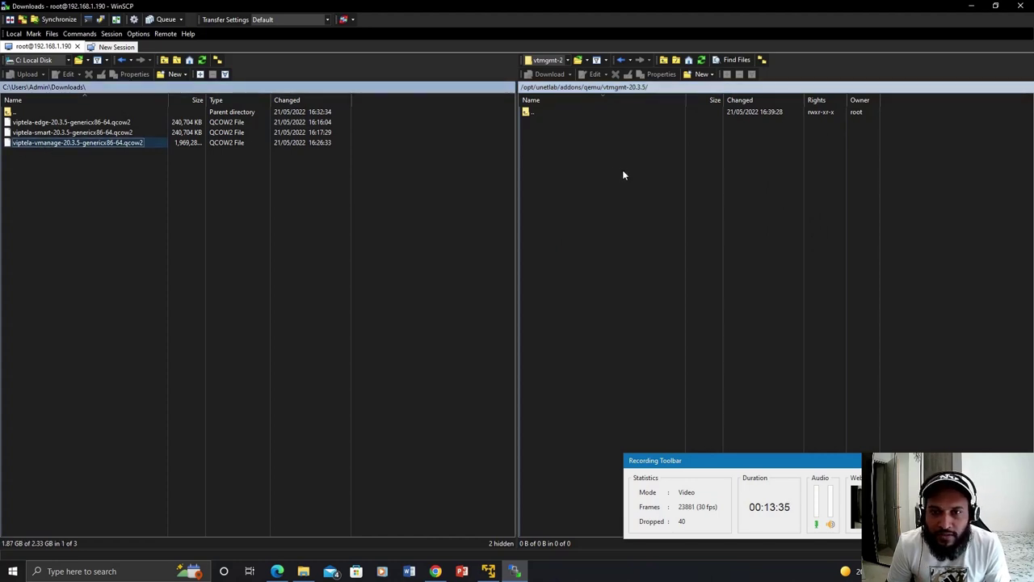
pyautogui.press('F5')
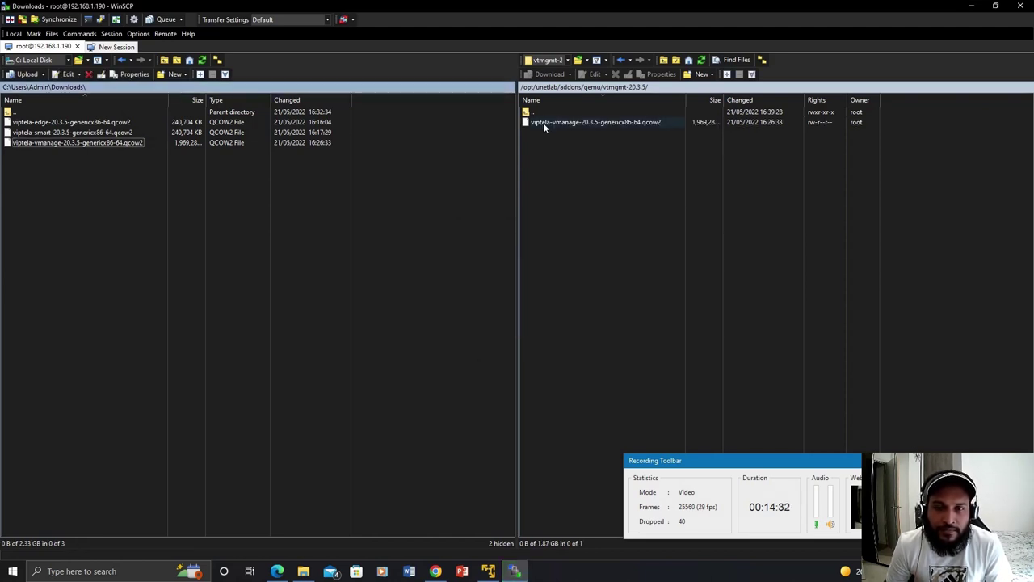
# Rename the uploaded vManage image to hda.qcow2 and return to the qemu folder.
pyautogui.rightClick(558, 123)
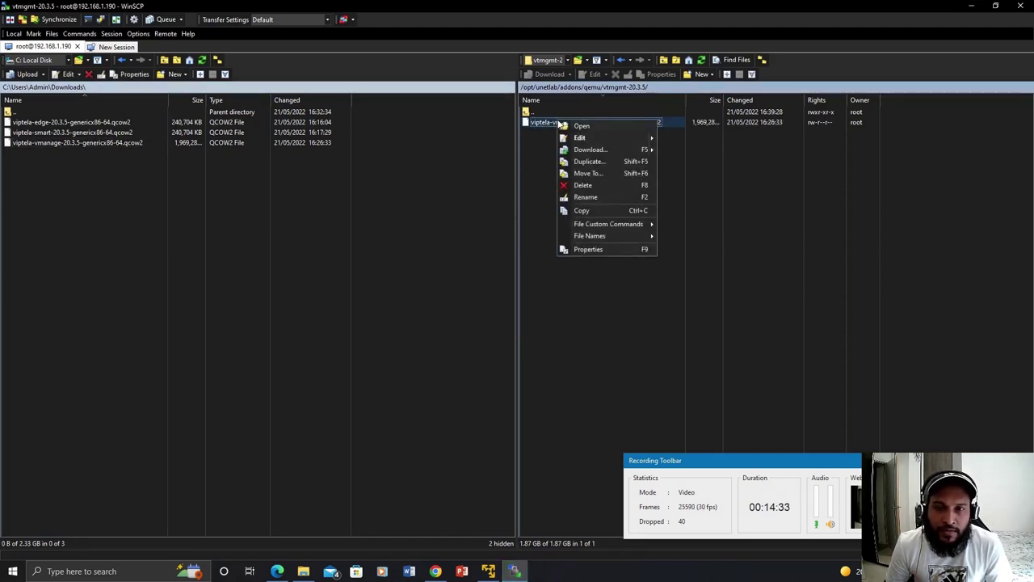
pyautogui.click(587, 198)
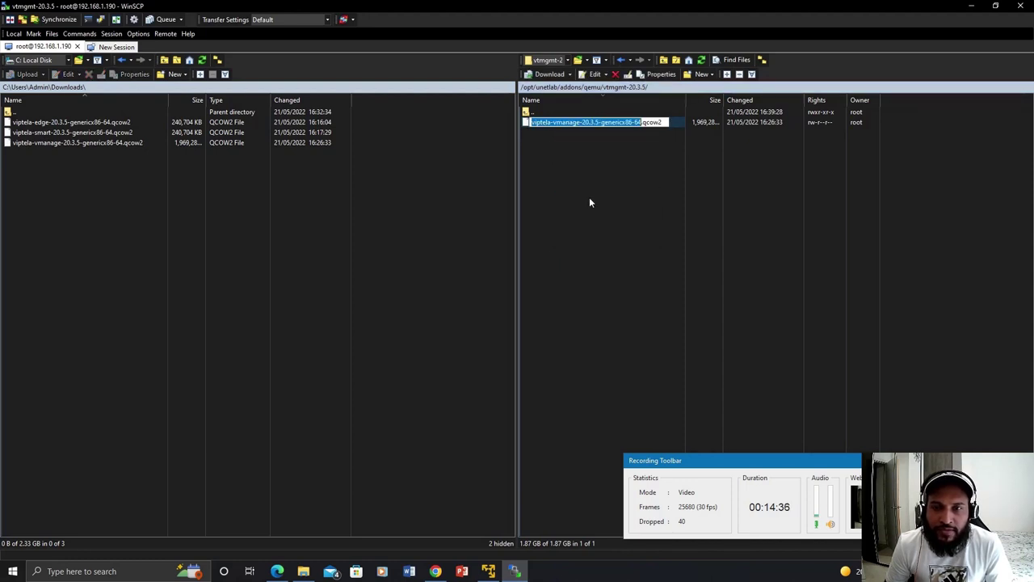
pyautogui.write('hda')
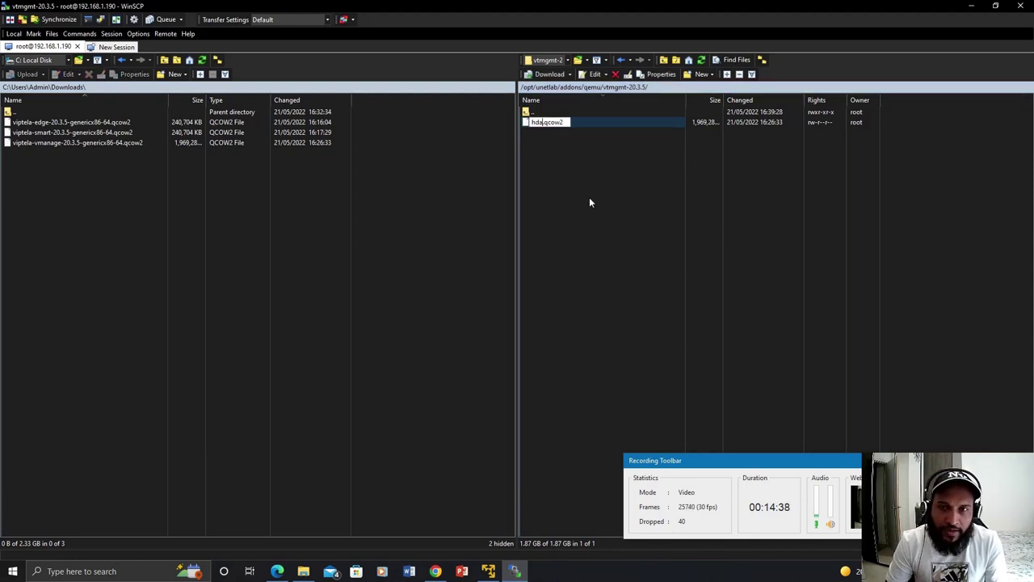
pyautogui.click(647, 299)
pyautogui.doubleClick(535, 112)
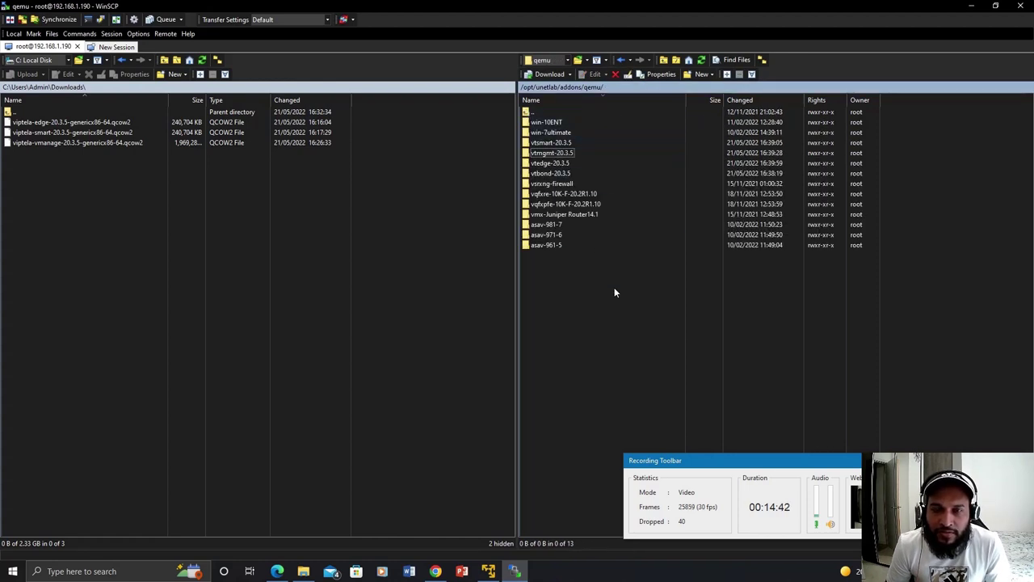
# Check that the vtsmart, vtmgmt, vtedge and vtbond folders each contain hda.qcow2.
pyautogui.doubleClick(555, 143)
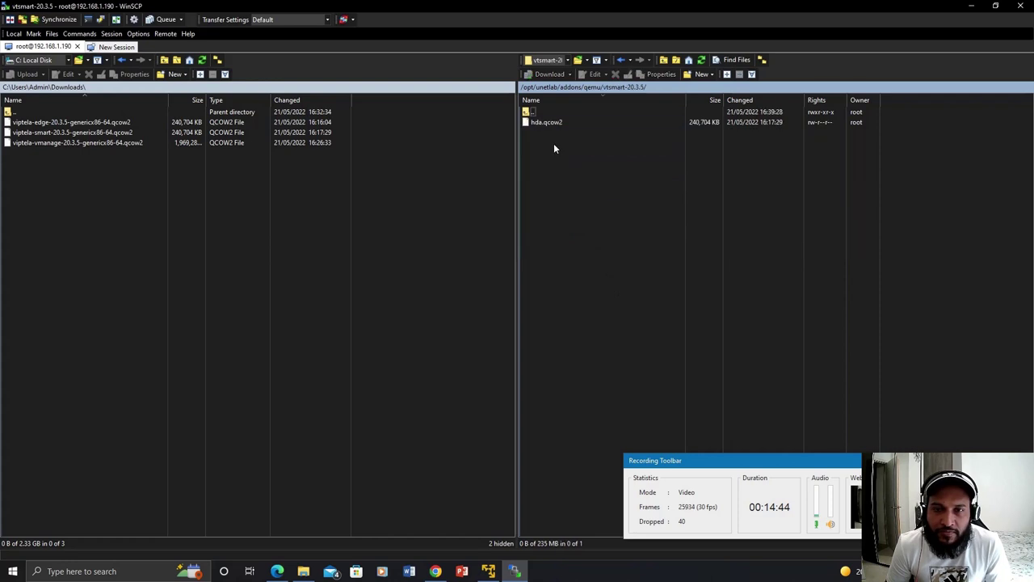
pyautogui.doubleClick(526, 113)
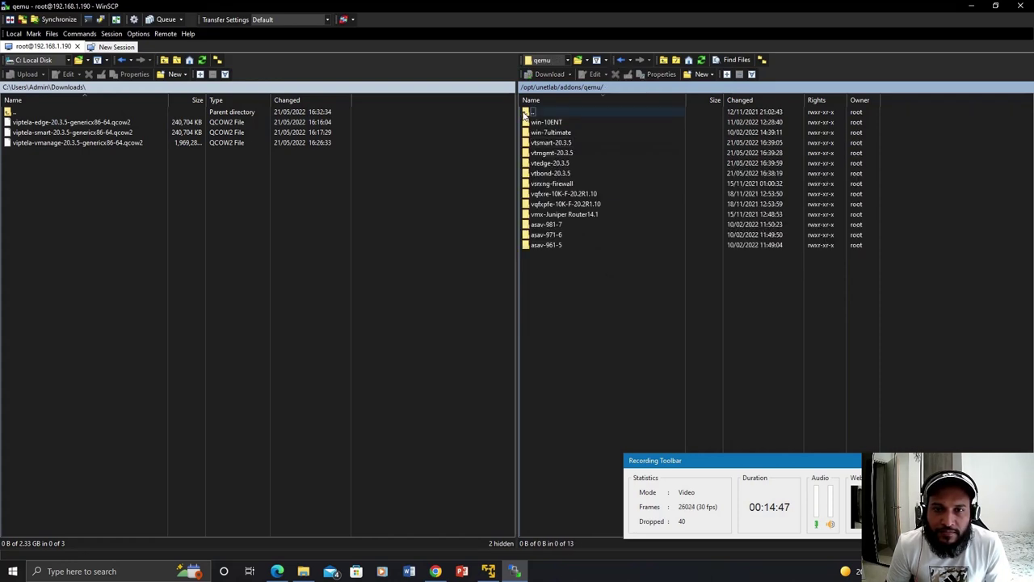
pyautogui.doubleClick(552, 154)
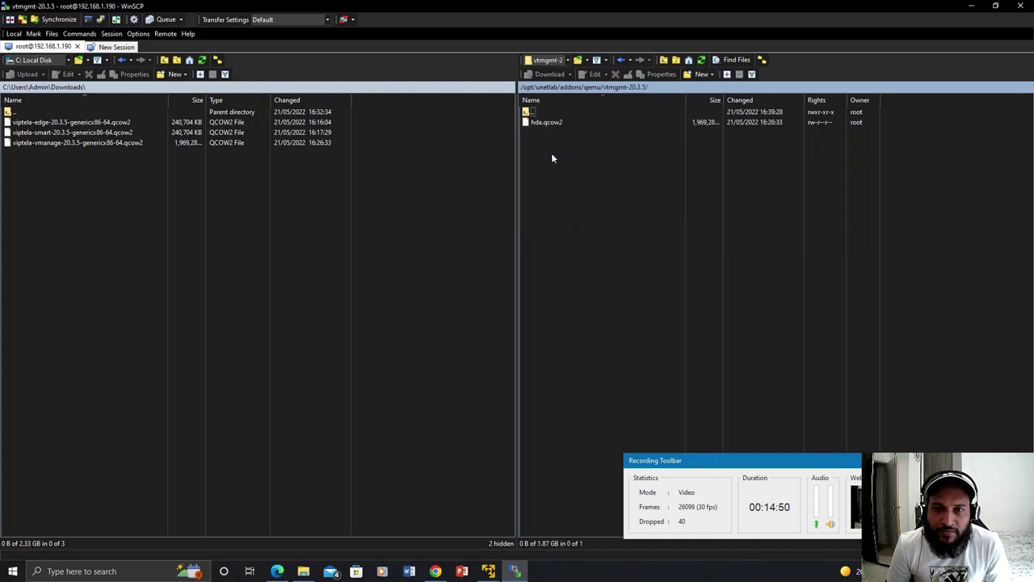
pyautogui.doubleClick(525, 112)
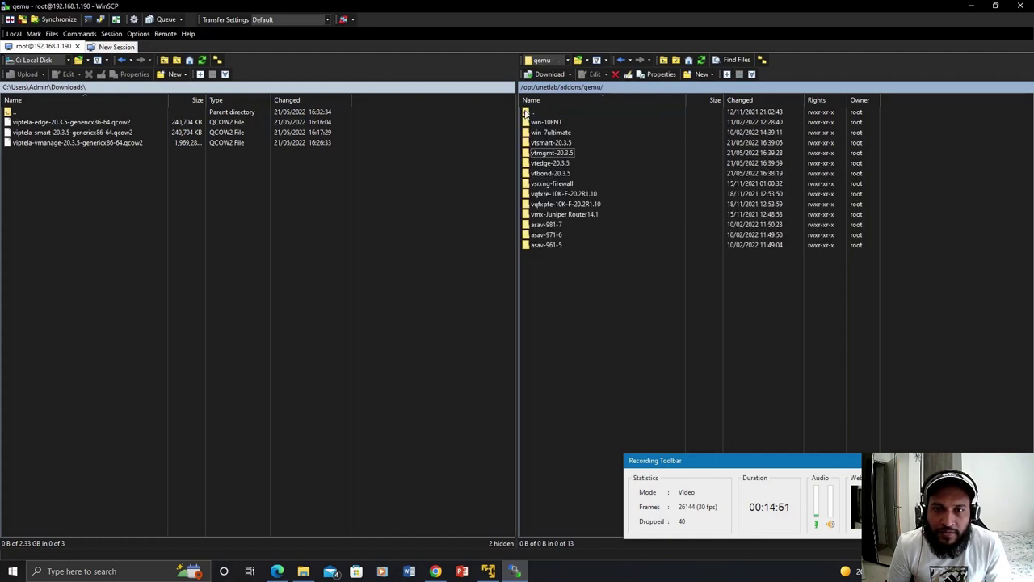
pyautogui.doubleClick(550, 163)
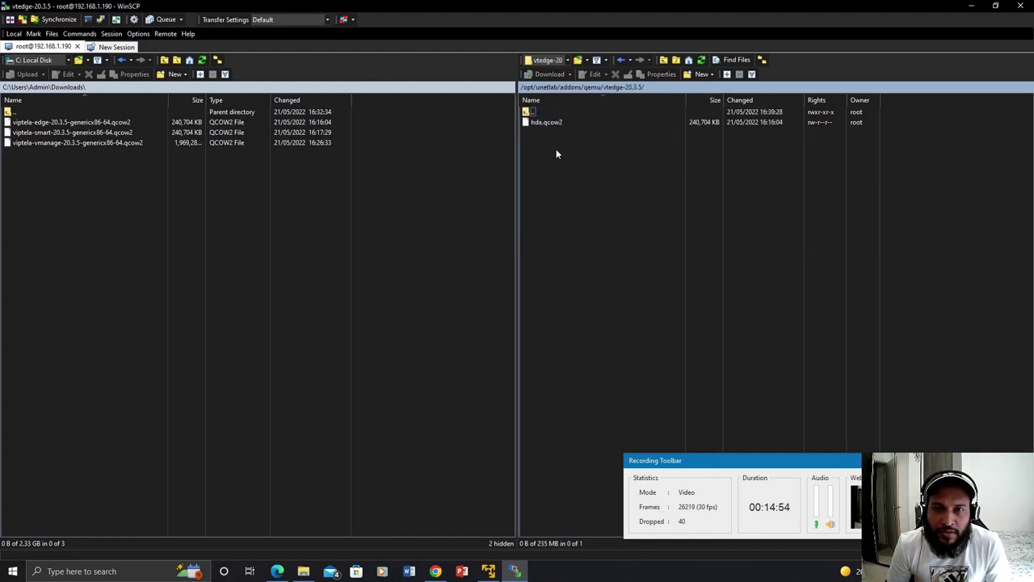
pyautogui.doubleClick(525, 112)
pyautogui.doubleClick(554, 173)
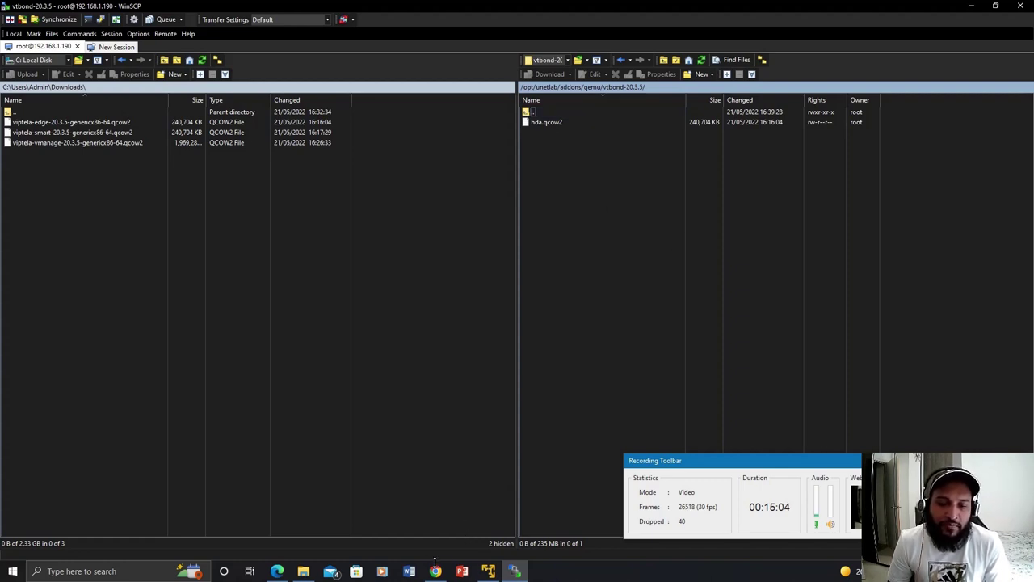
# Switch back to the EVE | Topology tab in Chrome.
pyautogui.moveTo(436, 572)
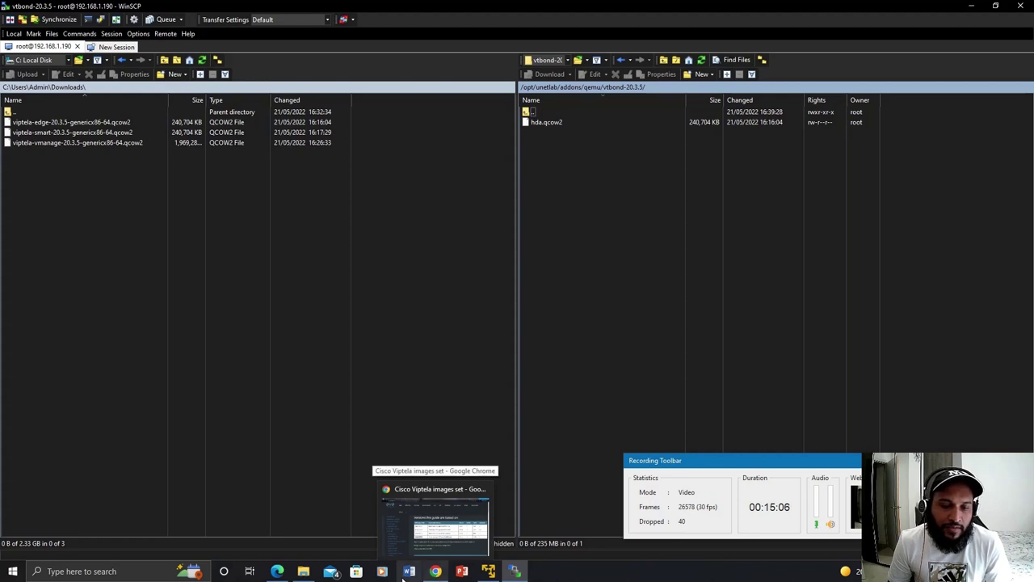
pyautogui.moveTo(277, 572)
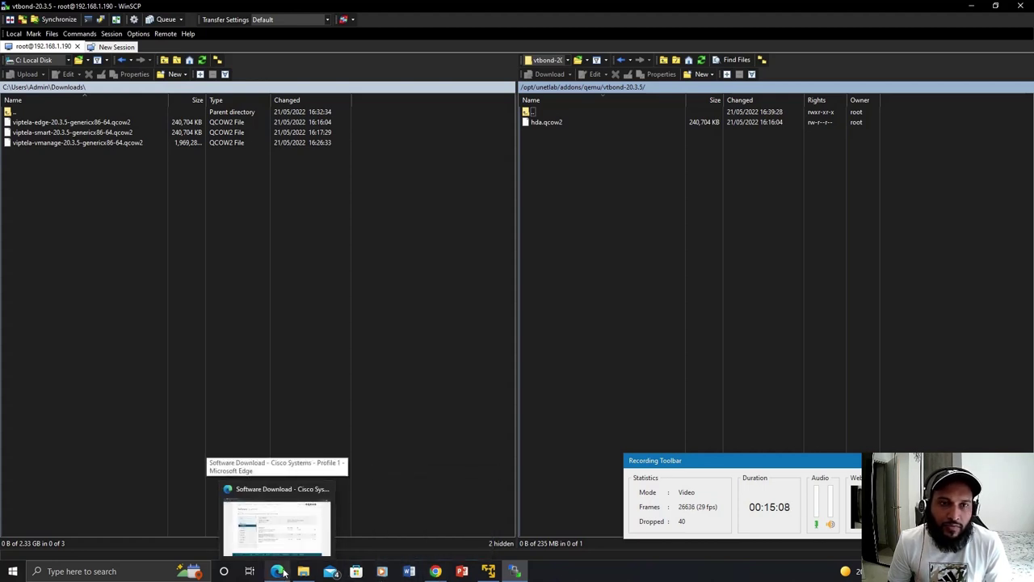
pyautogui.click(436, 571)
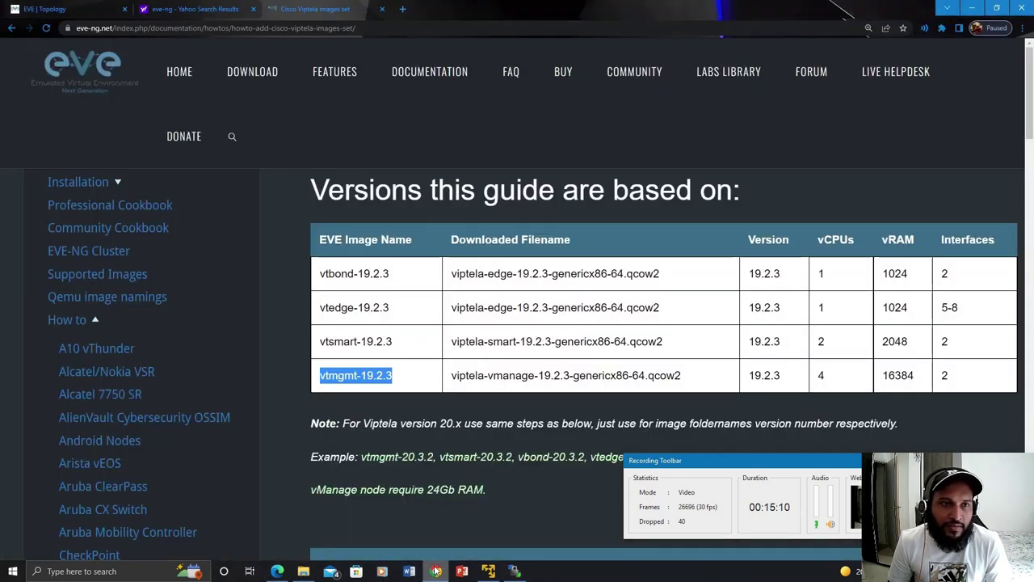
pyautogui.click(67, 7)
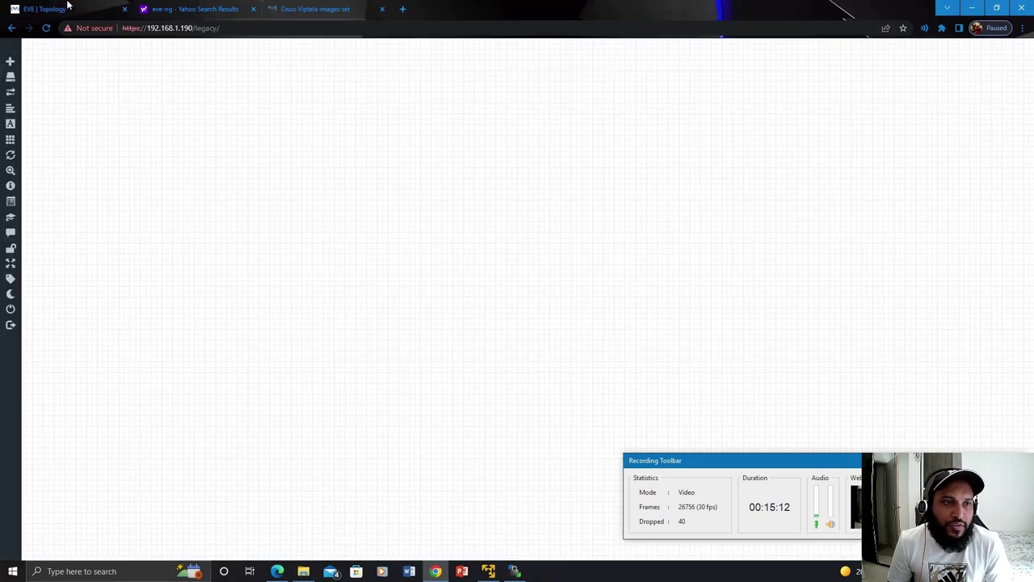
# Reload the topology and add a node from the Viptela vEdge template with the vtedge-20.3.5 image.
pyautogui.click(46, 29)
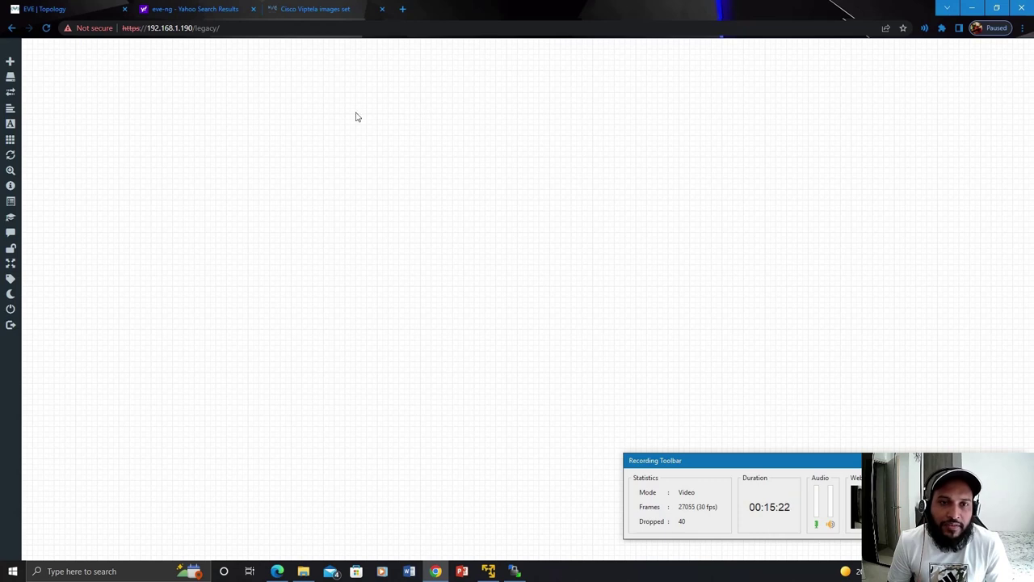
pyautogui.rightClick(295, 84)
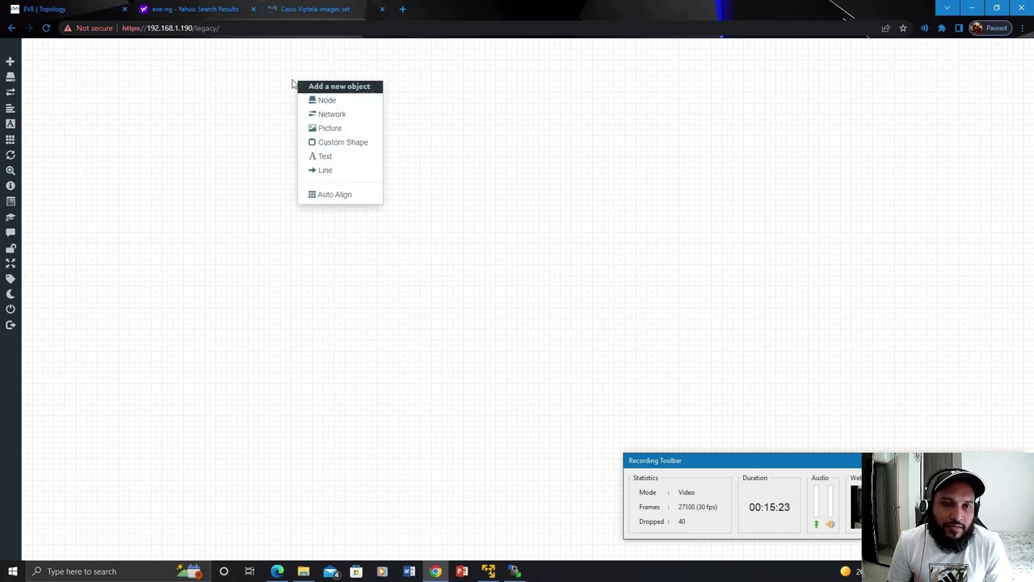
pyautogui.click(334, 102)
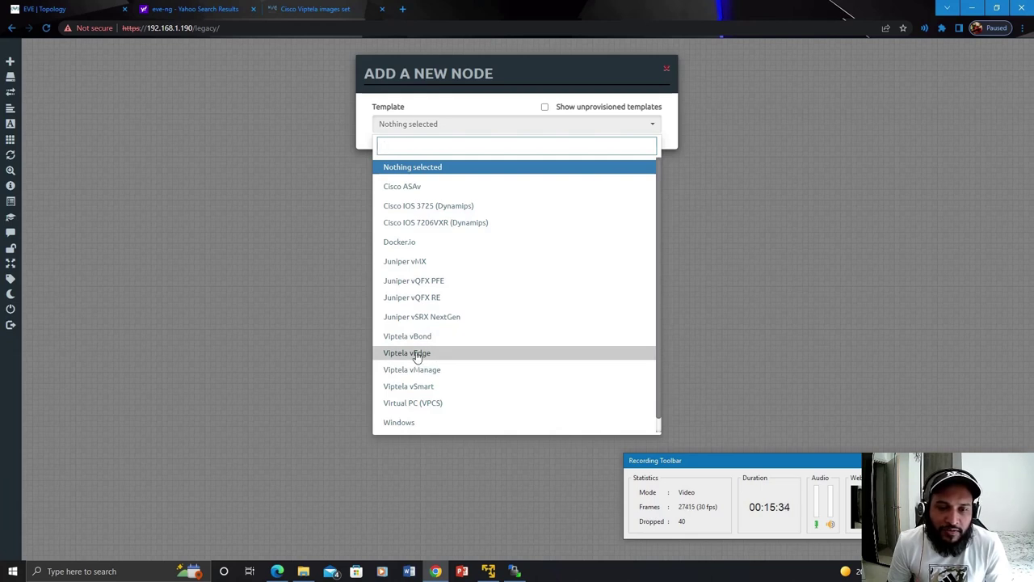
pyautogui.click(418, 357)
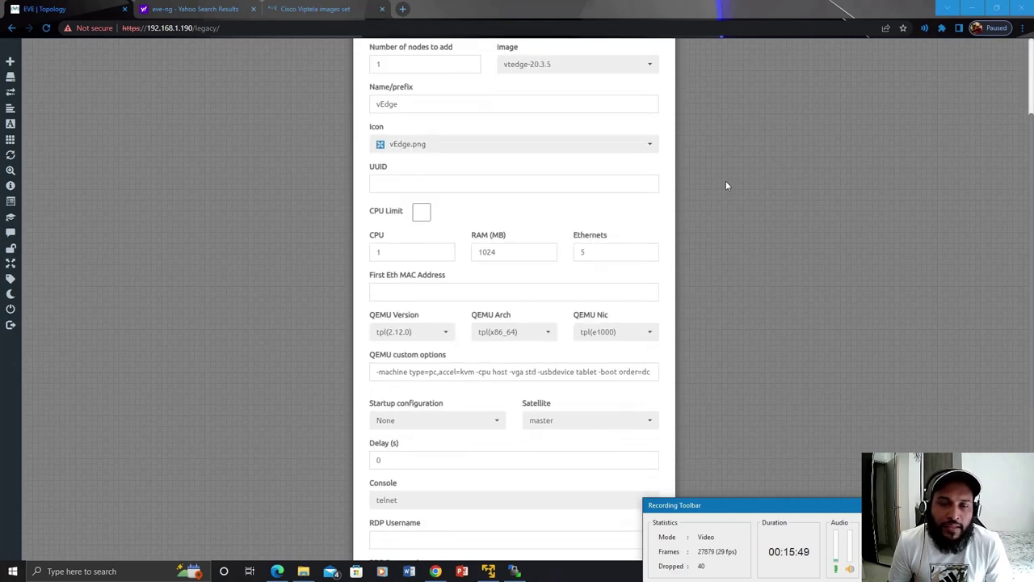
pyautogui.scroll(3, 726, 186)
pyautogui.scroll(-2, 823, 233)
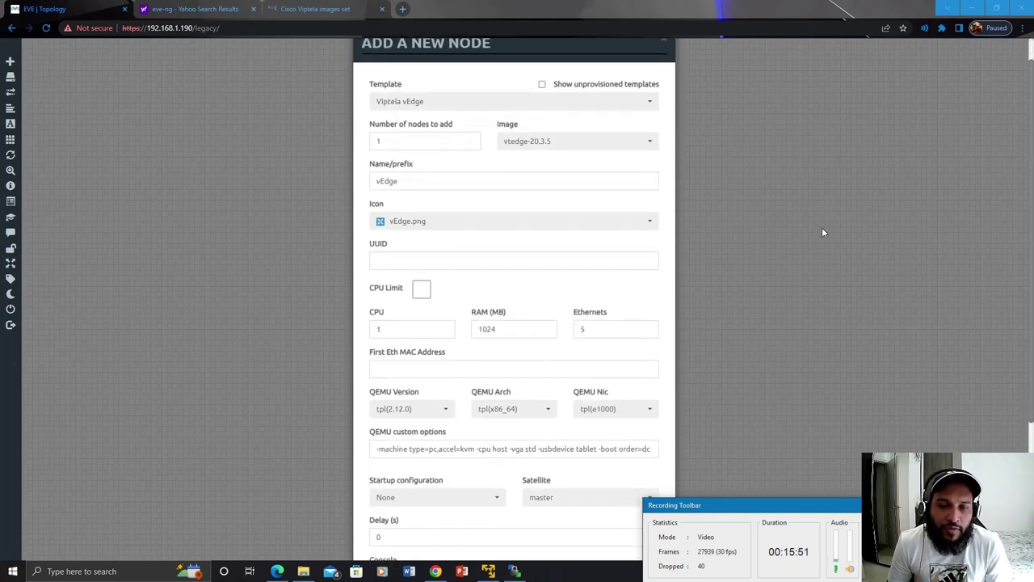
pyautogui.scroll(-1, 822, 233)
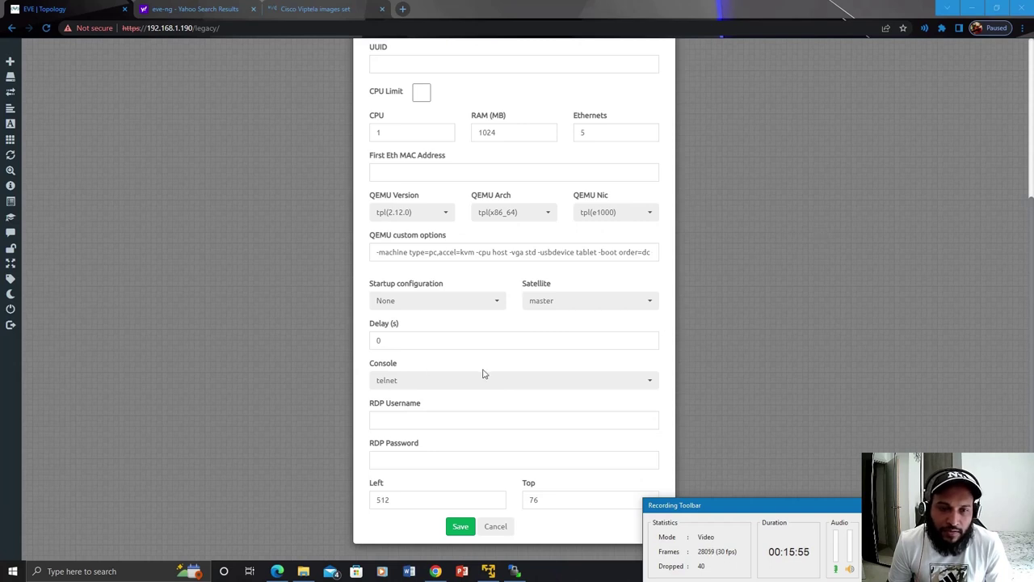
pyautogui.scroll(2, 751, 362)
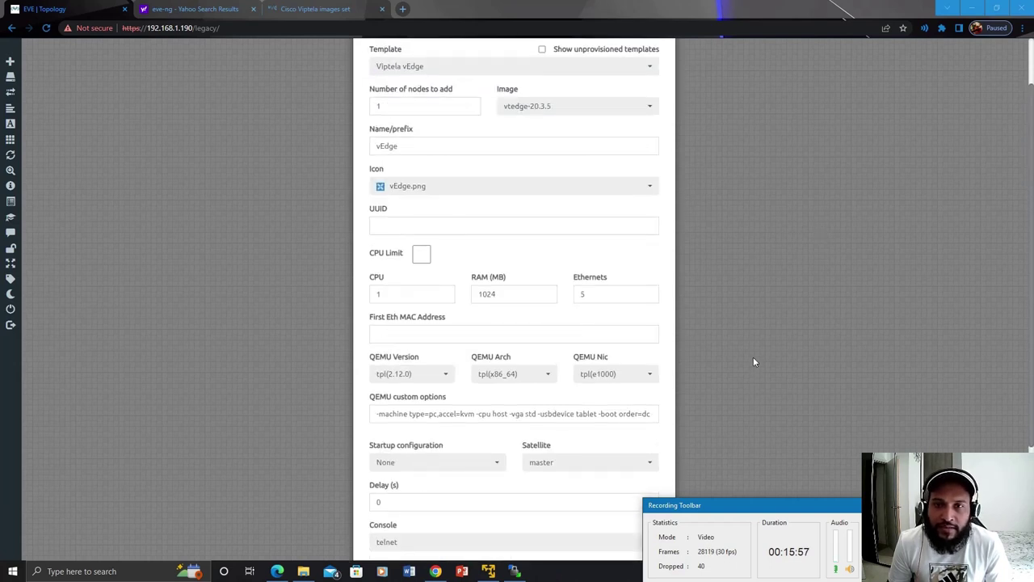
pyautogui.scroll(-2, 753, 362)
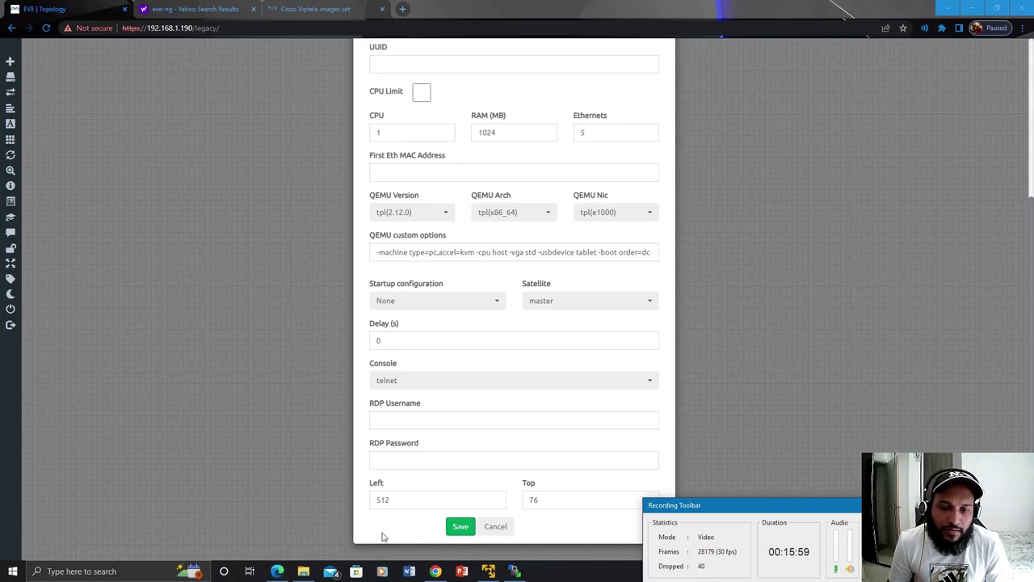
pyautogui.click(458, 525)
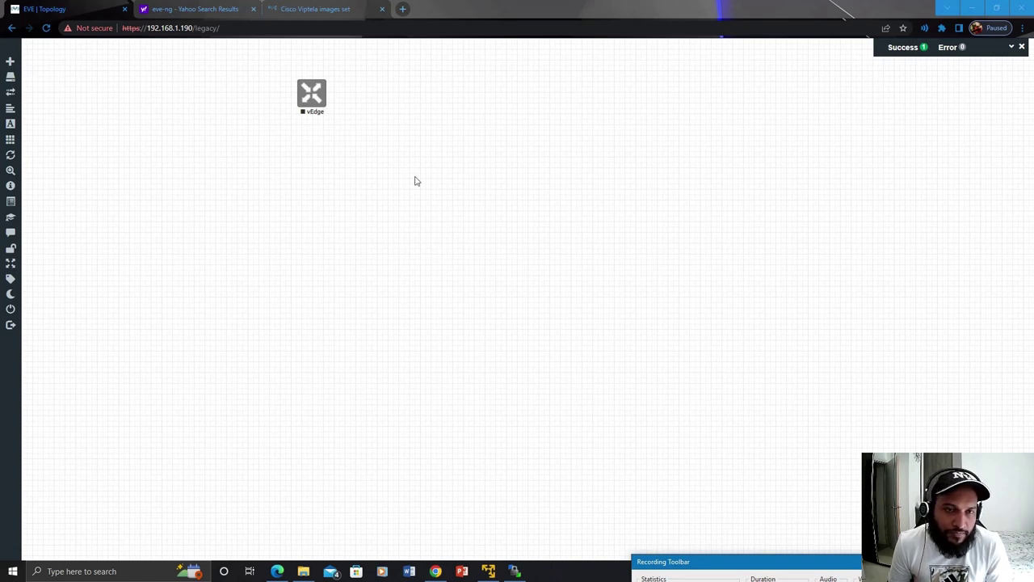
# Add a node from the Viptela vBond template to the topology.
pyautogui.rightClick(239, 134)
pyautogui.click(273, 153)
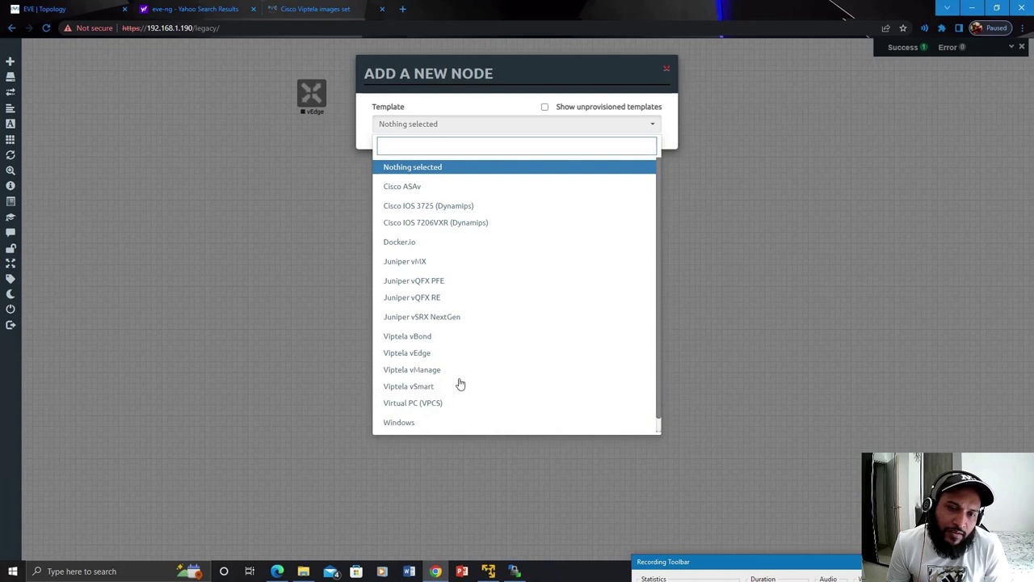
pyautogui.click(420, 337)
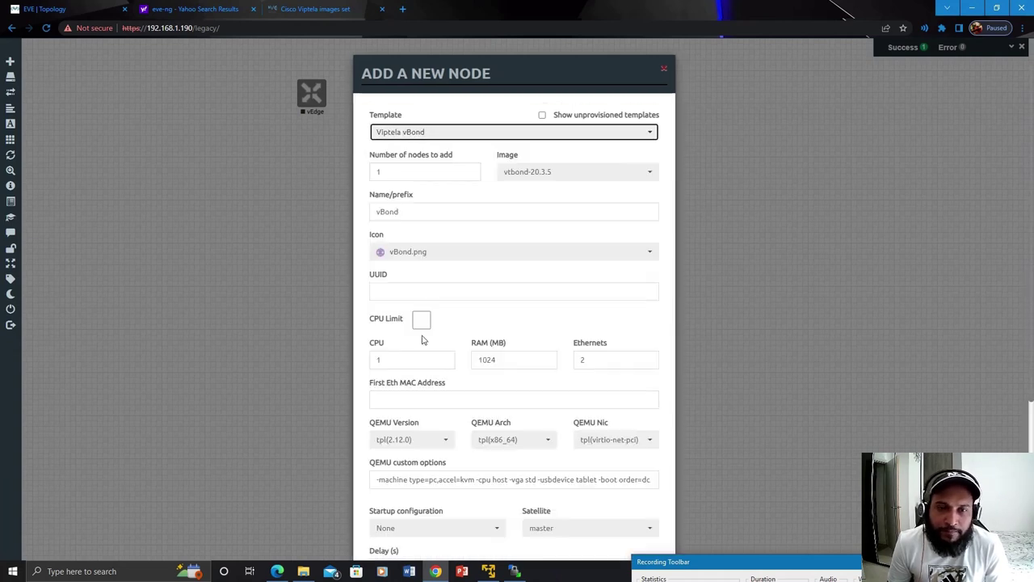
pyautogui.scroll(-3, 585, 296)
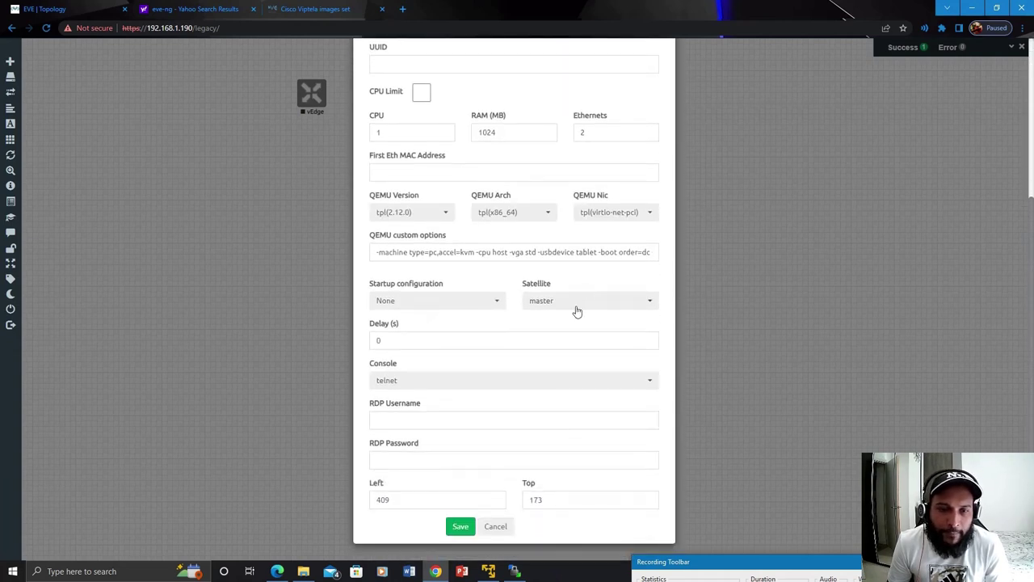
pyautogui.click(460, 527)
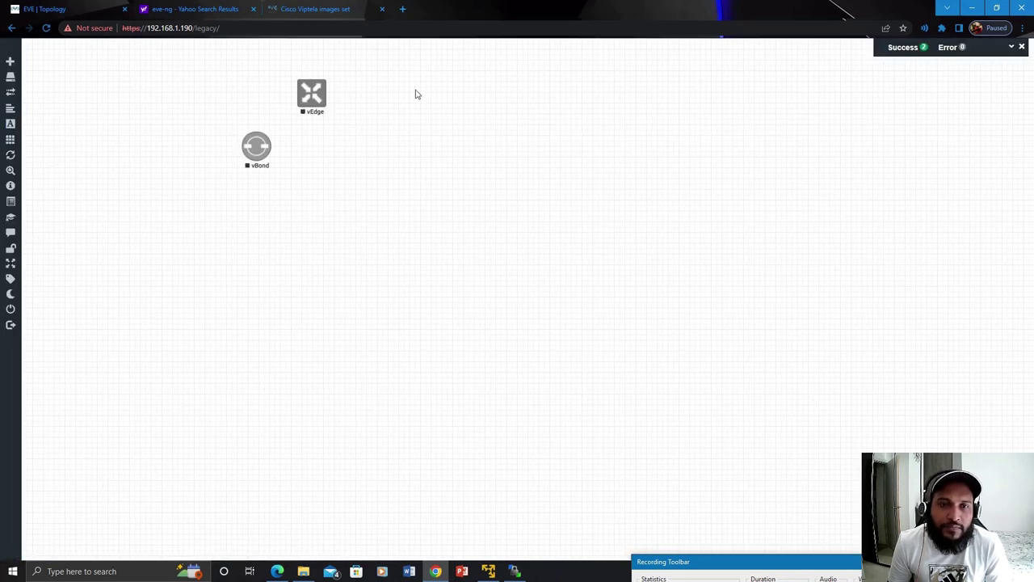
# Add a node from the Viptela vSmart template to the topology.
pyautogui.rightClick(417, 94)
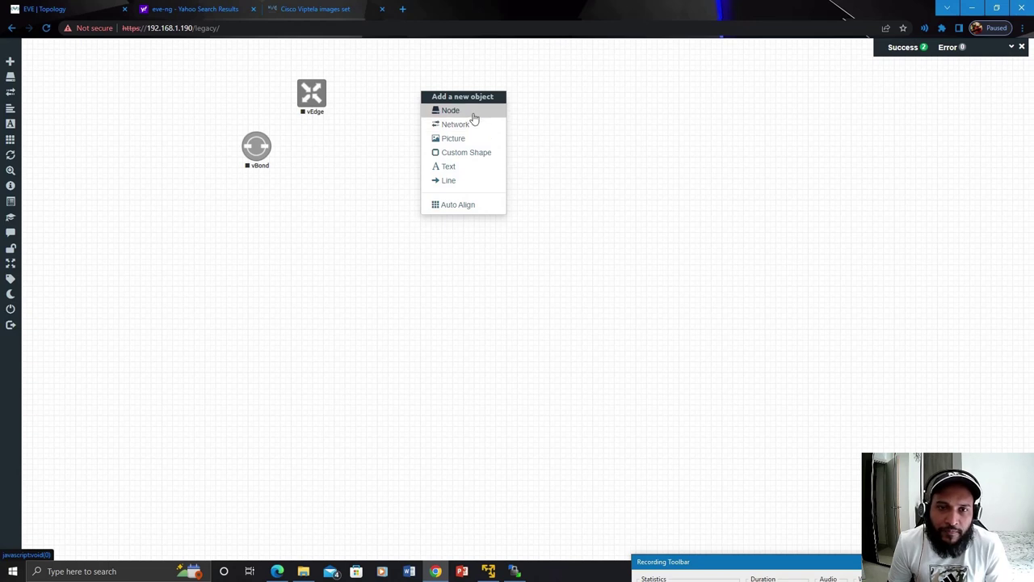
pyautogui.click(474, 112)
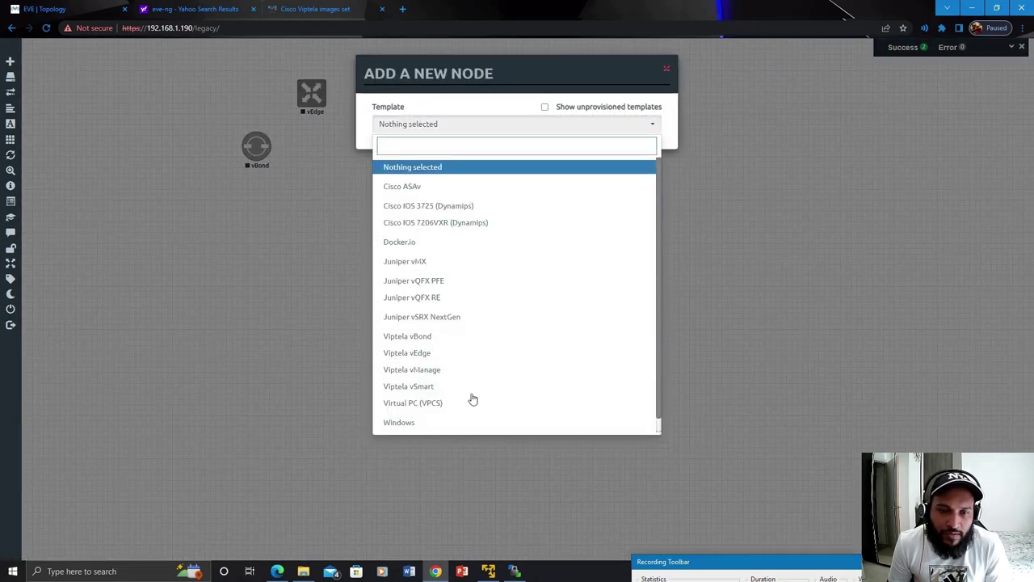
pyautogui.click(416, 386)
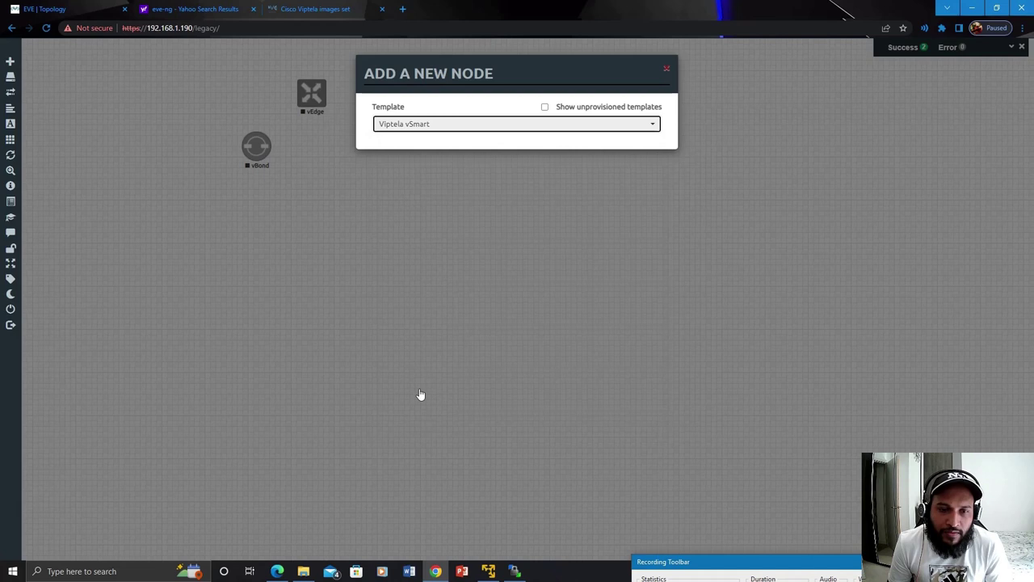
pyautogui.scroll(-3, 598, 308)
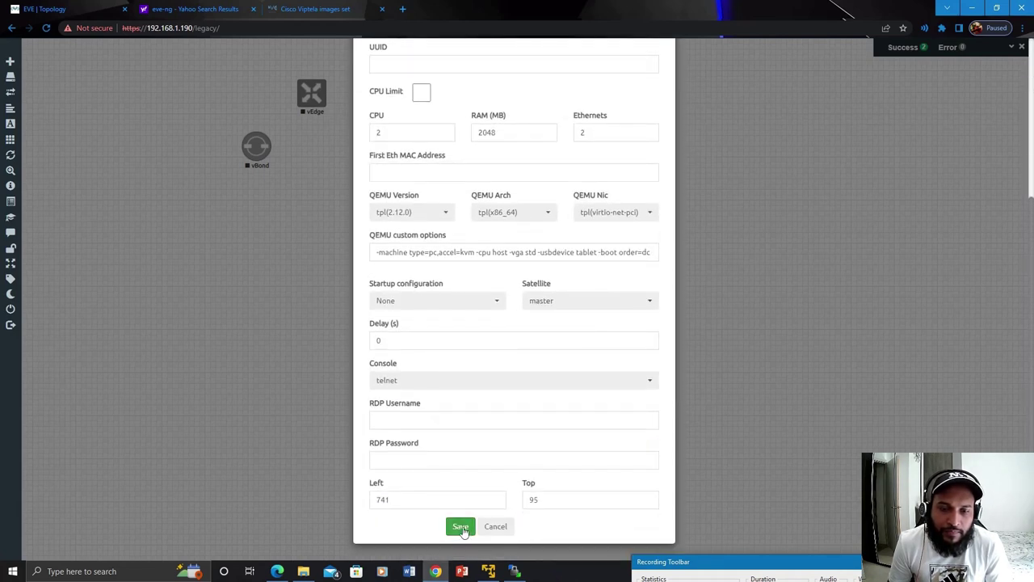
pyautogui.click(461, 526)
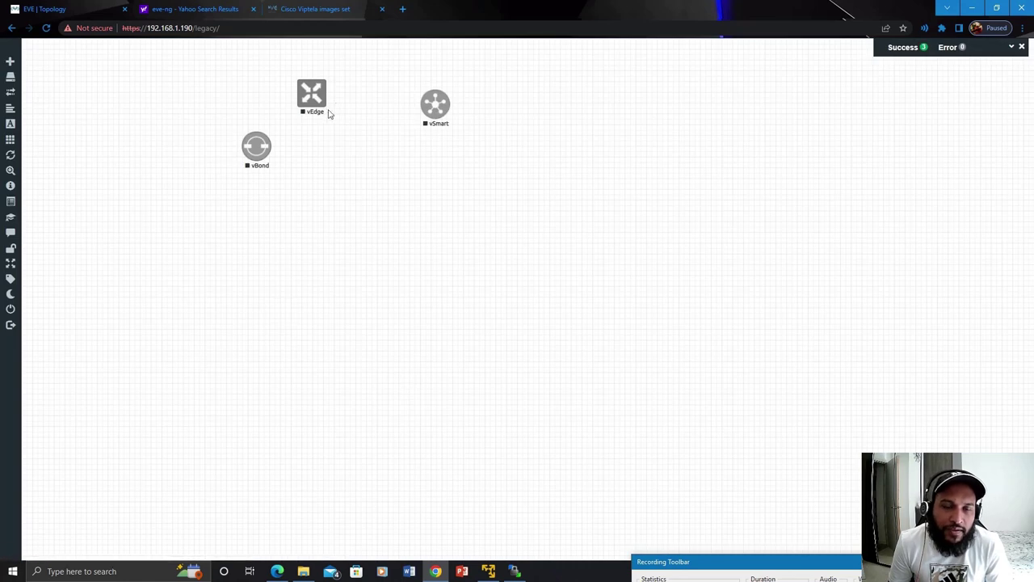
# Add a Viptela vManage node with RAM changed from 16384 to 5000 MB, then select all four nodes.
pyautogui.rightClick(366, 150)
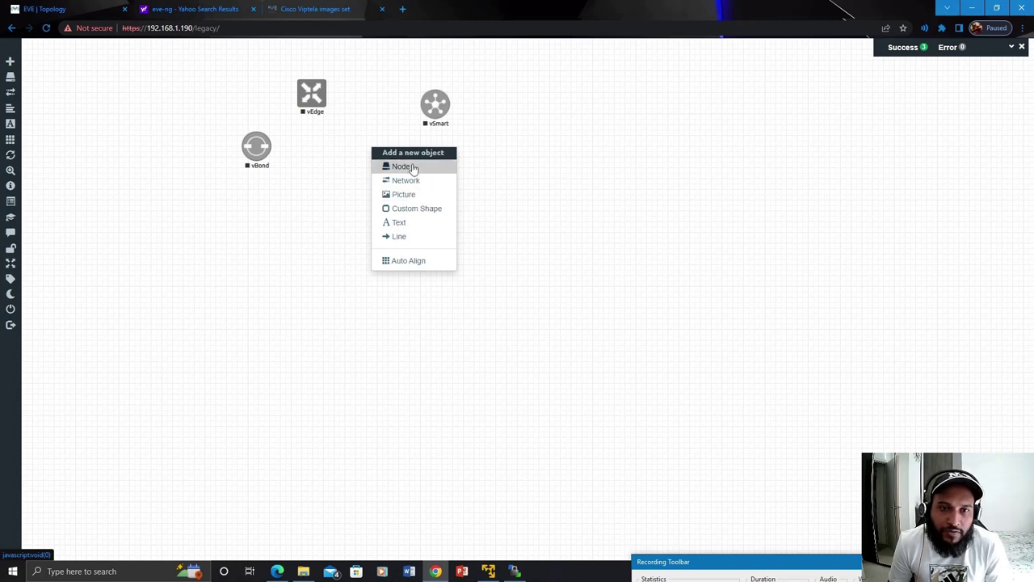
pyautogui.click(410, 168)
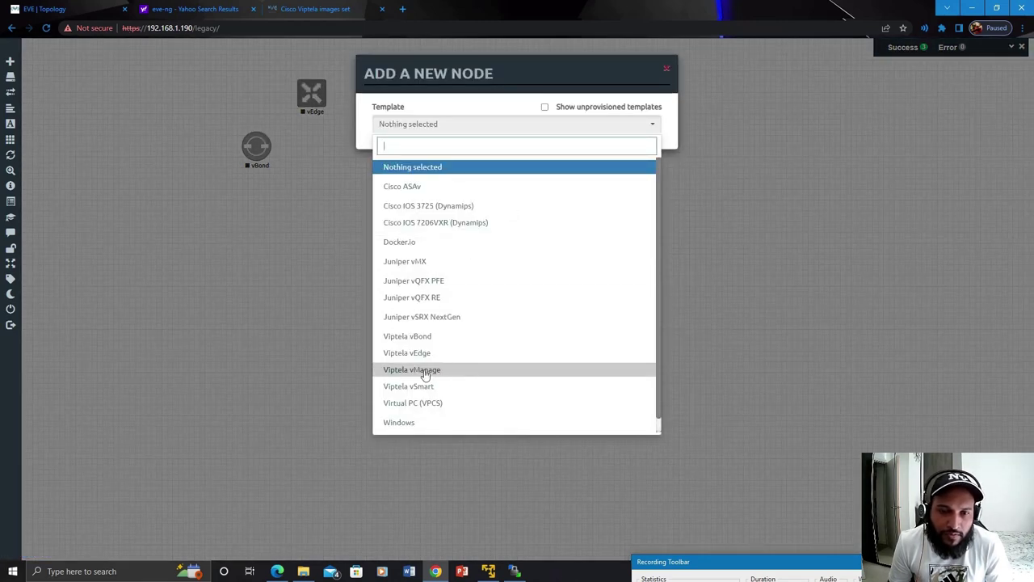
pyautogui.click(425, 373)
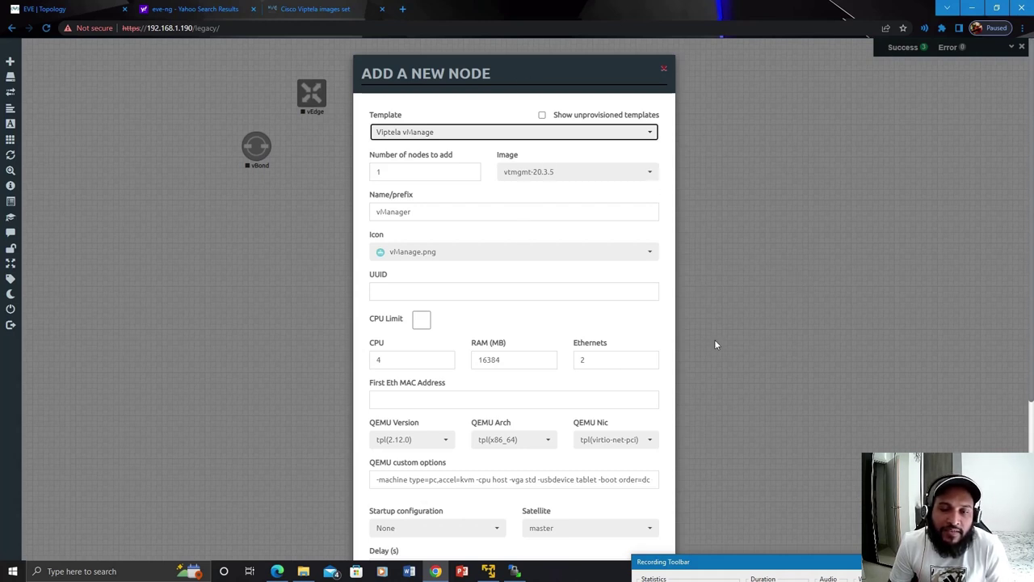
pyautogui.doubleClick(516, 362)
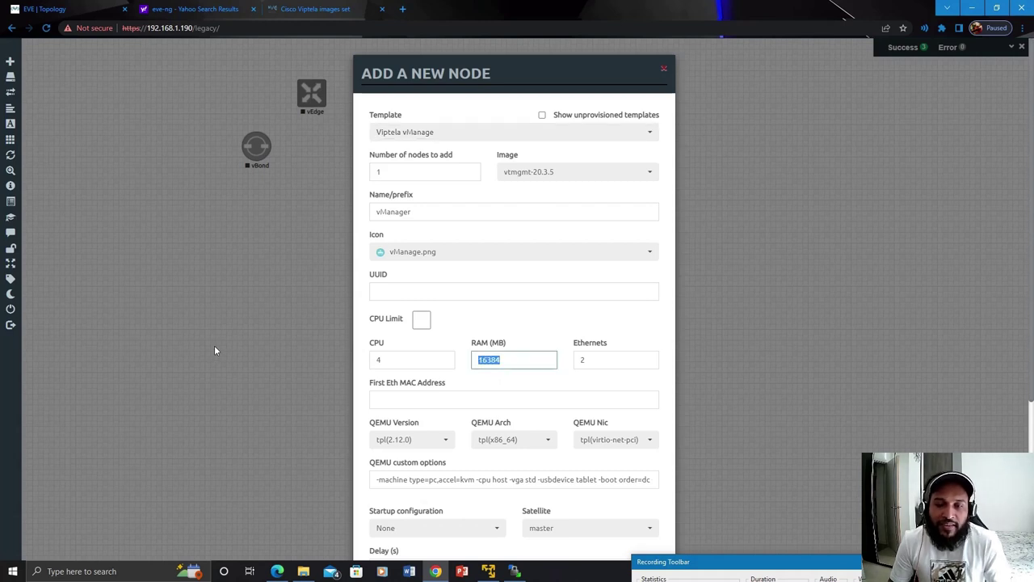
pyautogui.write('5000')
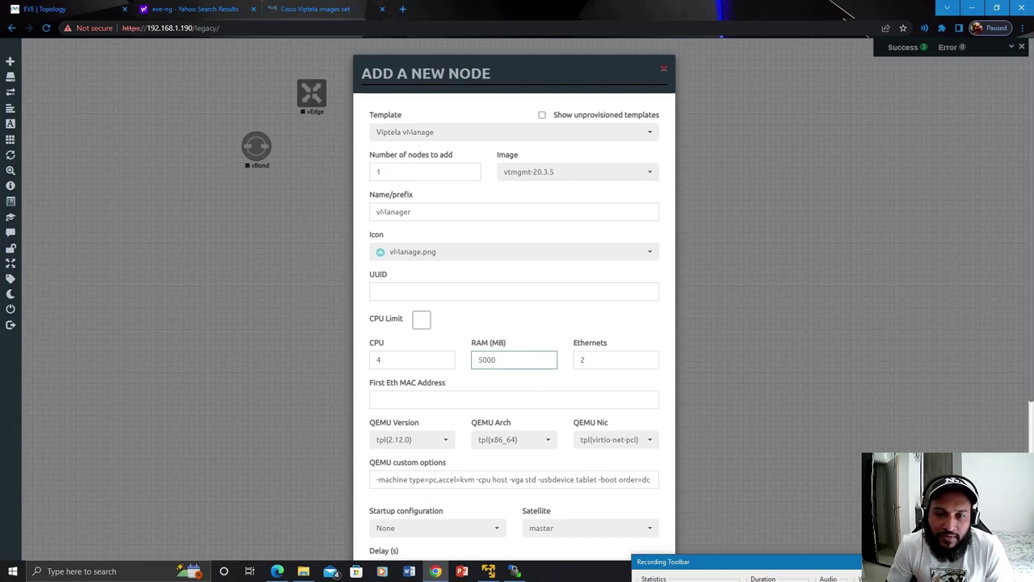
pyautogui.scroll(-3, 828, 350)
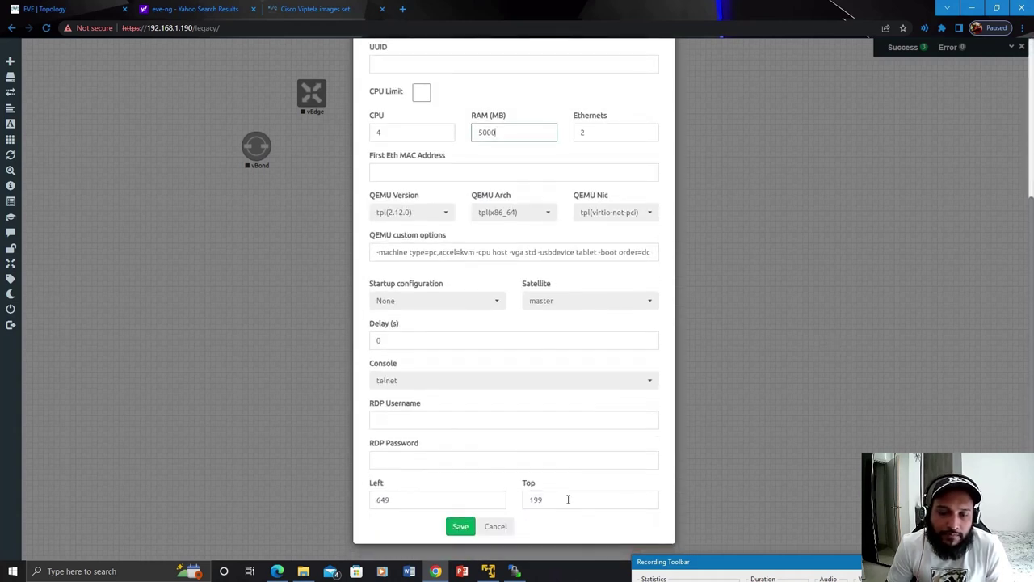
pyautogui.click(460, 526)
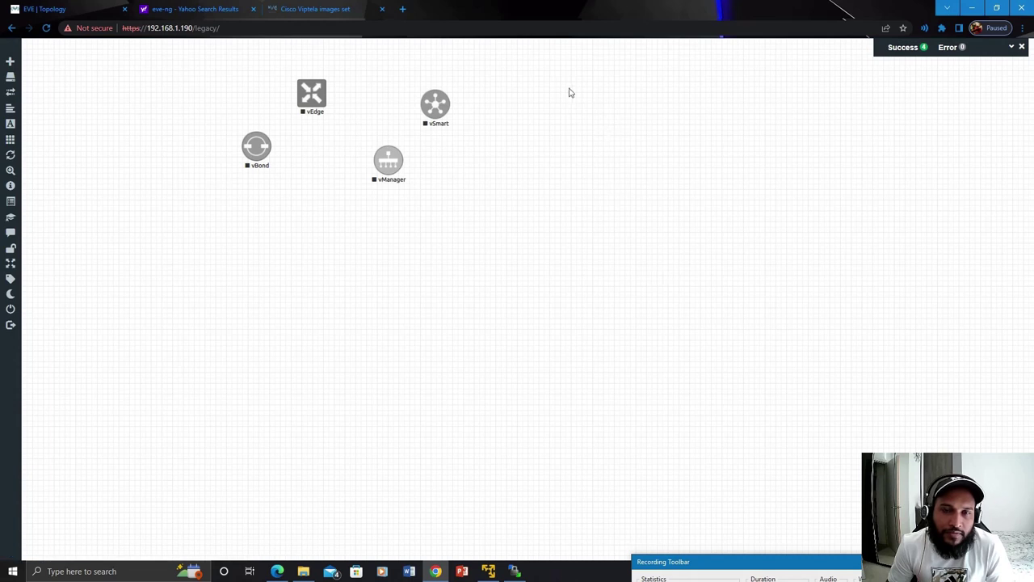
pyautogui.moveTo(571, 72); pyautogui.dragTo(156, 291)
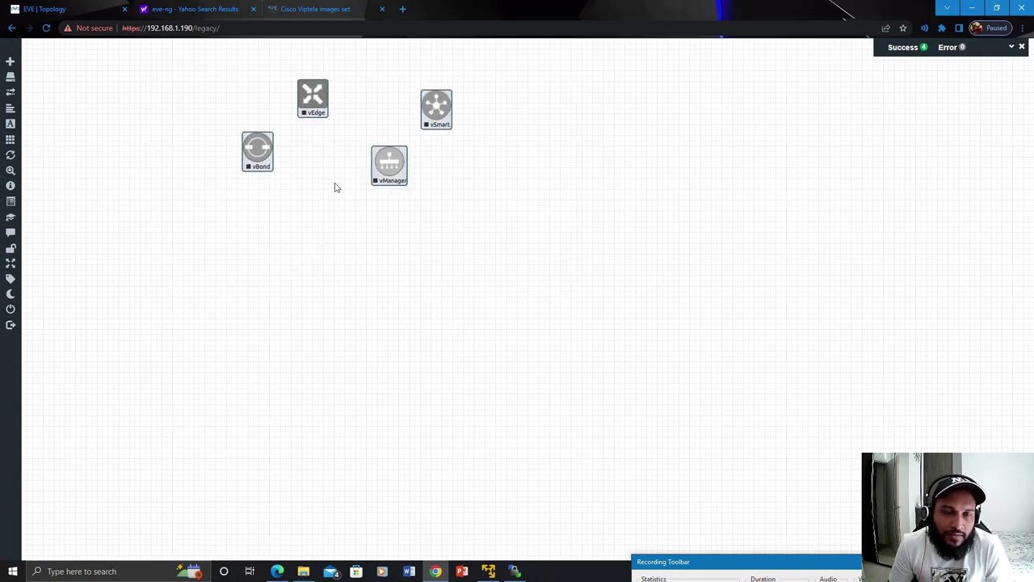
# Start the four selected nodes with Start Selected and open the vEdge console.
pyautogui.rightClick(313, 101)
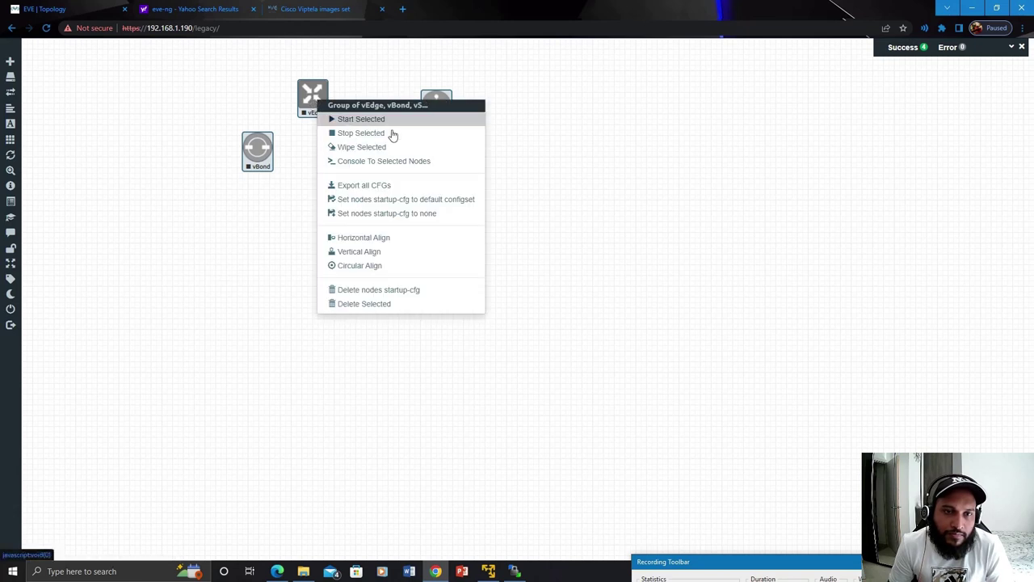
pyautogui.click(360, 119)
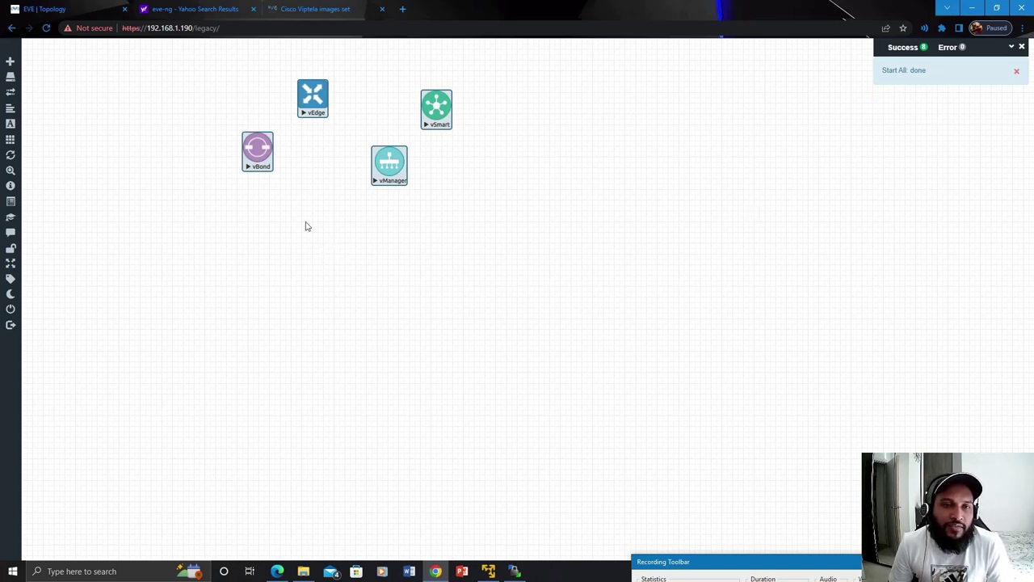
pyautogui.click(314, 99)
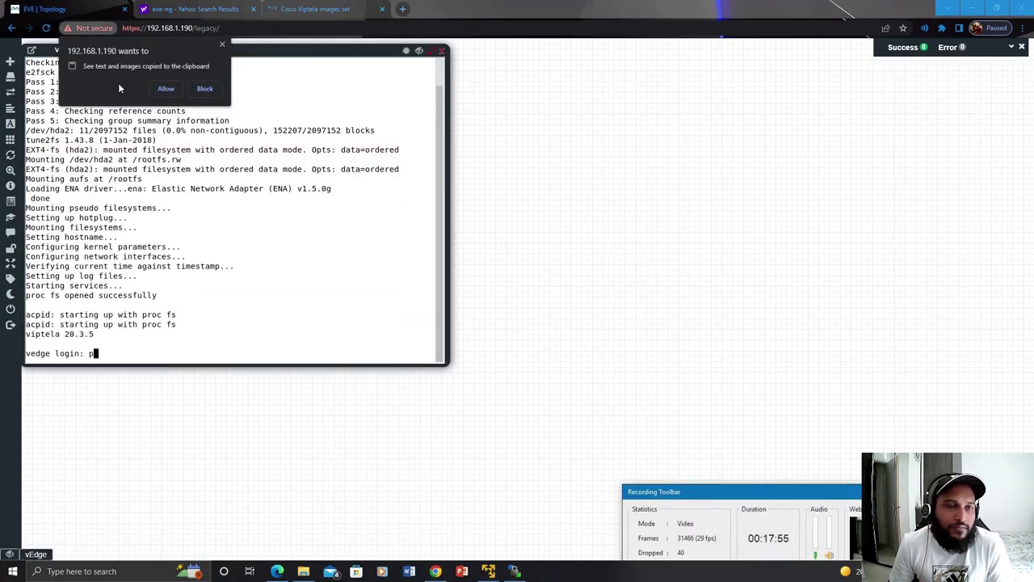
# Allow clipboard access, open the vBond, vSmart and vManager consoles, and wake vEdge's login prompt.
pyautogui.click(167, 89)
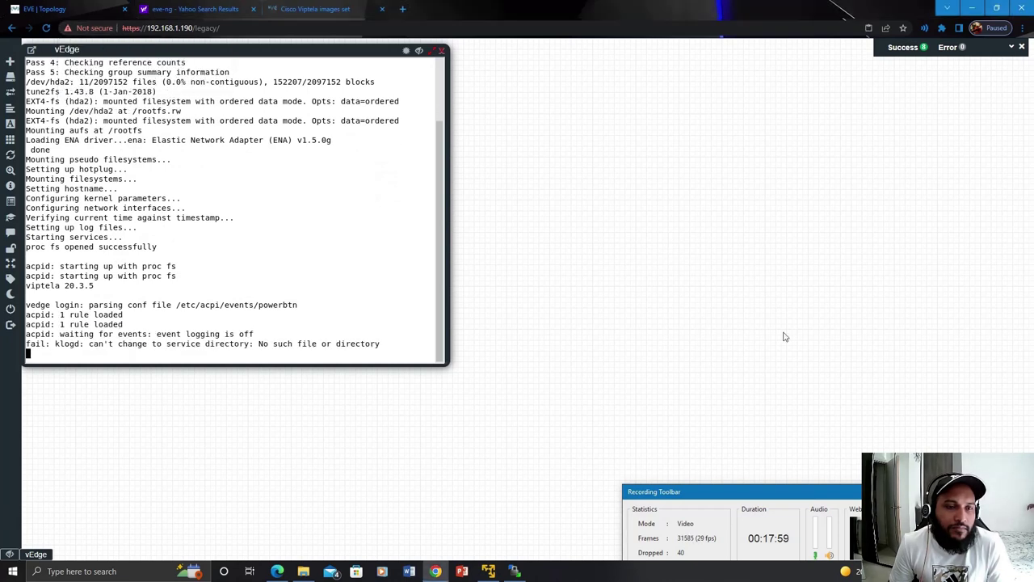
pyautogui.moveTo(269, 53); pyautogui.dragTo(796, 74)
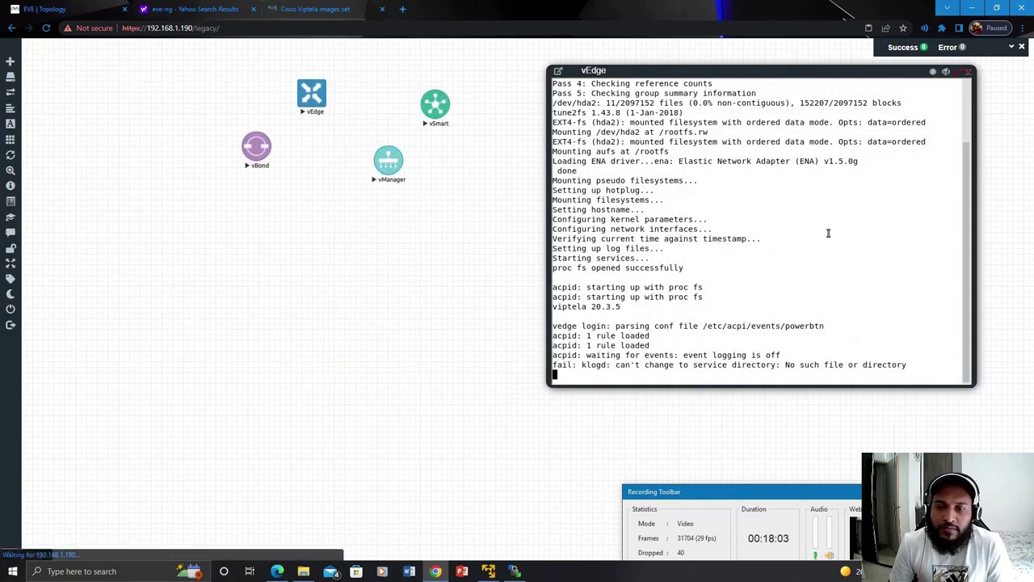
pyautogui.click(259, 147)
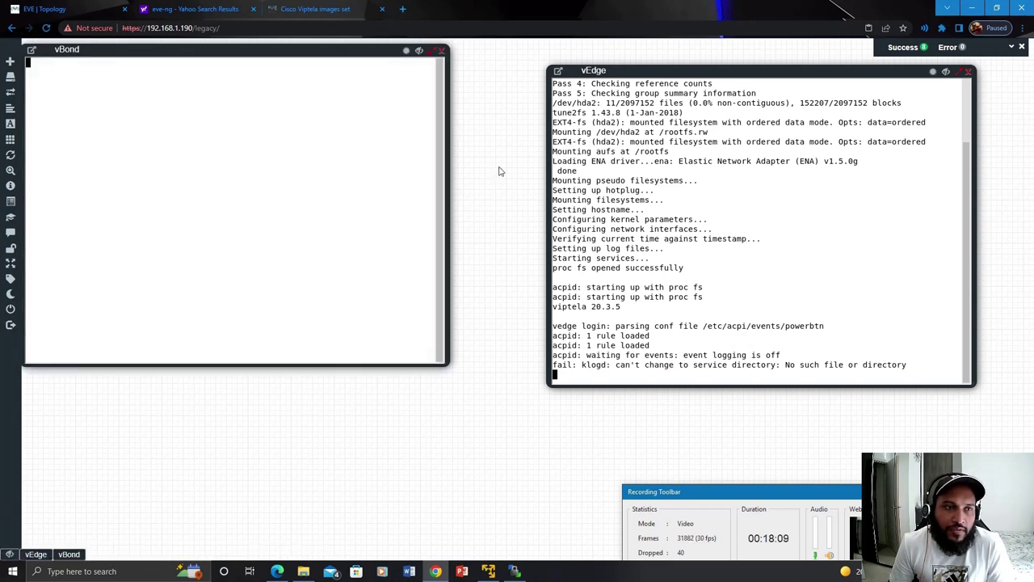
pyautogui.moveTo(331, 47); pyautogui.dragTo(371, 207)
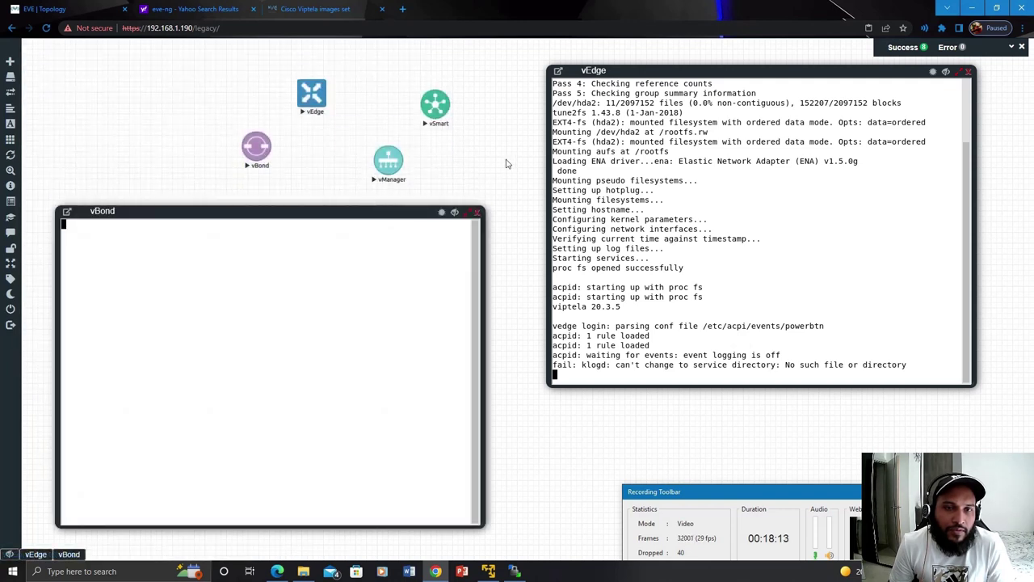
pyautogui.click(434, 107)
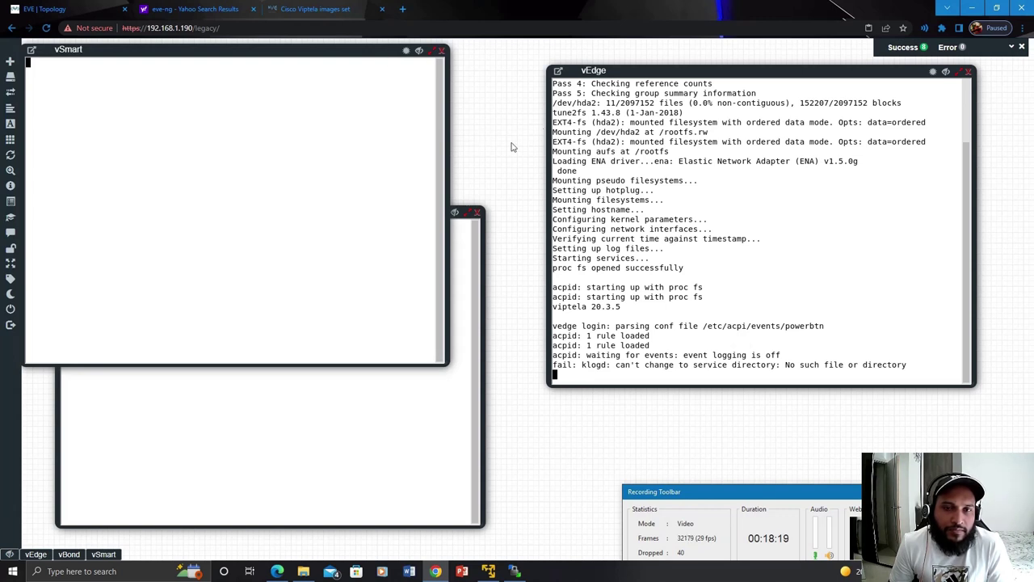
pyautogui.click(418, 52)
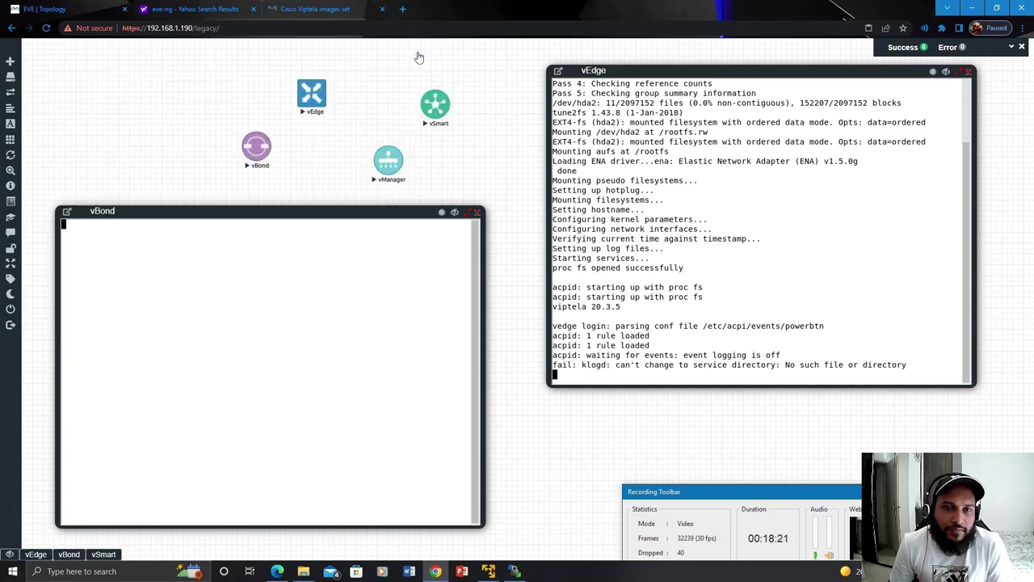
pyautogui.click(387, 158)
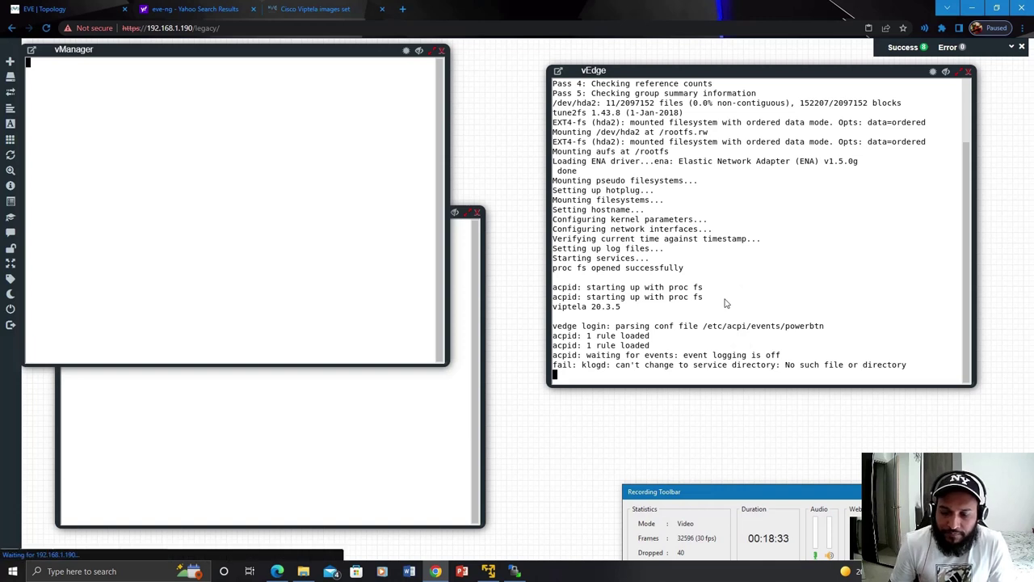
pyautogui.press('Return')
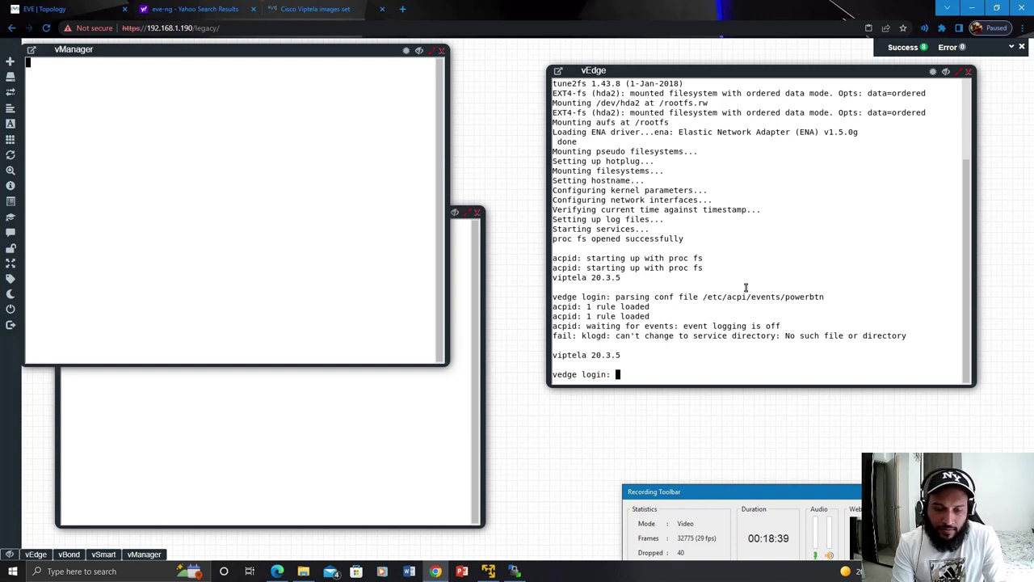
# Log into vEdge as admin, set and confirm a new admin password, reaching the vedge# prompt.
pyautogui.write('admin')
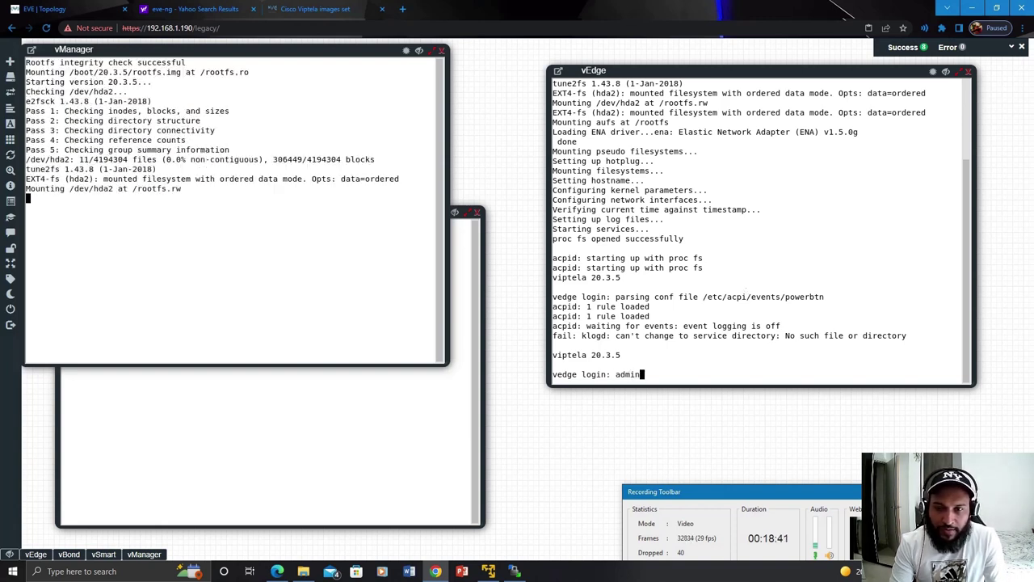
pyautogui.press('Return')
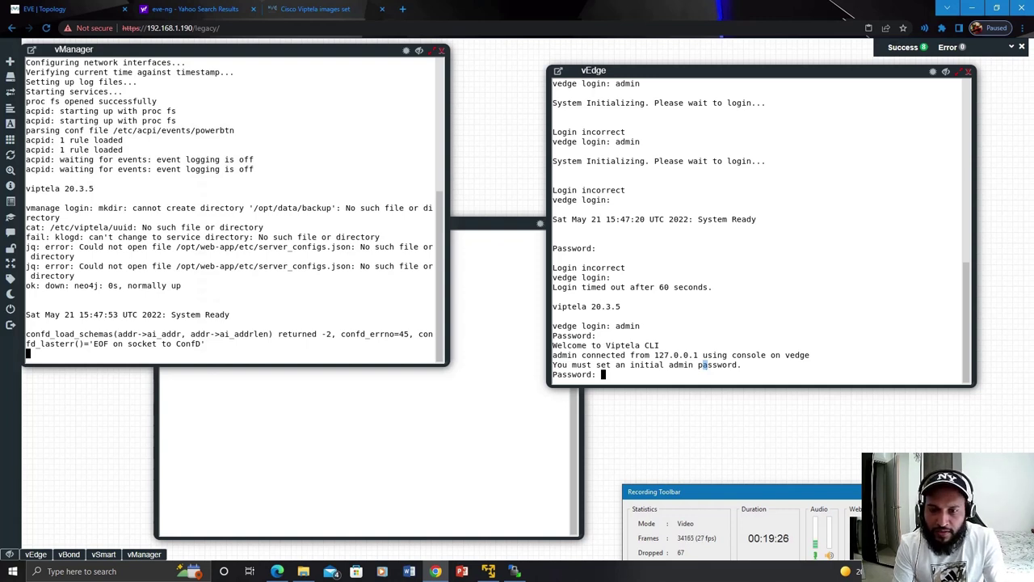
pyautogui.press('Return')
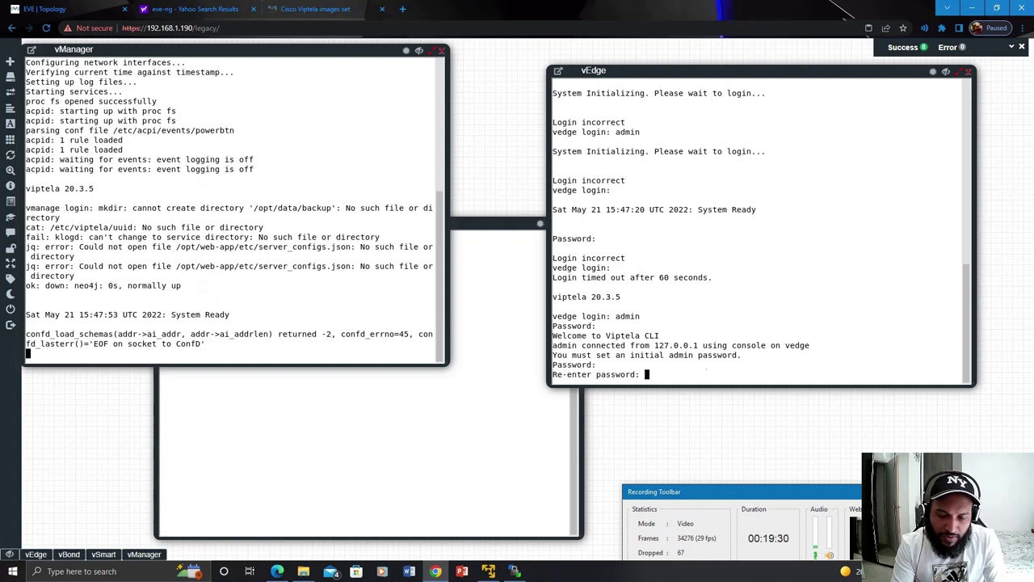
pyautogui.press('Return')
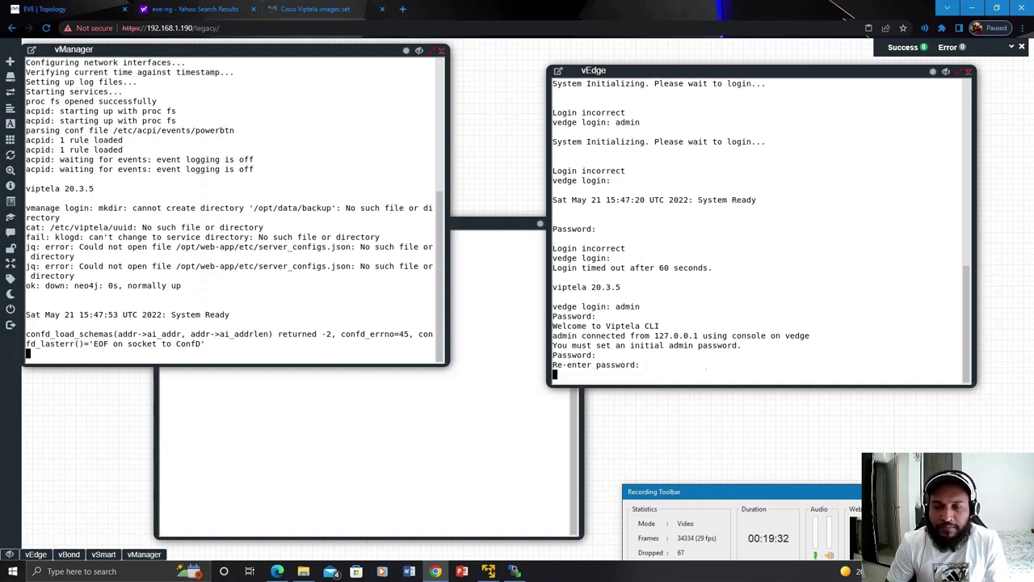
pyautogui.press('Return')
pyautogui.press('Return')
pyautogui.press('Return')
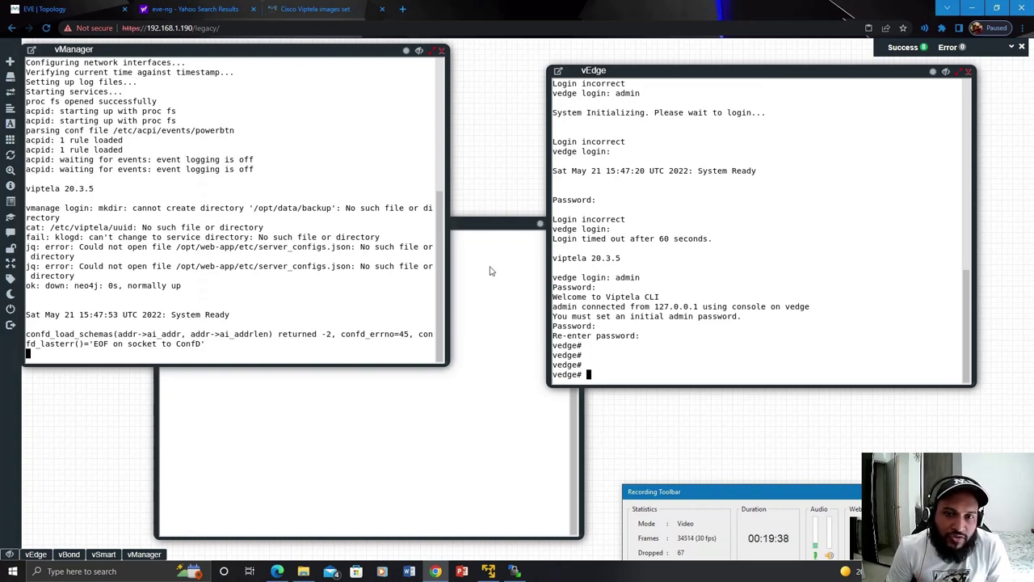
# Bring the vBond console to the front and wake it to its login prompt.
pyautogui.click(511, 285)
pyautogui.moveTo(447, 227); pyautogui.dragTo(690, 150)
pyautogui.press('Return')
pyautogui.press('Return')
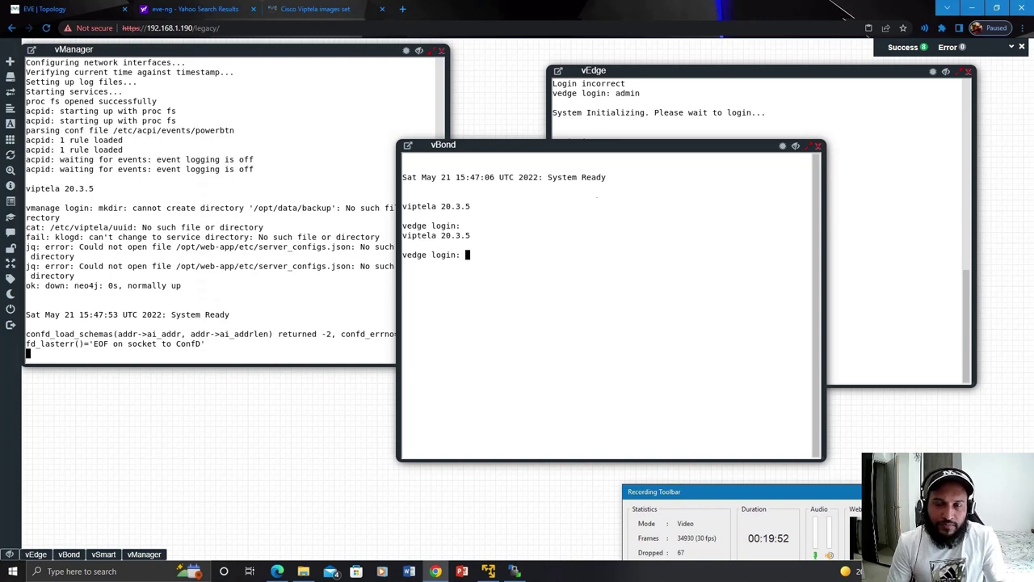
# Log into vBond as admin with the default password, then set and confirm a new admin password.
pyautogui.write('admin')
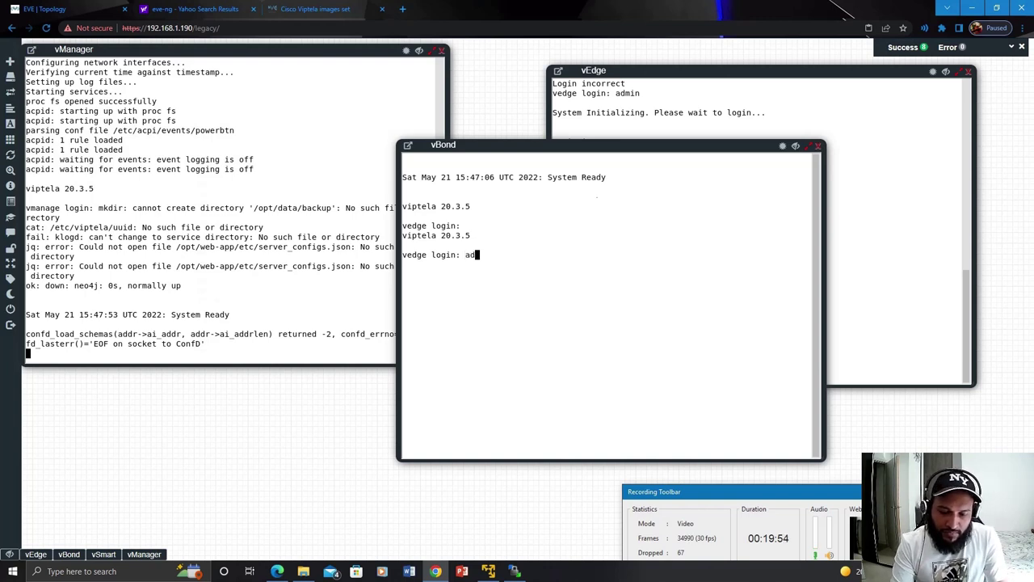
pyautogui.press('Return')
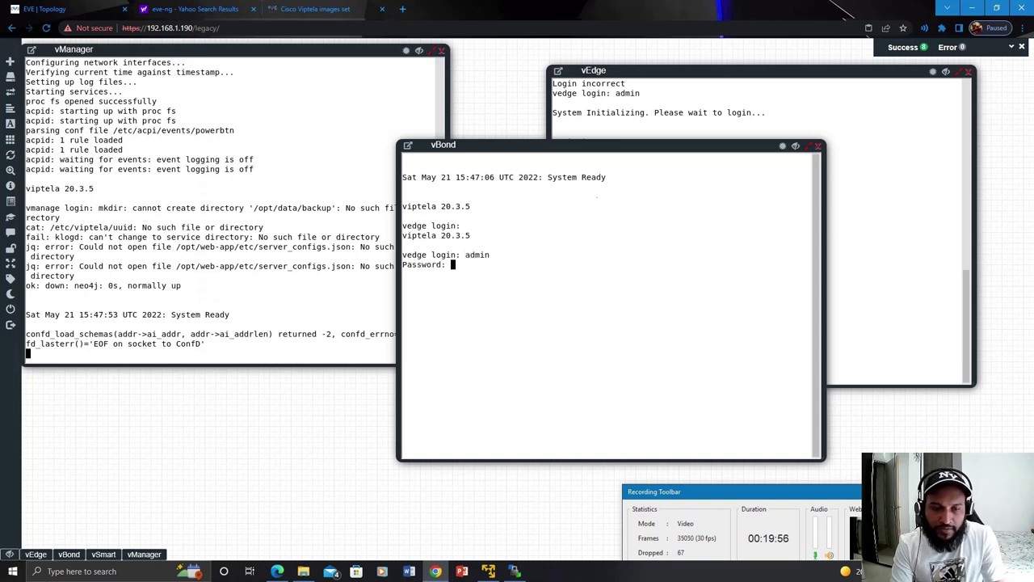
pyautogui.write('admin')
pyautogui.press('Return')
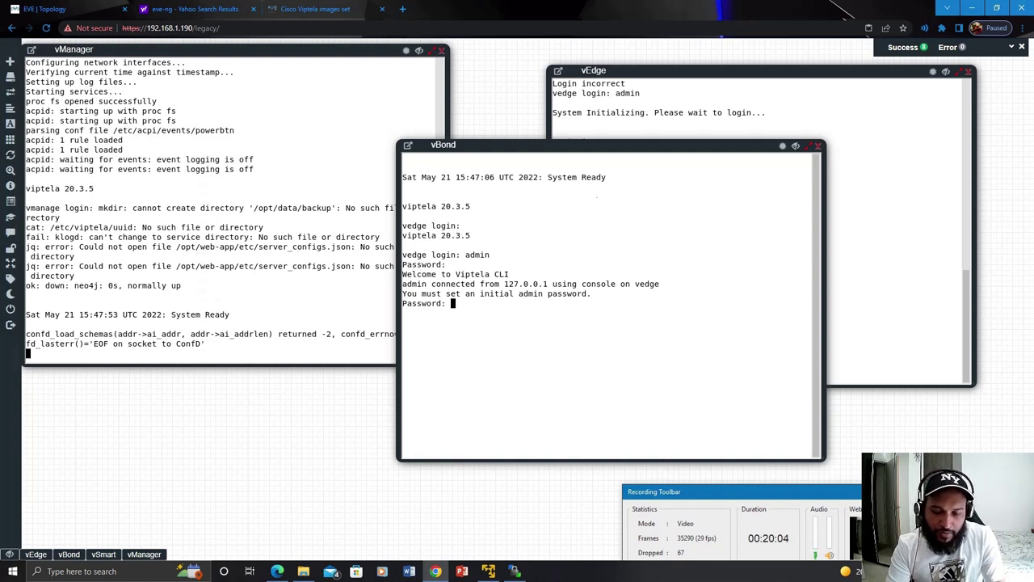
pyautogui.press('Return')
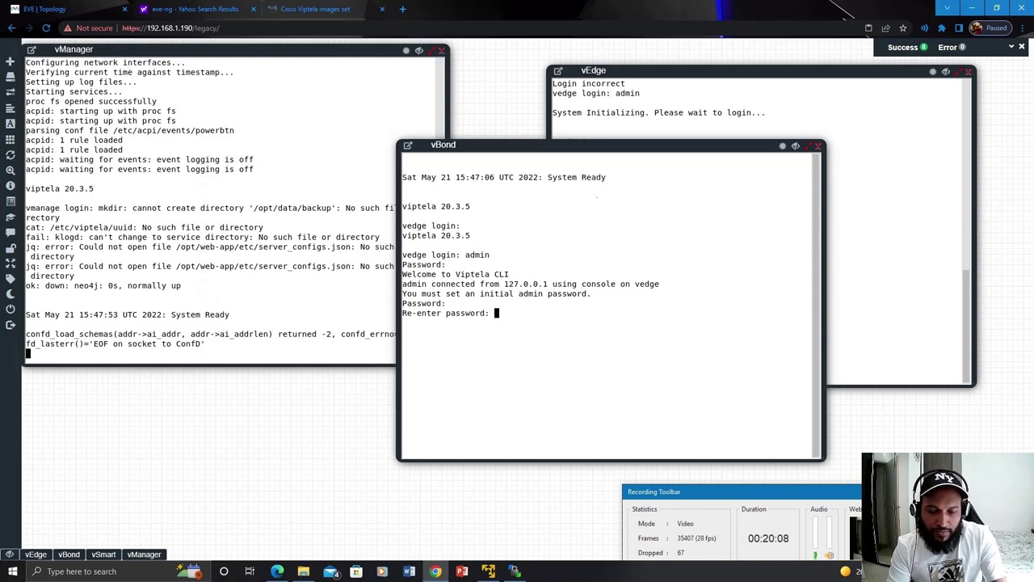
pyautogui.press('Return')
pyautogui.press('Return')
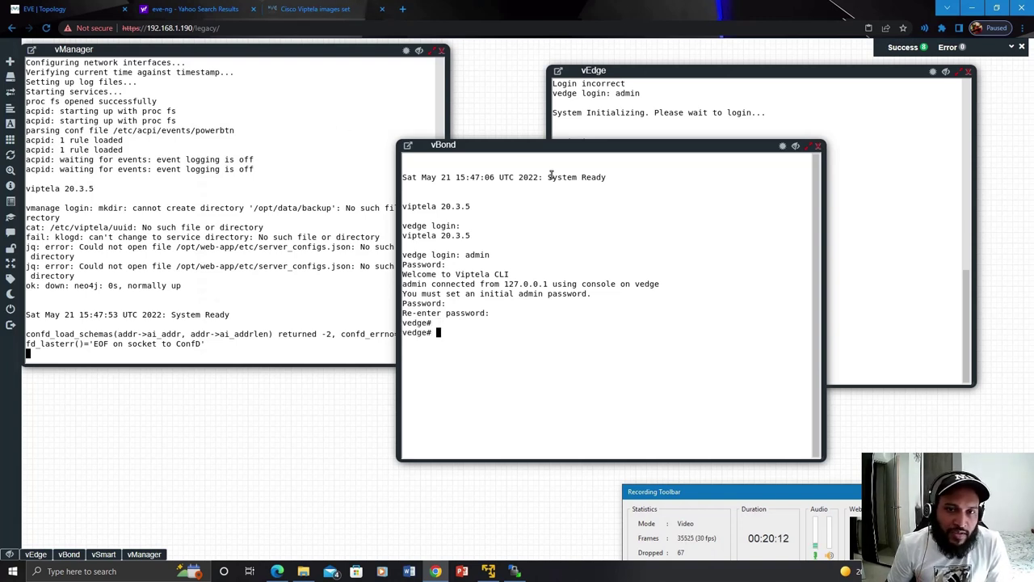
# Rearrange the vBond and vManager consoles to uncover the topology nodes.
pyautogui.moveTo(534, 146); pyautogui.dragTo(668, 130)
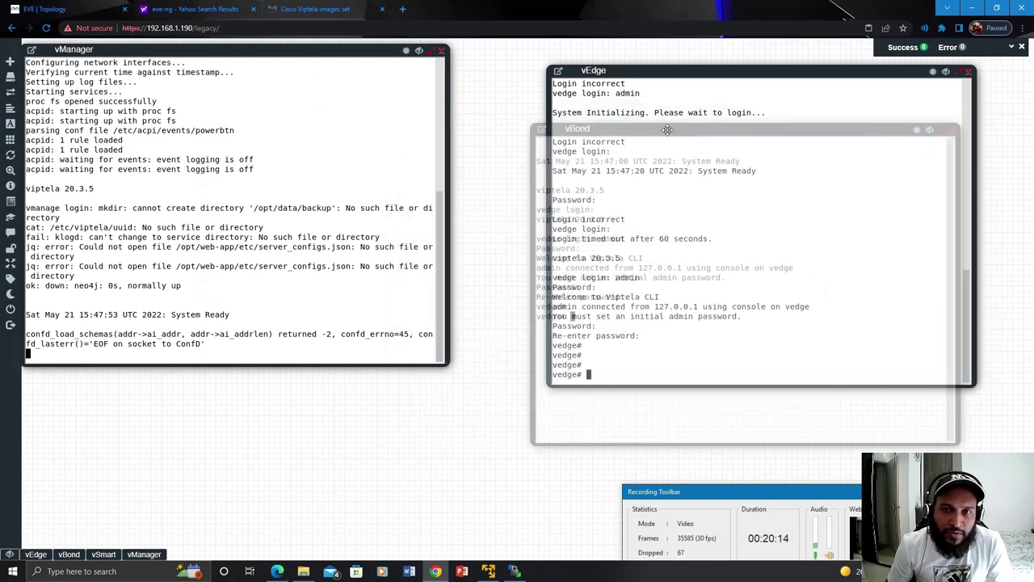
pyautogui.moveTo(255, 50); pyautogui.dragTo(313, 71)
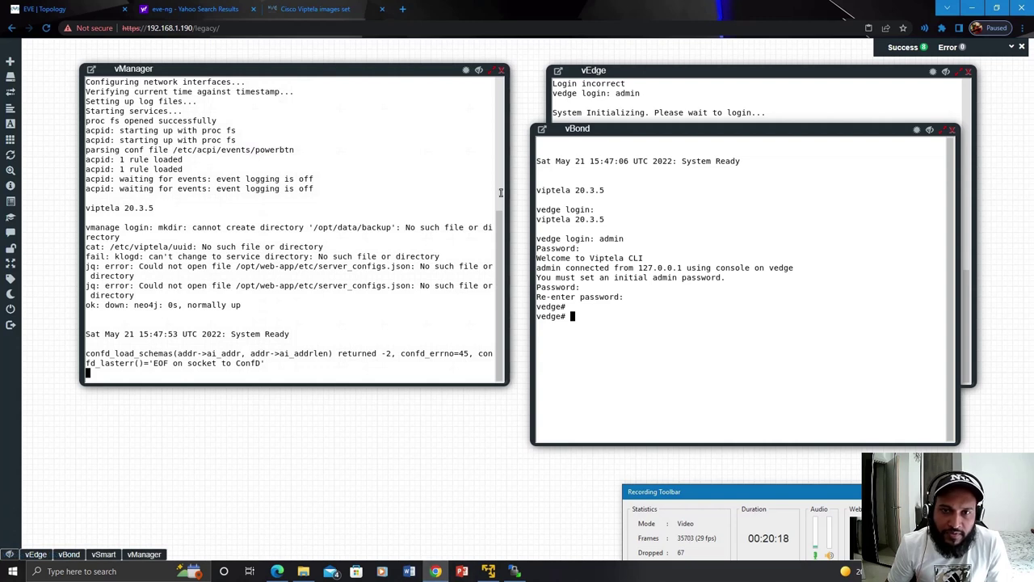
pyautogui.moveTo(358, 70); pyautogui.dragTo(352, 186)
# Open the vSmart console beside vManager and enter admin as the login name.
pyautogui.click(433, 104)
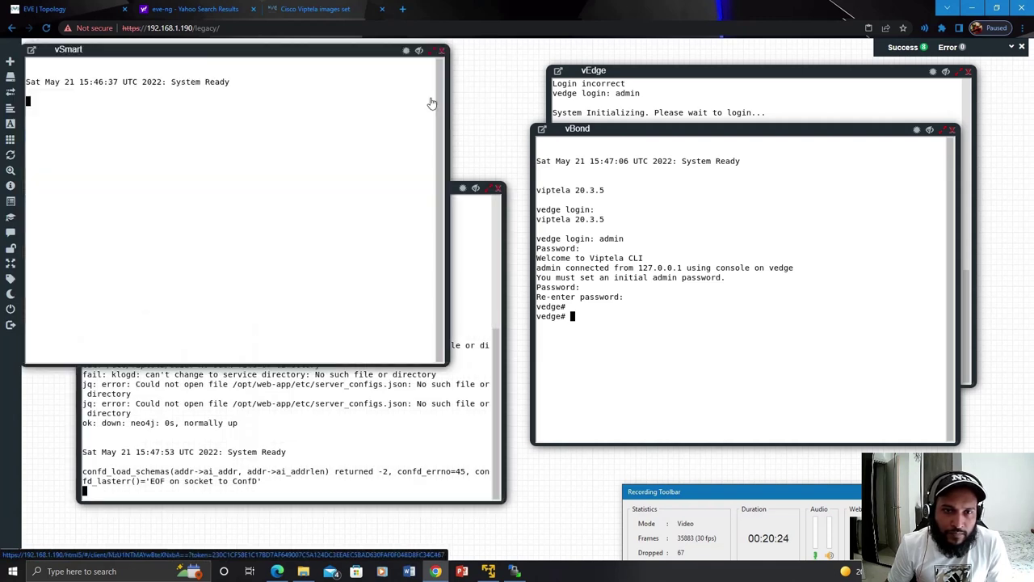
pyautogui.moveTo(273, 51); pyautogui.dragTo(775, 188)
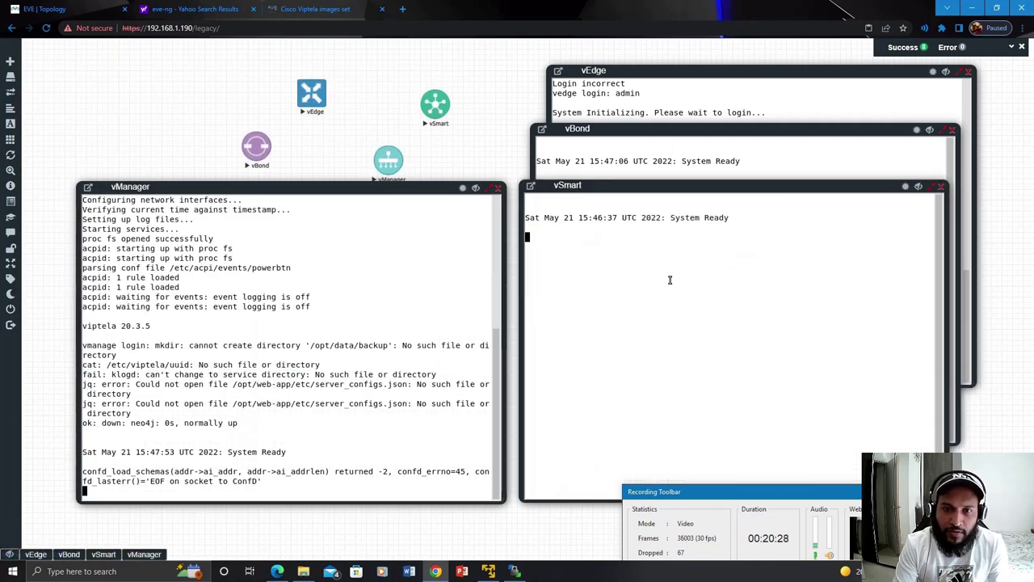
pyautogui.press('Return')
pyautogui.write('admin')
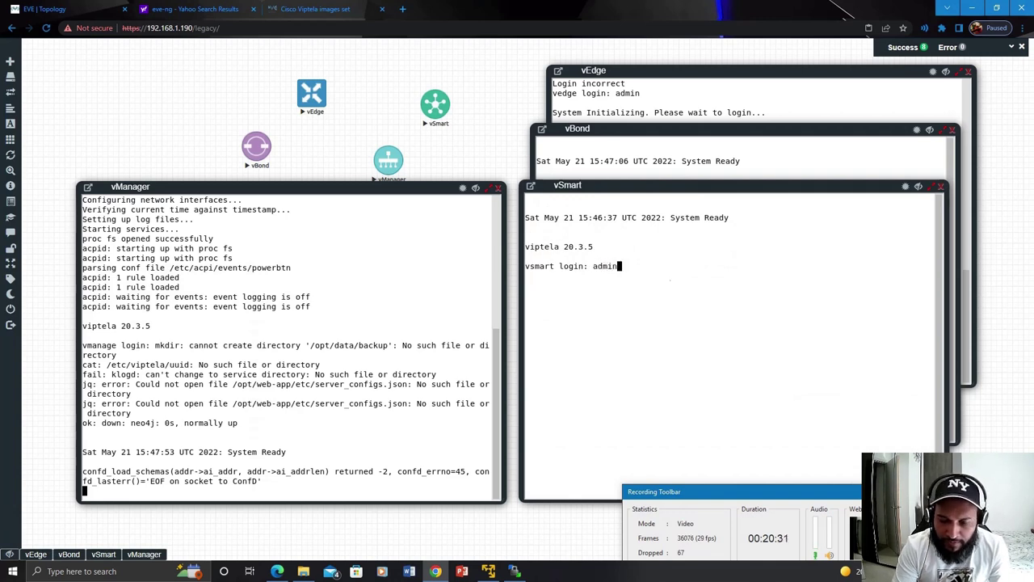
pyautogui.press('Return')
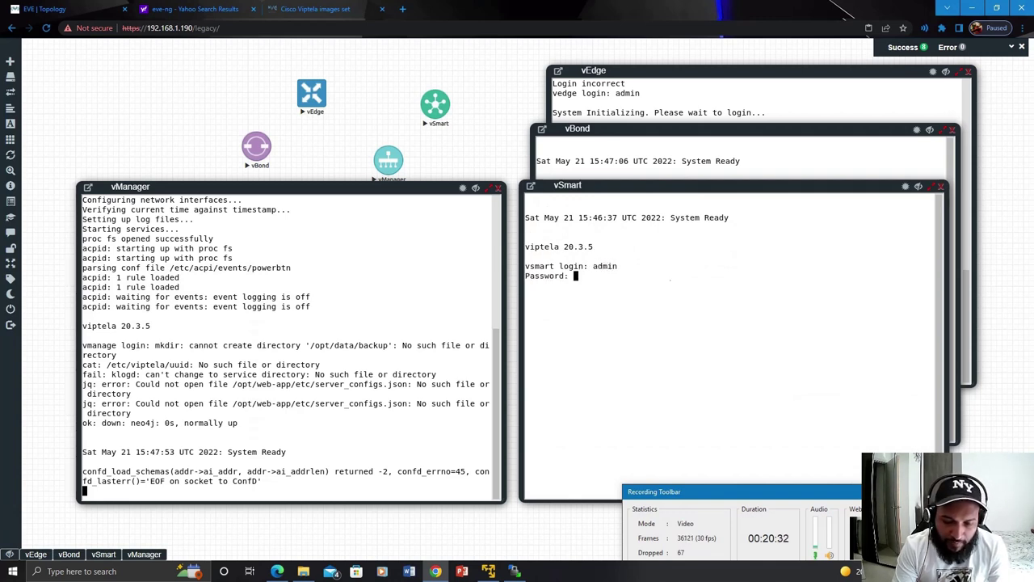
# Submit the vSmart login password, then set and confirm a new admin password at vsmart#.
pyautogui.press('Return')
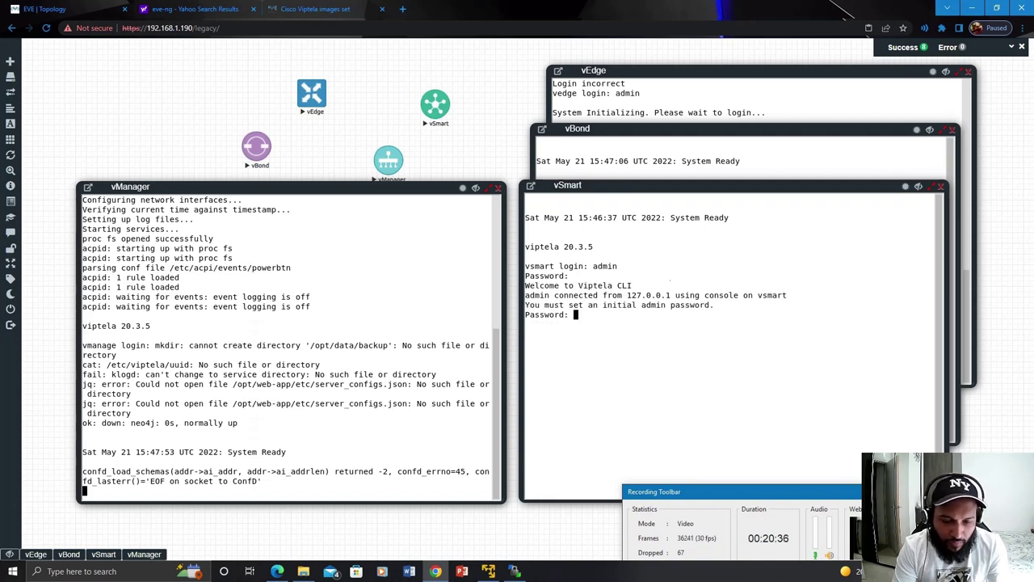
pyautogui.press('Return')
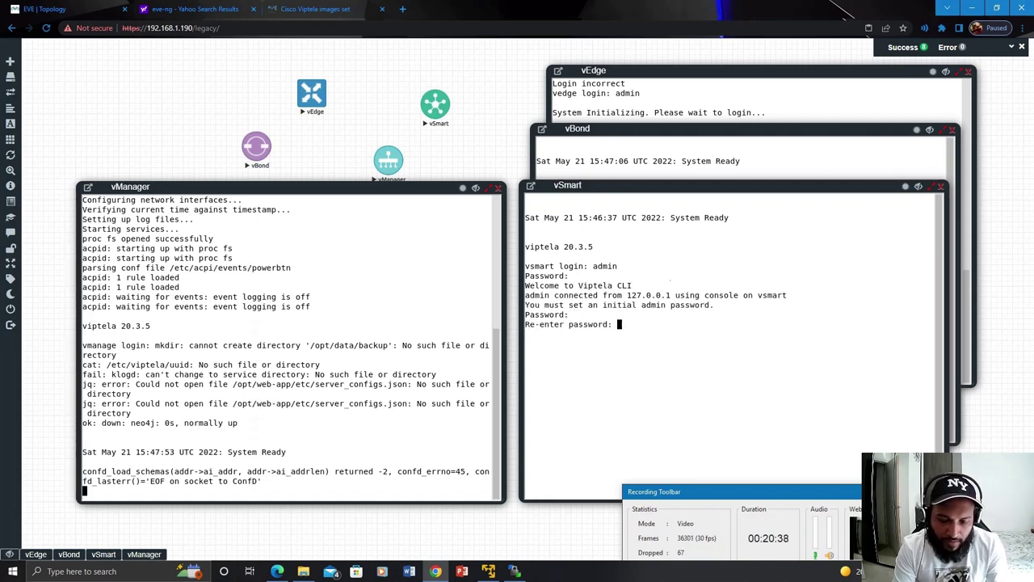
pyautogui.press('Return')
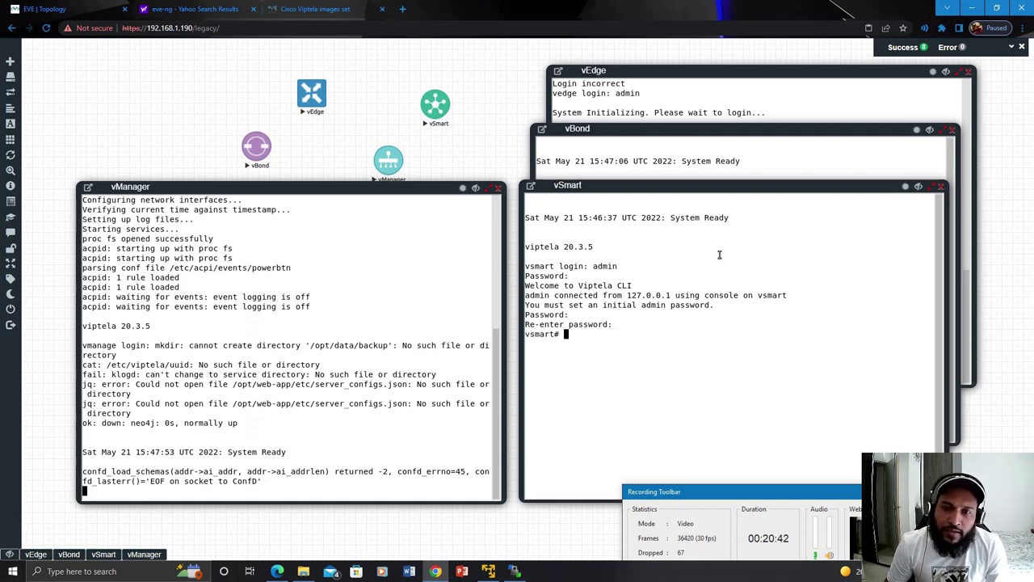
pyautogui.press('Return')
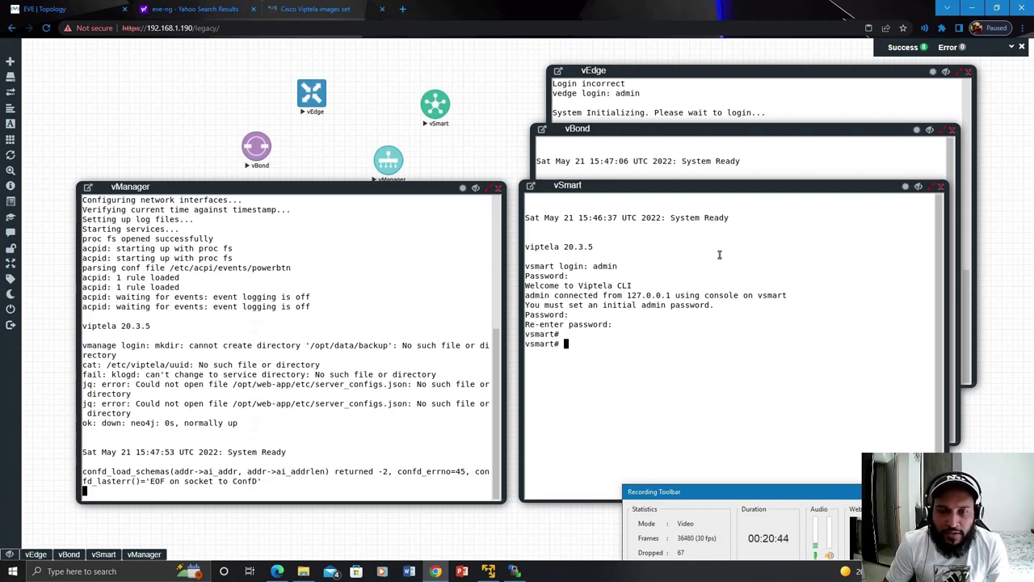
pyautogui.moveTo(320, 187)
pyautogui.mouseDown()
pyautogui.moveTo(778, 251)
pyautogui.moveTo(476, 231)
pyautogui.moveTo(315, 177)
pyautogui.moveTo(320, 186)
pyautogui.mouseUp()
# Log into the vManager console as admin, then set and confirm its new admin password.
pyautogui.moveTo(272, 280); pyautogui.dragTo(278, 267)
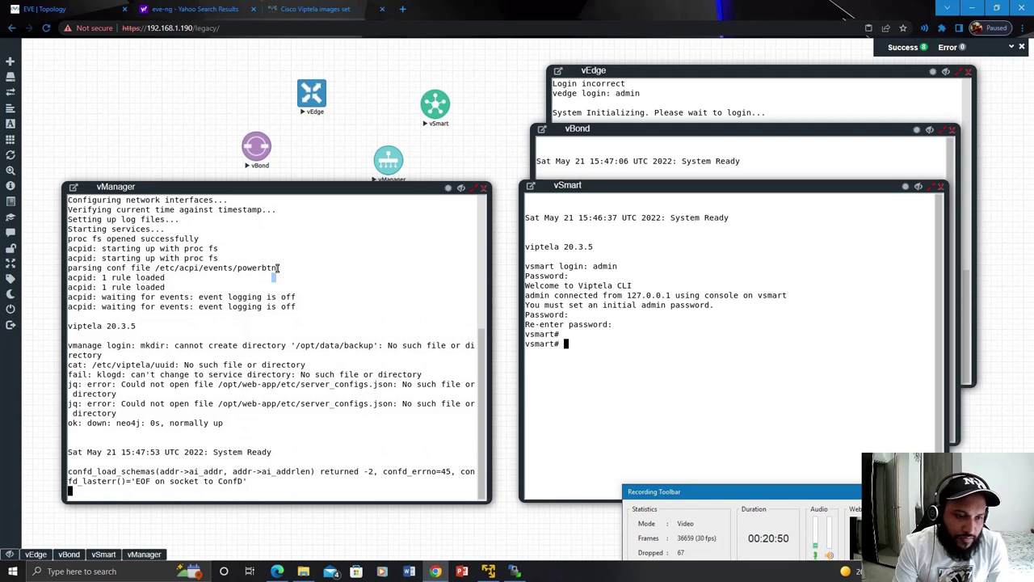
pyautogui.write('admin')
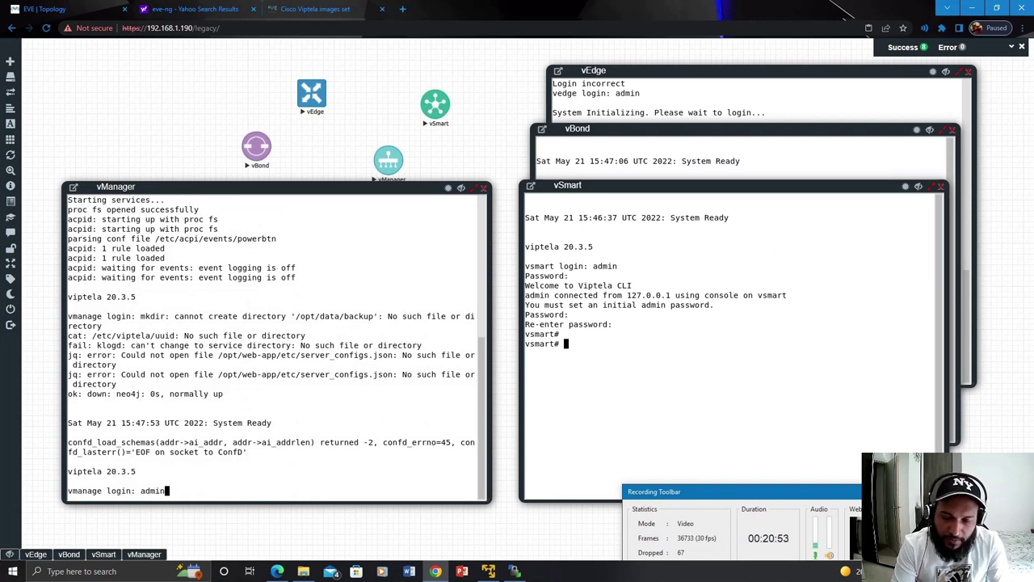
pyautogui.press('Return')
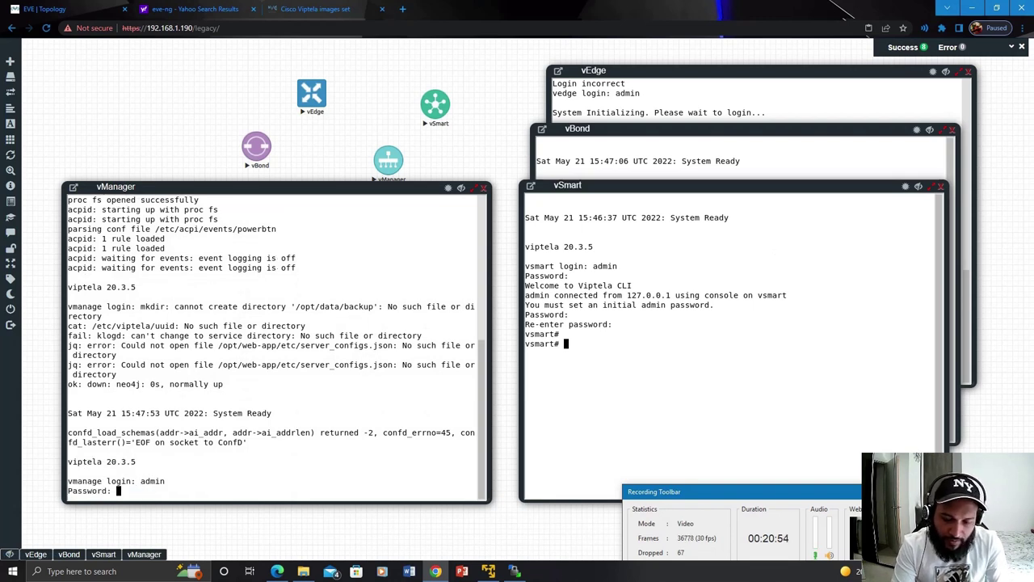
pyautogui.press('Return')
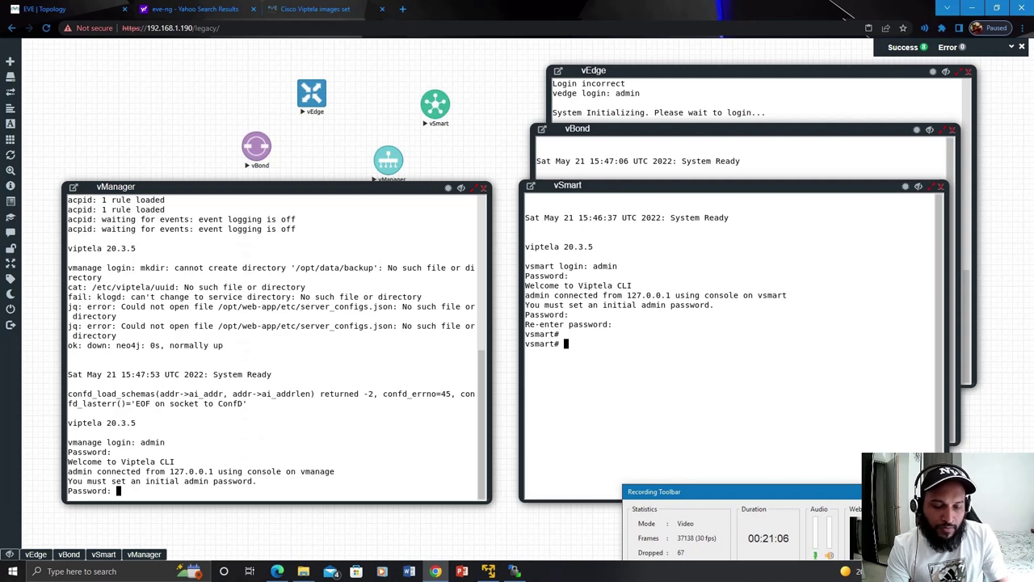
pyautogui.press('Return')
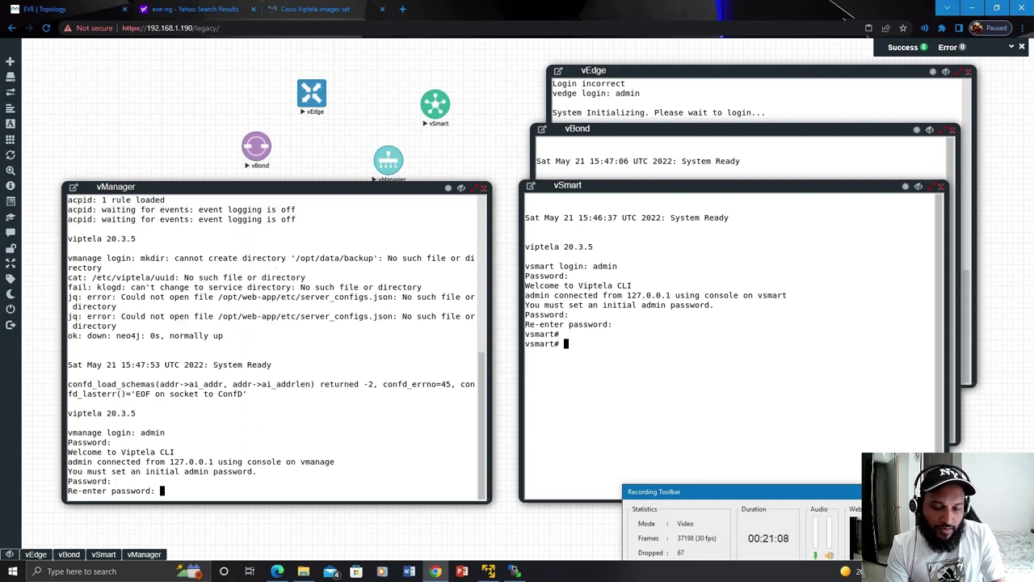
pyautogui.press('Return')
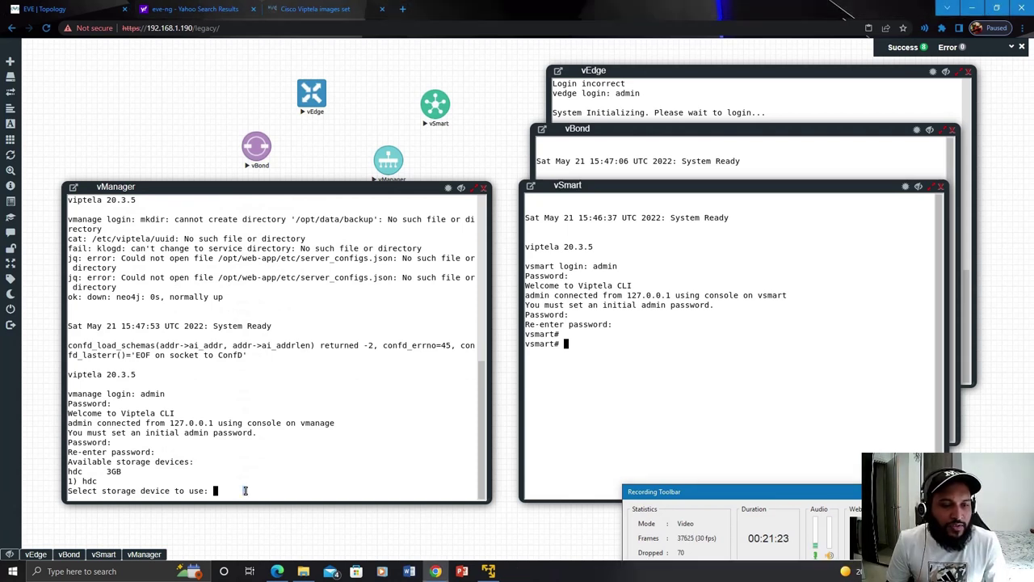
# Choose storage device 1 (hdc) for vManager and answer n to formatting it.
pyautogui.write('1')
pyautogui.press('Return')
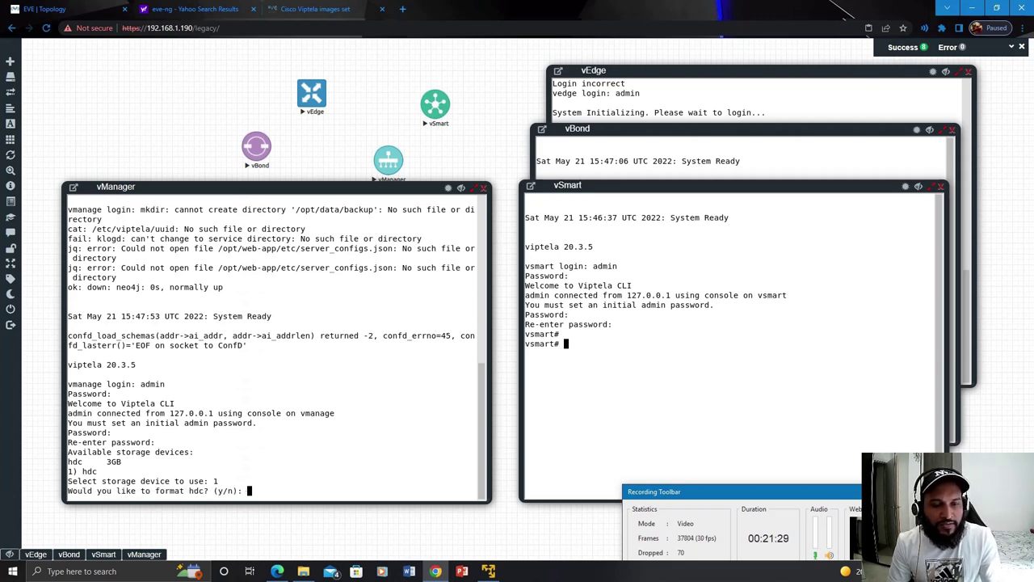
pyautogui.write('y')
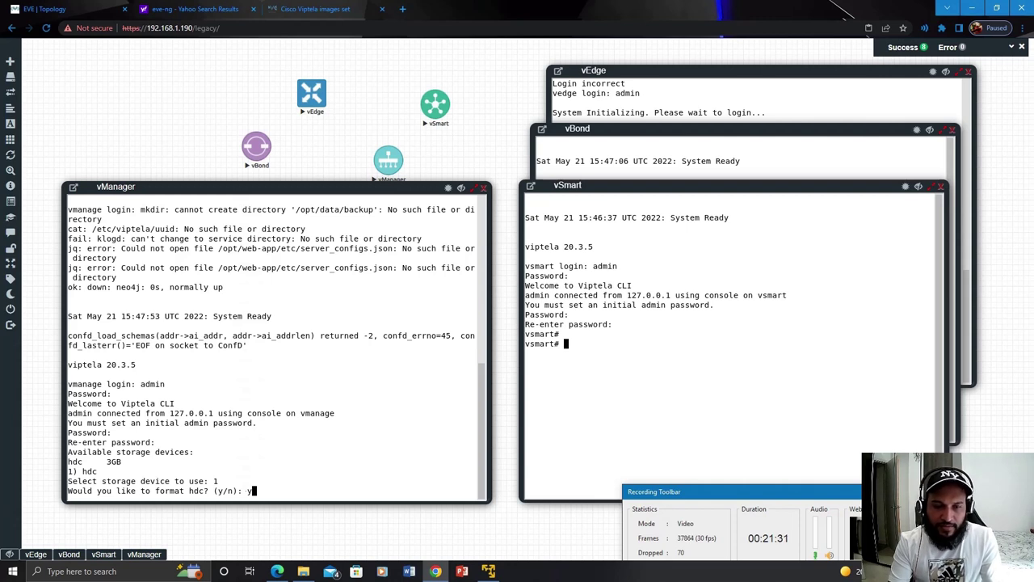
pyautogui.press('Return')
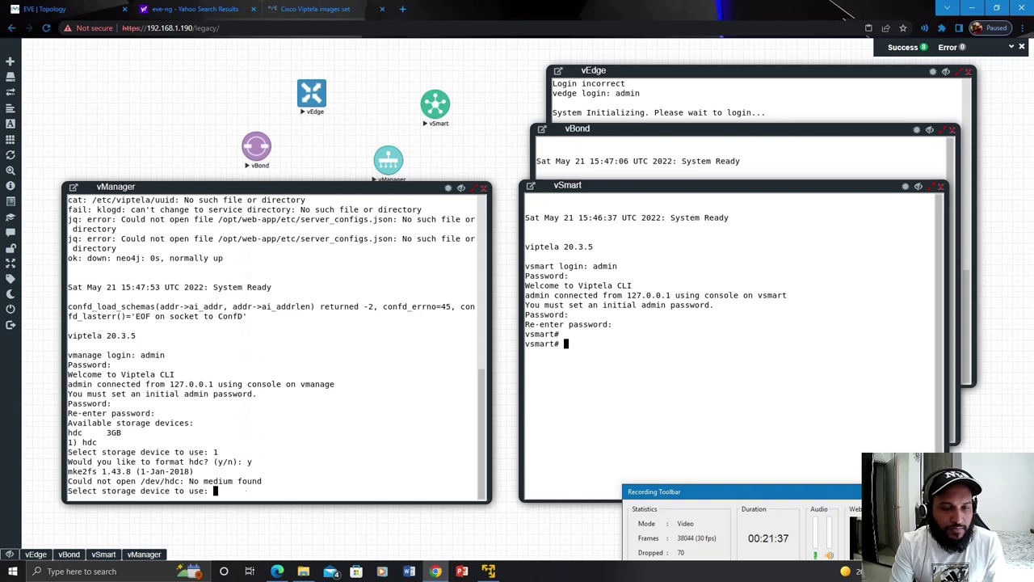
pyautogui.press('Return')
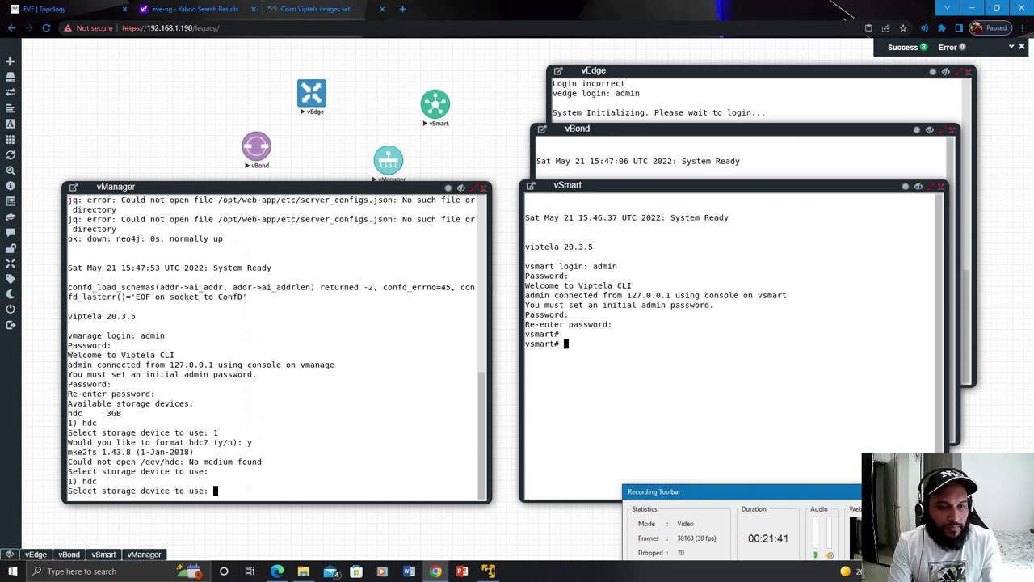
pyautogui.write('1')
pyautogui.press('Return')
pyautogui.write('n')
pyautogui.press('Return')
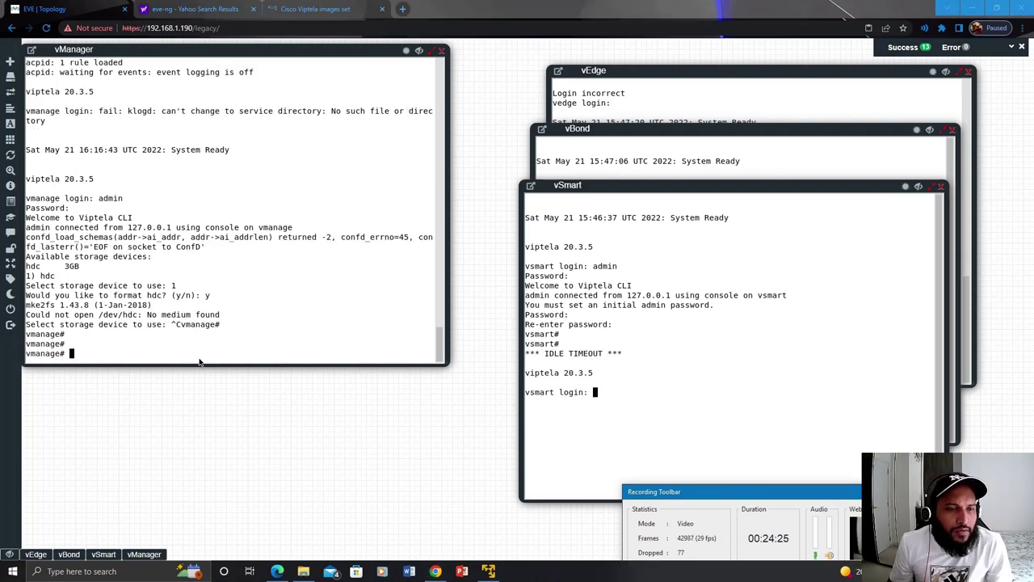
# Confirm the vmanage# prompt responds, then arrange the vBond, vSmart and vManager consoles side by side.
pyautogui.press('Return')
pyautogui.press('Return')
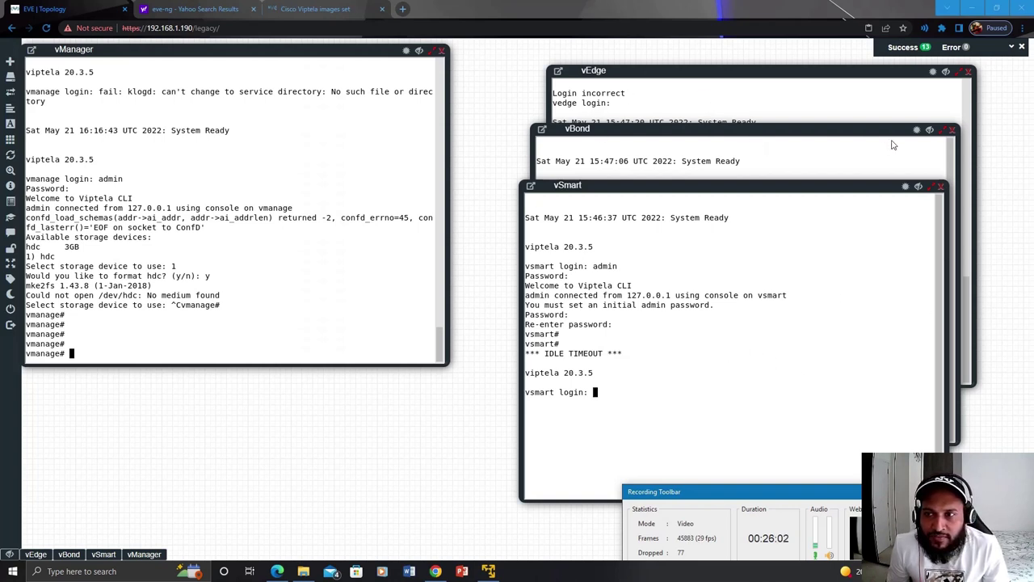
pyautogui.moveTo(842, 135); pyautogui.dragTo(800, 235)
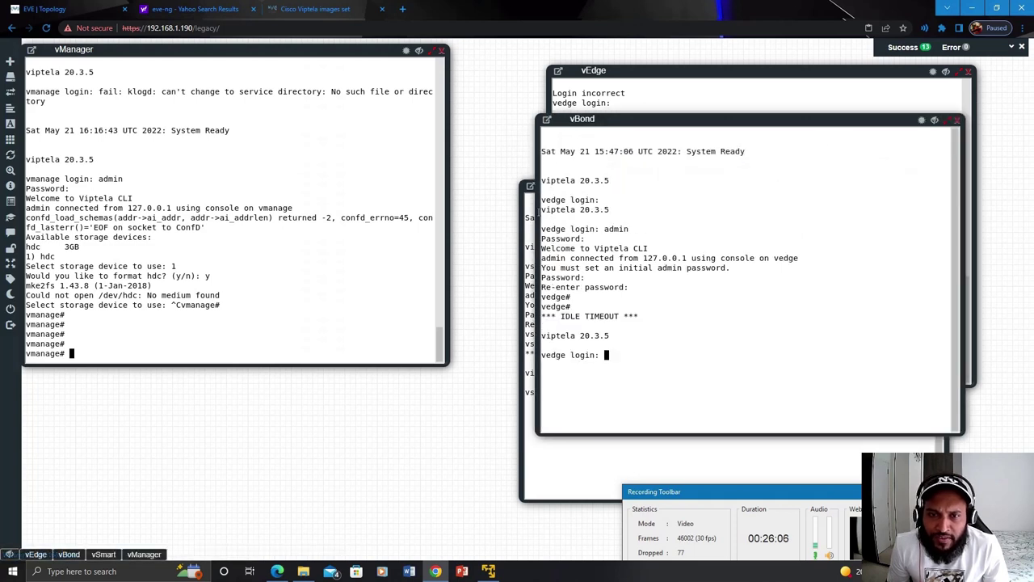
pyautogui.click(531, 217)
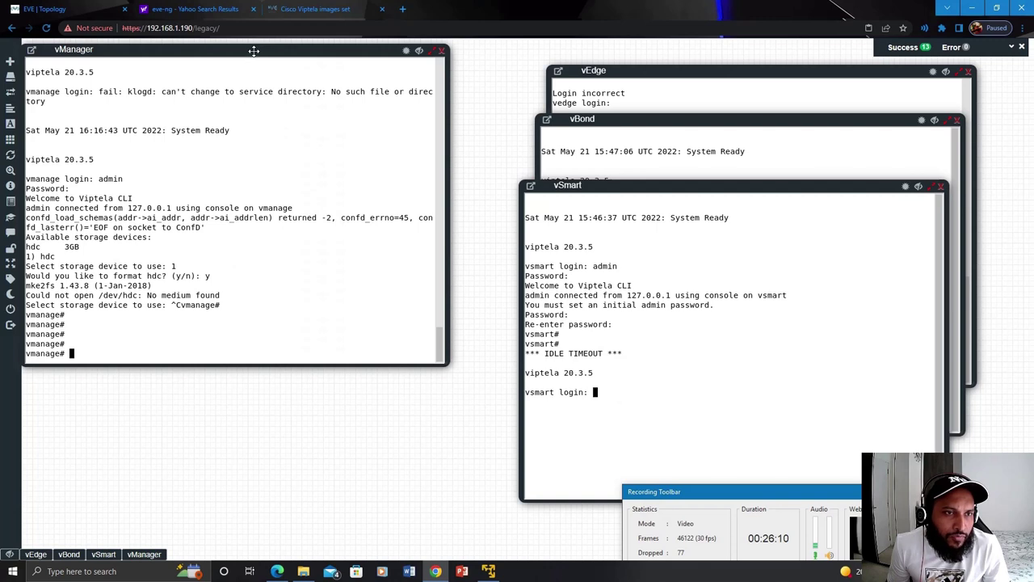
pyautogui.moveTo(251, 53); pyautogui.dragTo(293, 77)
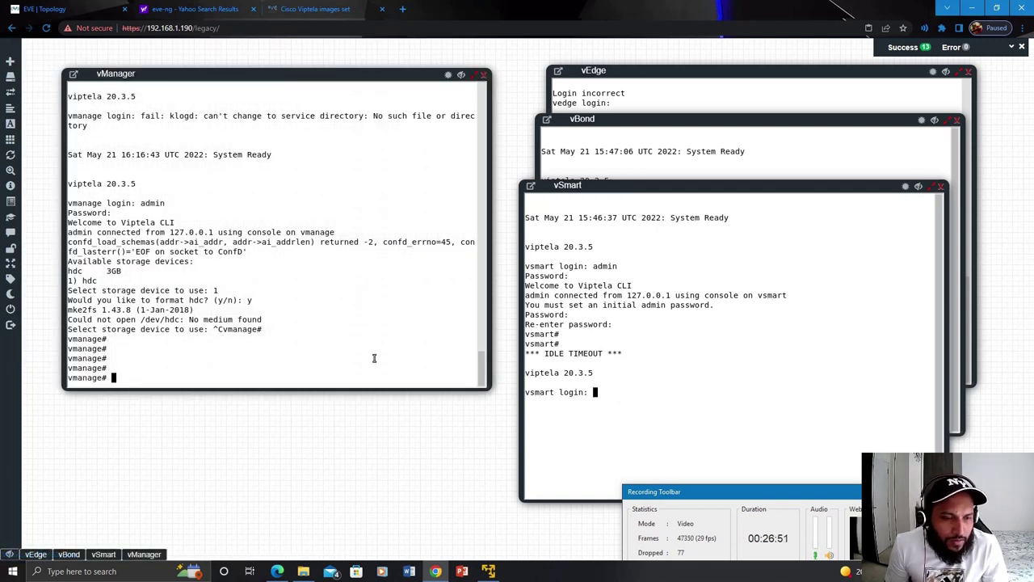